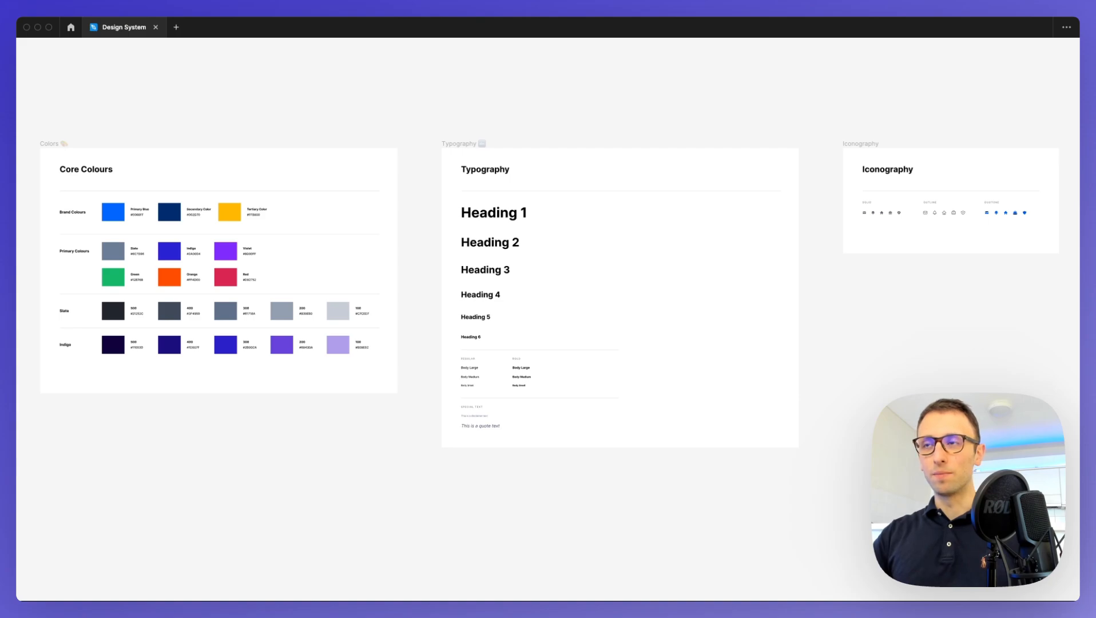
- Duplicate the Iconography frame and place the copy beside the original with a clear gap
scroll(509, 420, right, 10)
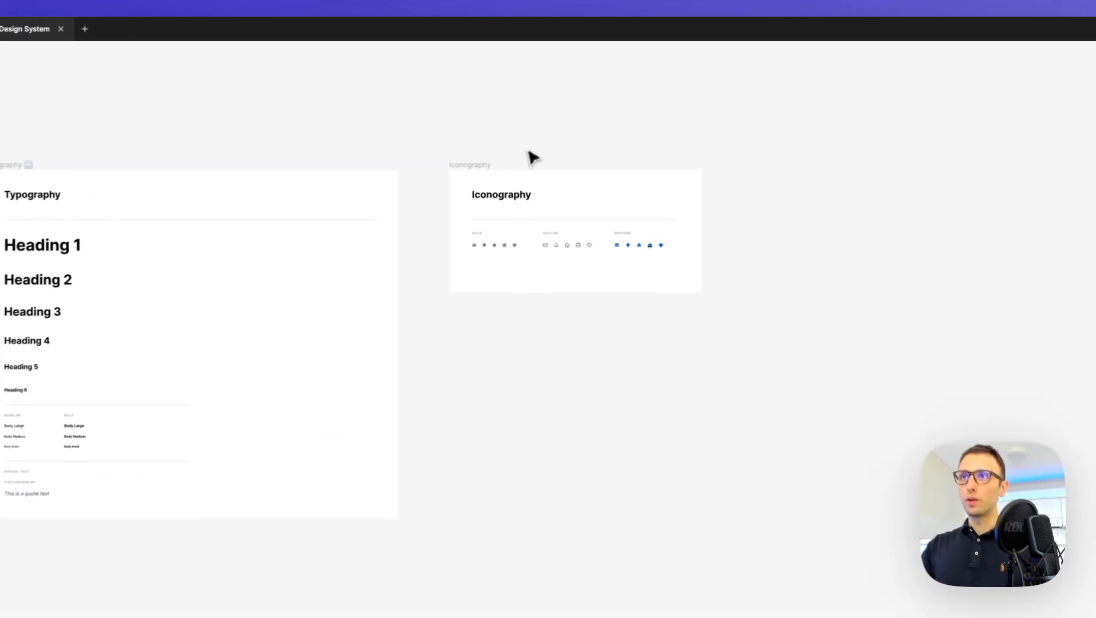
click(467, 173)
drag(490, 201, 772, 201)
scroll(766, 207, right, 5)
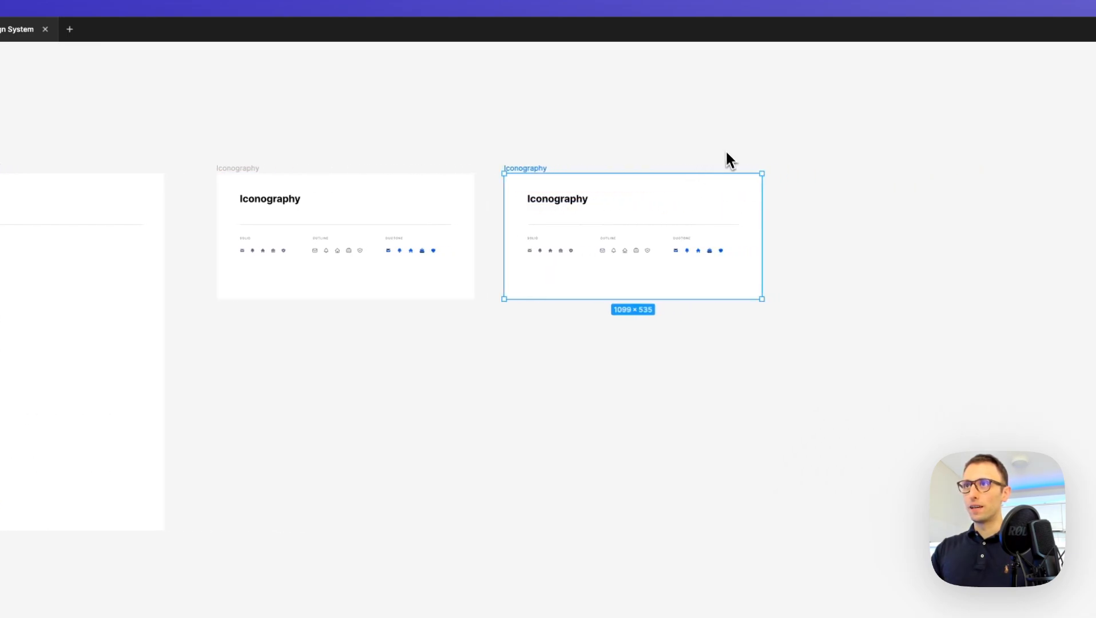
scroll(712, 191, up, 5)
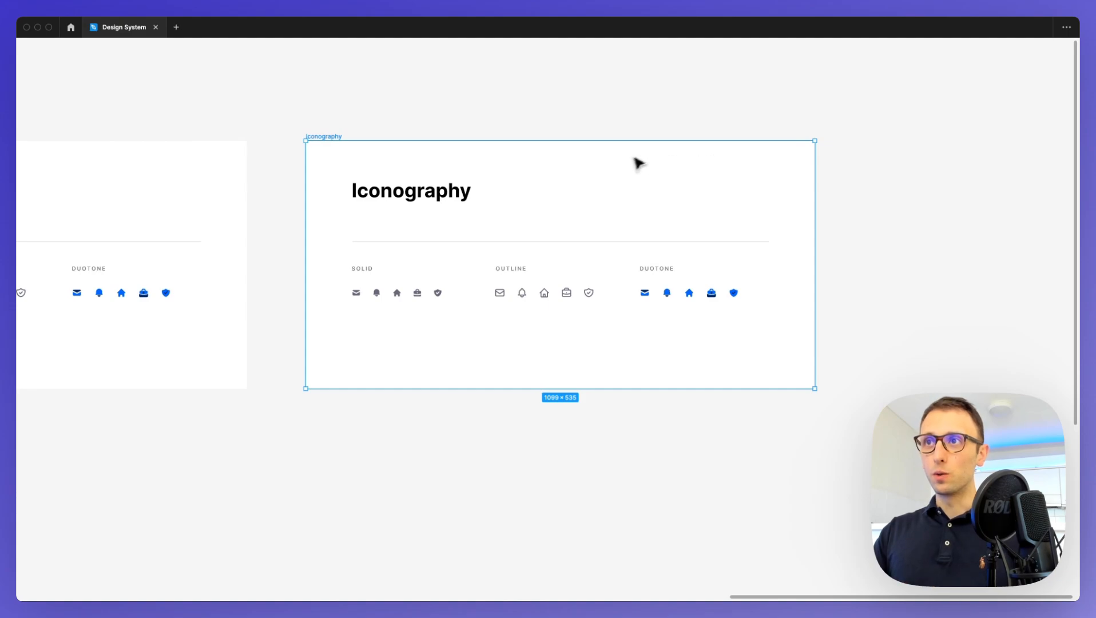
drag(594, 172, 639, 199)
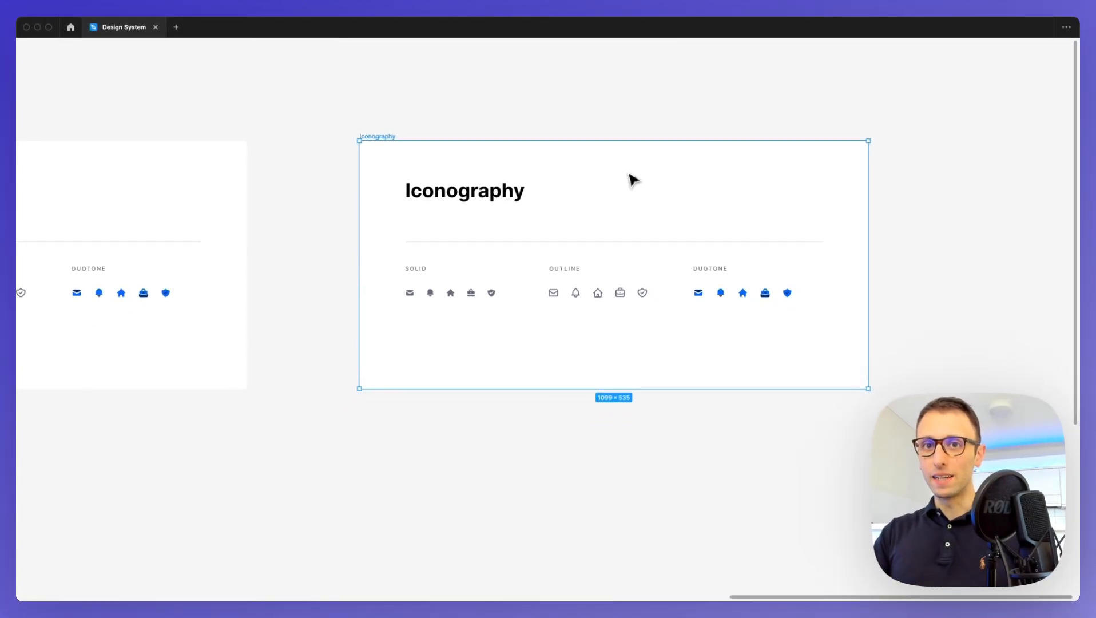
- Look over the Colors, Typography and Iconography frames and the duplicated frame beside them
scroll(628, 175, right, 1)
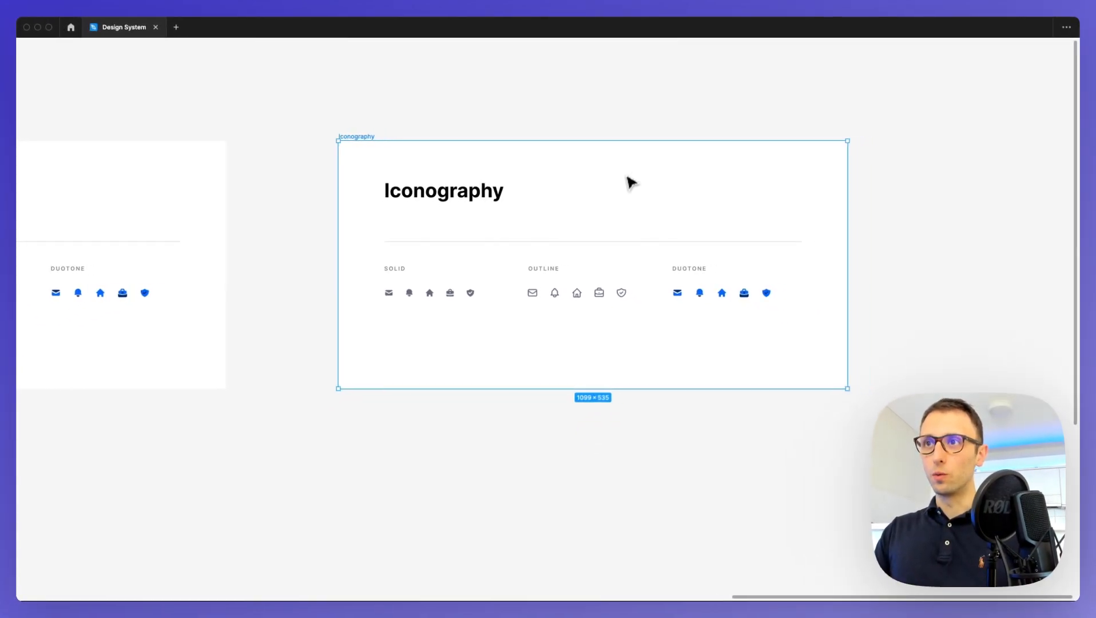
scroll(625, 275, up, 5)
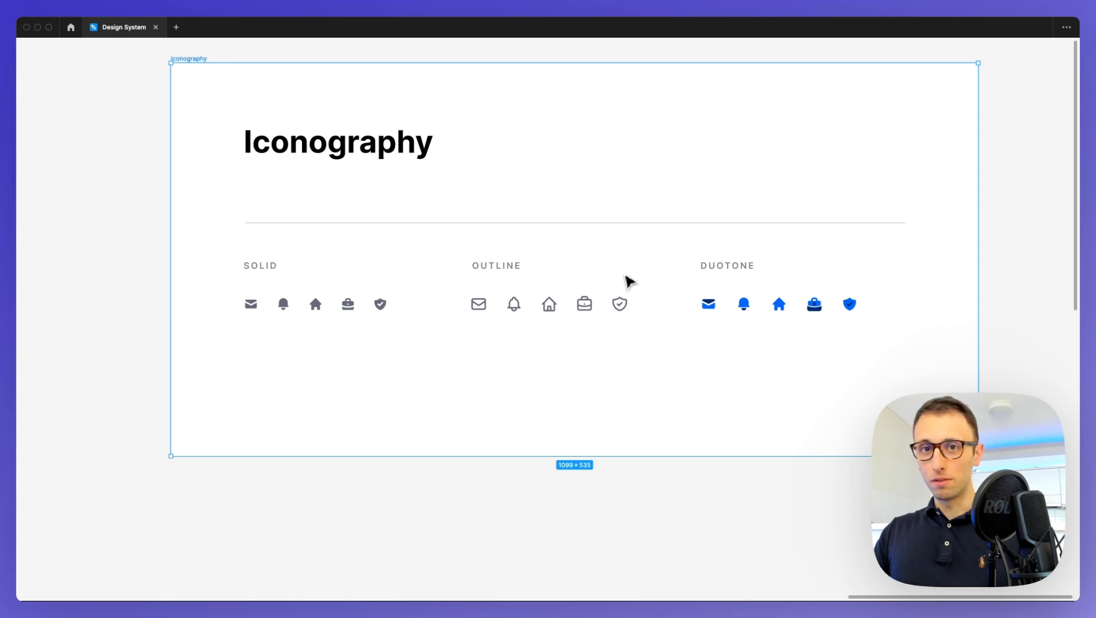
scroll(629, 280, down, 8)
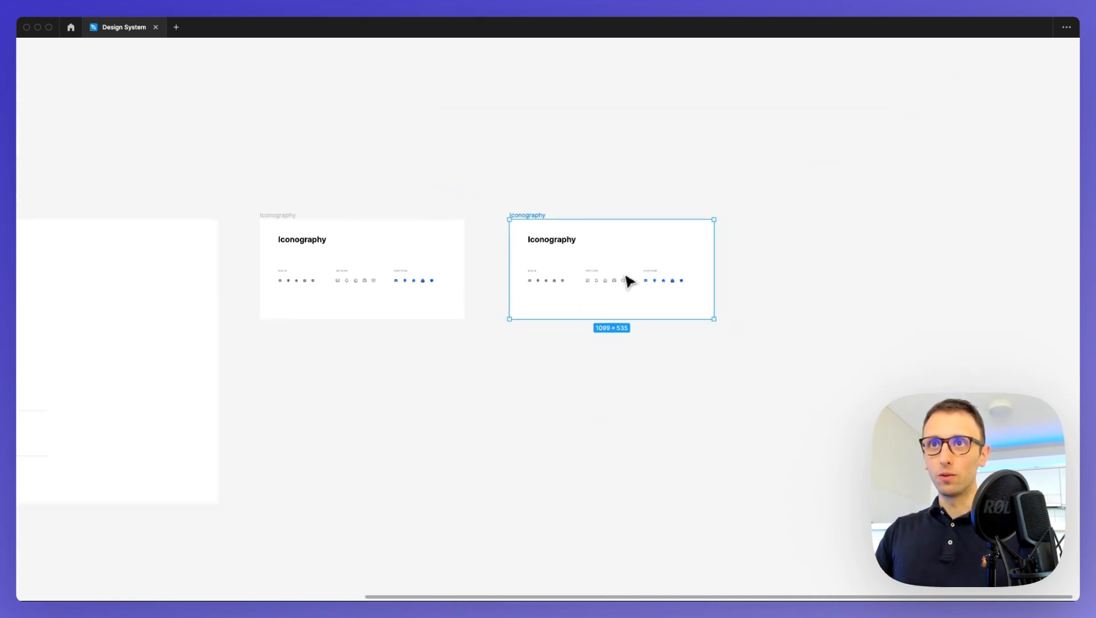
scroll(629, 280, left, 4)
scroll(629, 280, left, 8)
scroll(629, 280, right, 7)
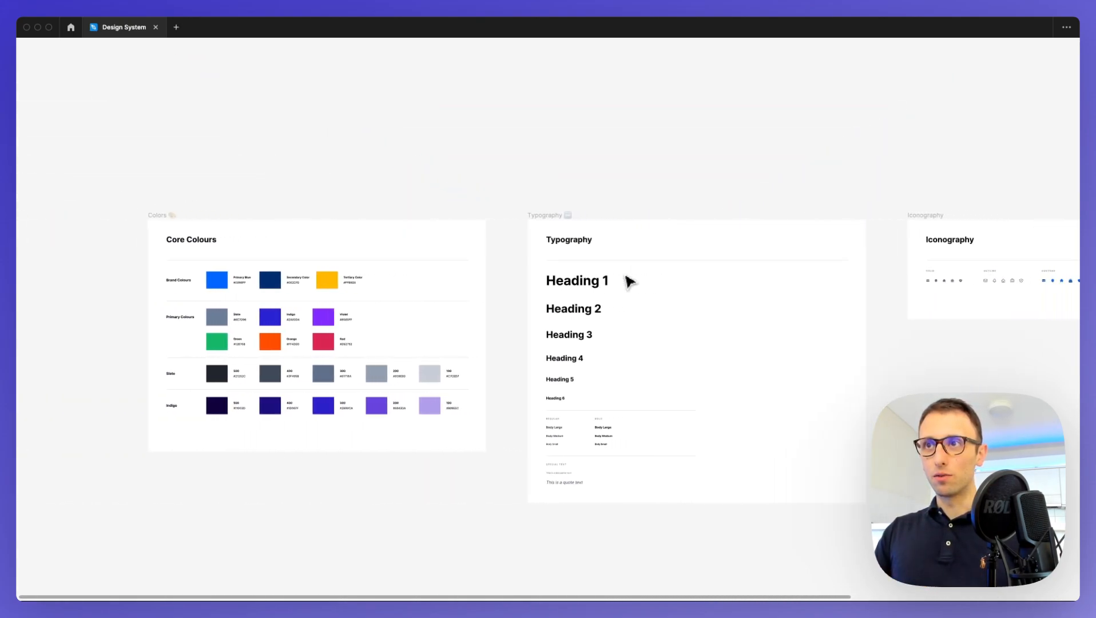
scroll(629, 280, right, 7)
scroll(493, 275, up, 5)
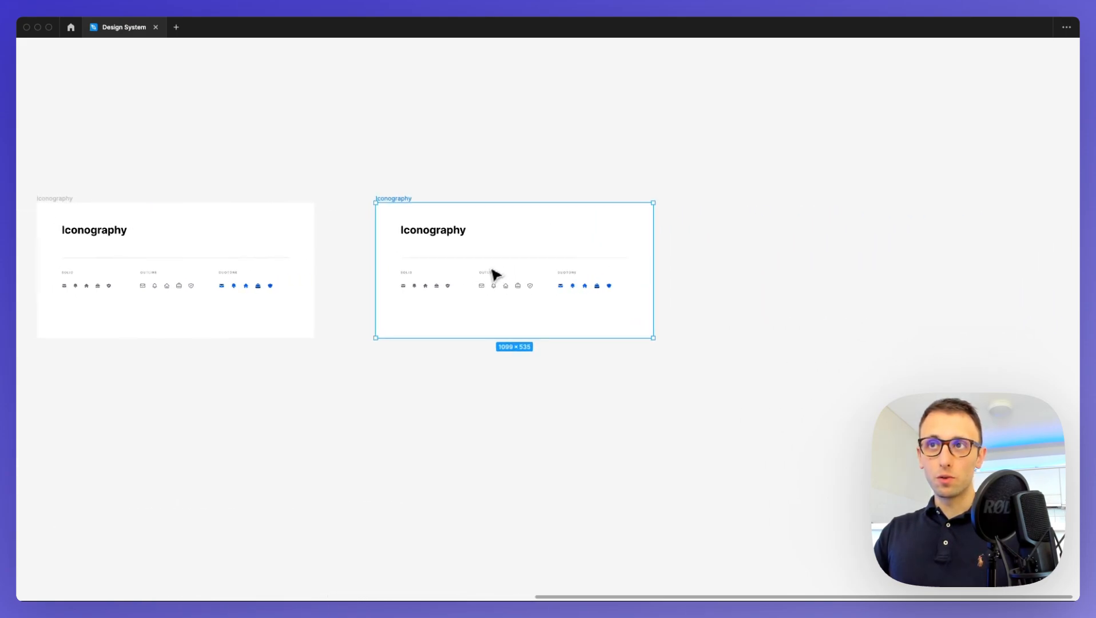
scroll(492, 276, up, 2)
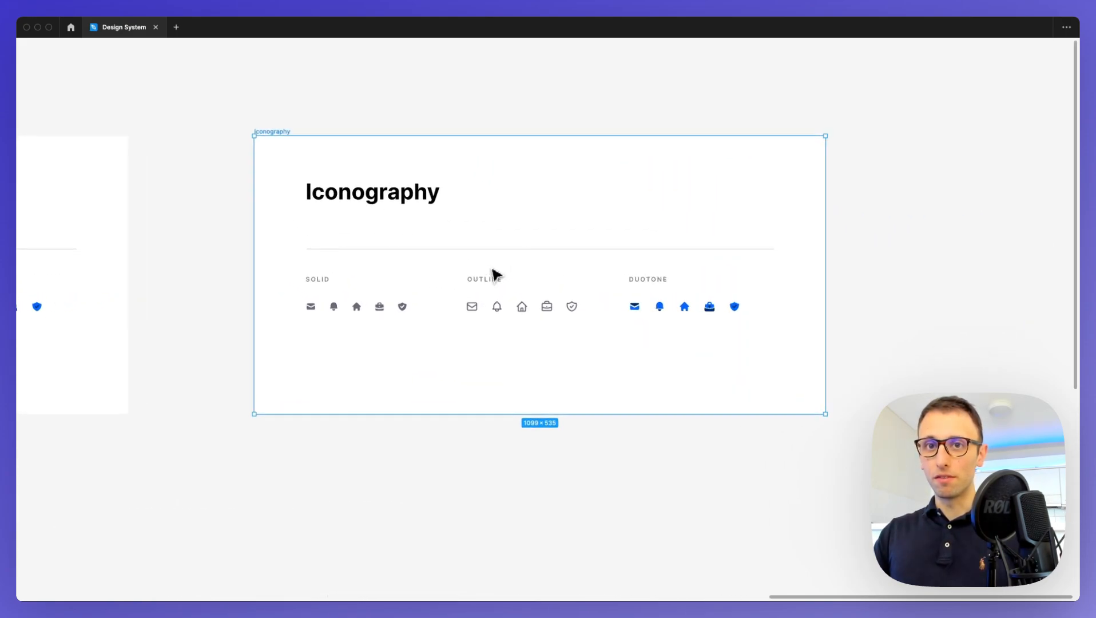
- Delete all the icons and the OUTLINE and DUOTONE labels from the duplicated Iconography frame
click(333, 306)
click(246, 271)
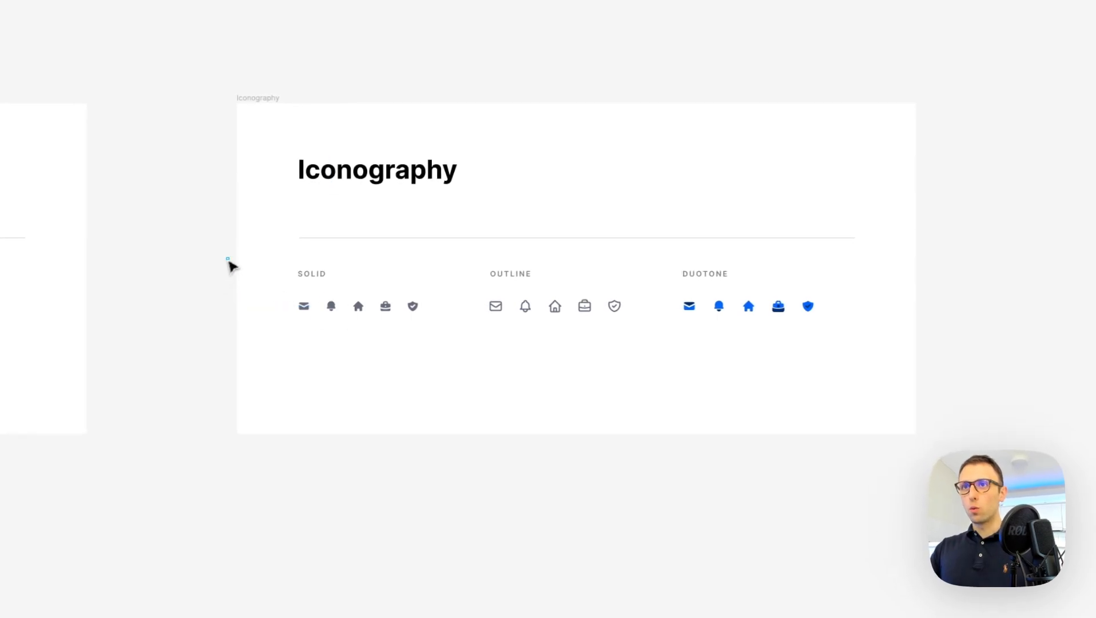
drag(263, 298, 877, 377)
key(Delete)
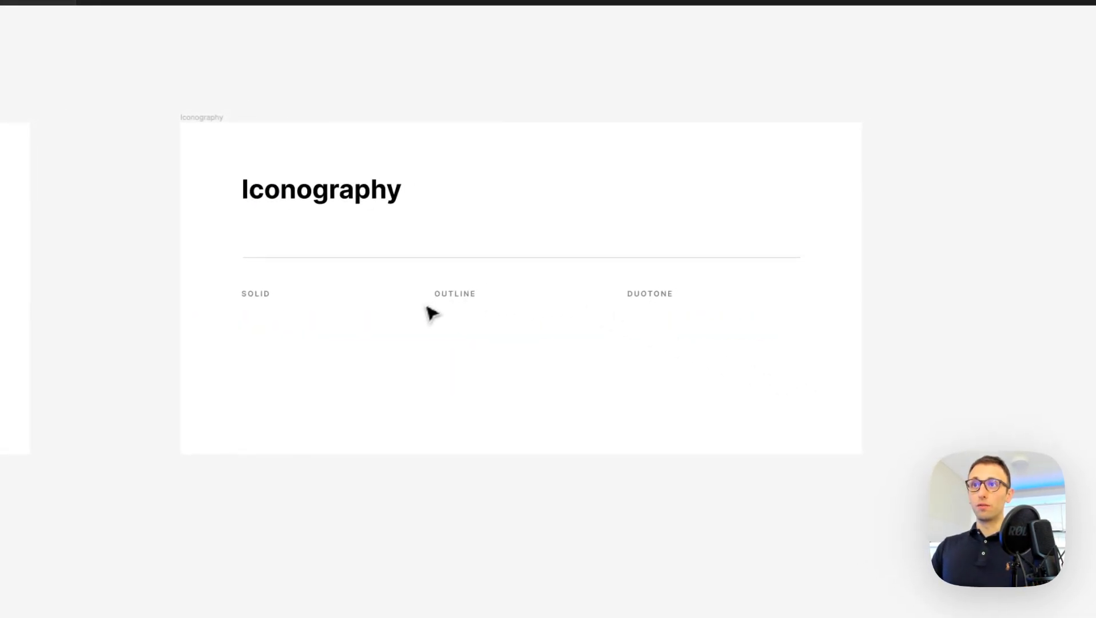
drag(412, 271, 763, 342)
key(Delete)
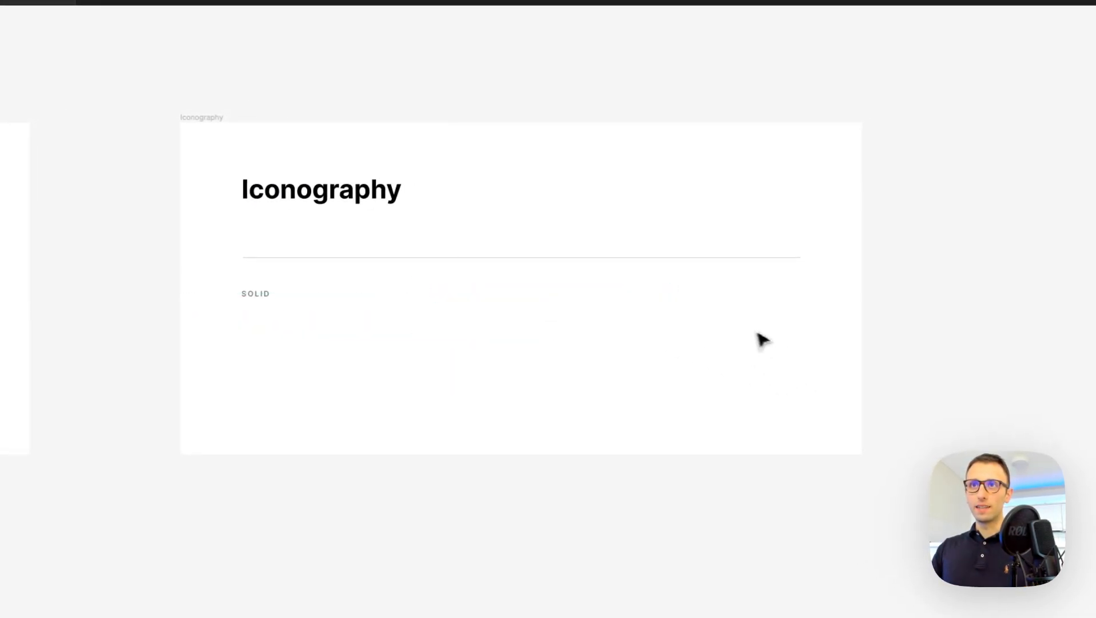
- Change the duplicated frame's heading text to "Shadow"
click(366, 190)
double_click(366, 190)
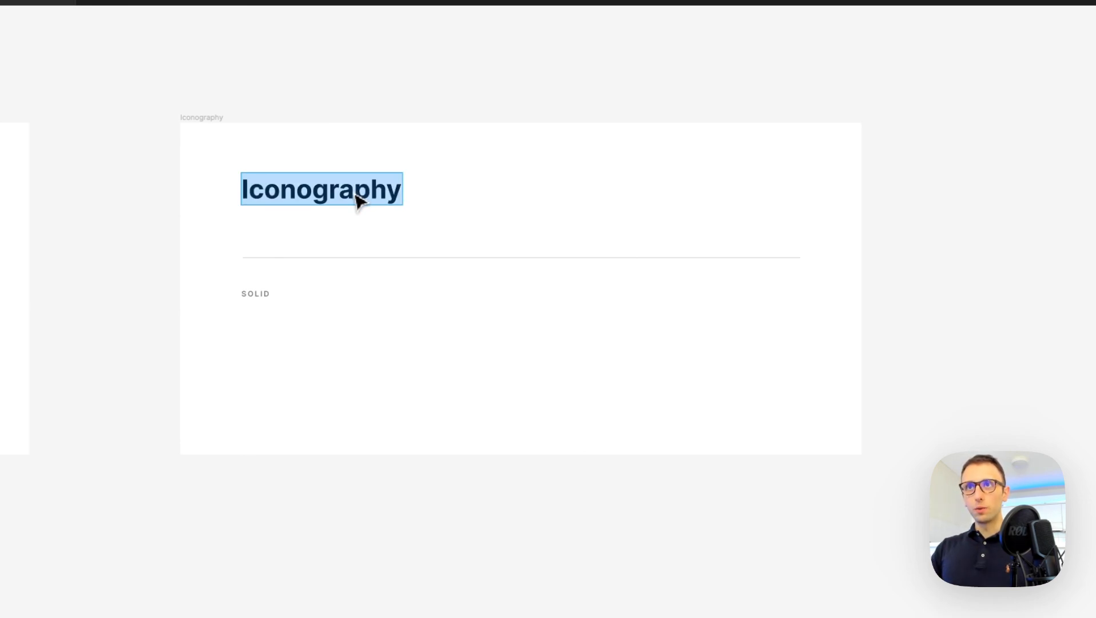
text(Shadow)
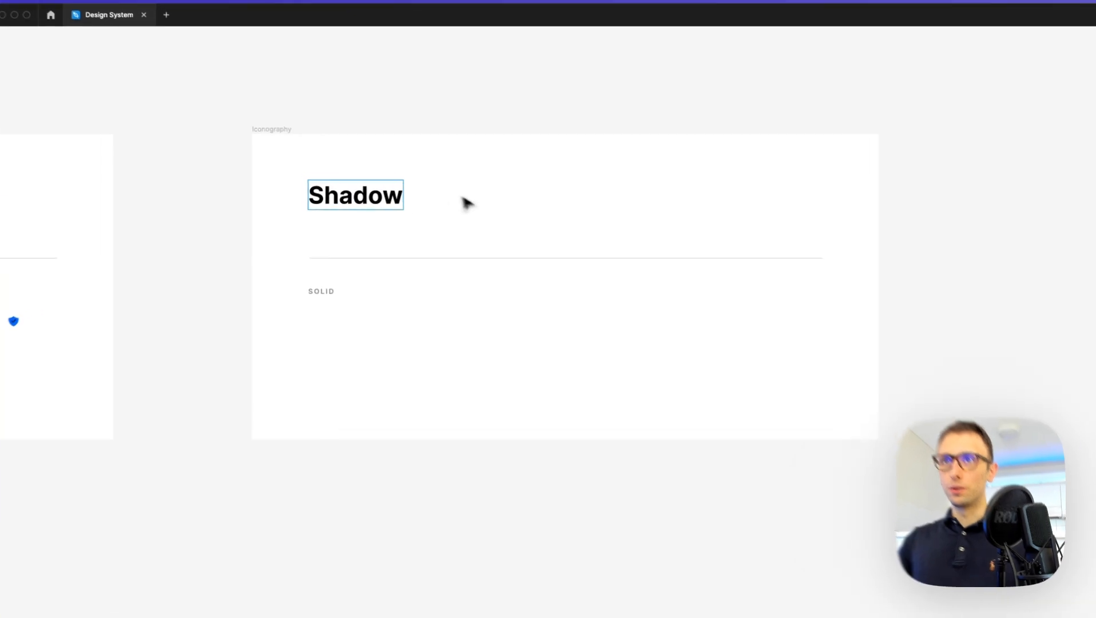
key(Escape)
click(371, 325)
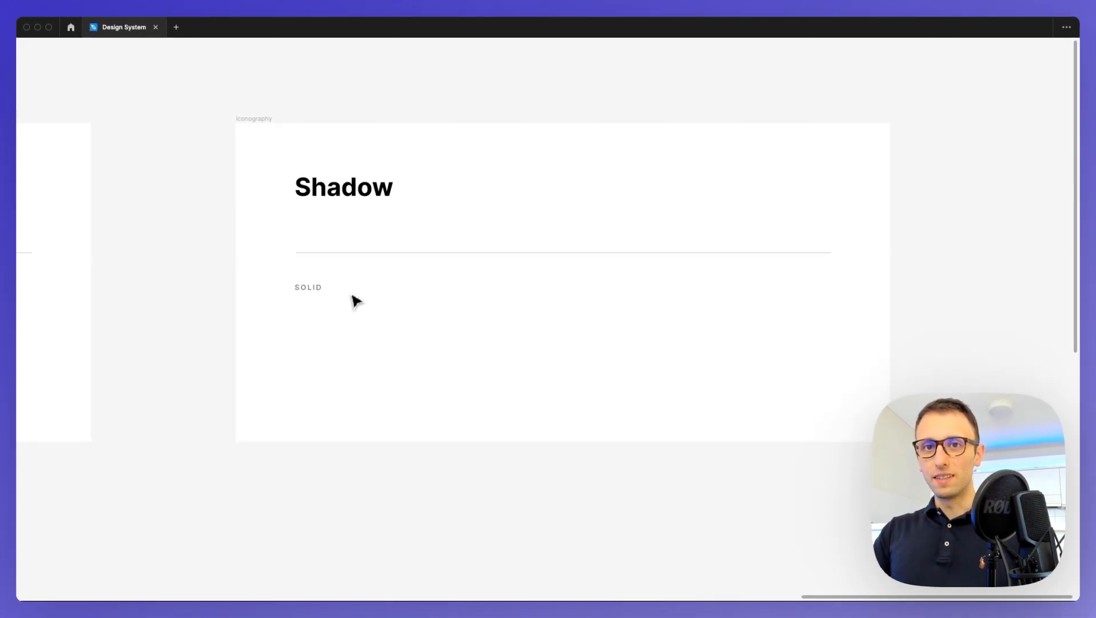
- Draw a rectangle about 152 × 143 below the SOLID label and bring back the hidden interface
key(r)
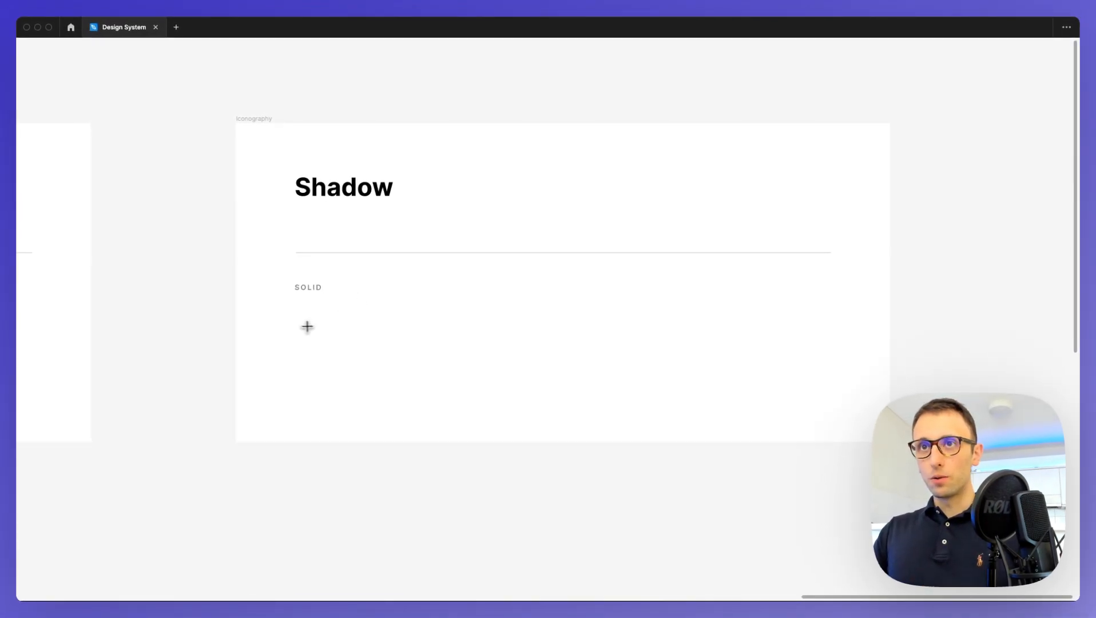
mouse_move(298, 309)
mouse_down()
mouse_move(389, 393)
mouse_move(358, 404)
mouse_up()
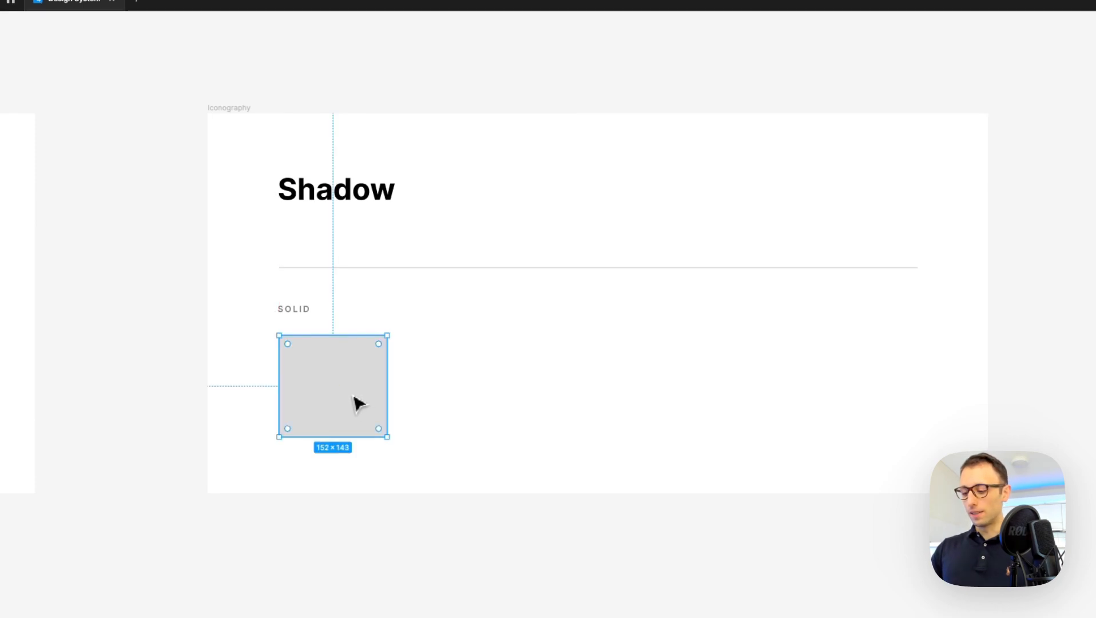
key(ctrl+backslash)
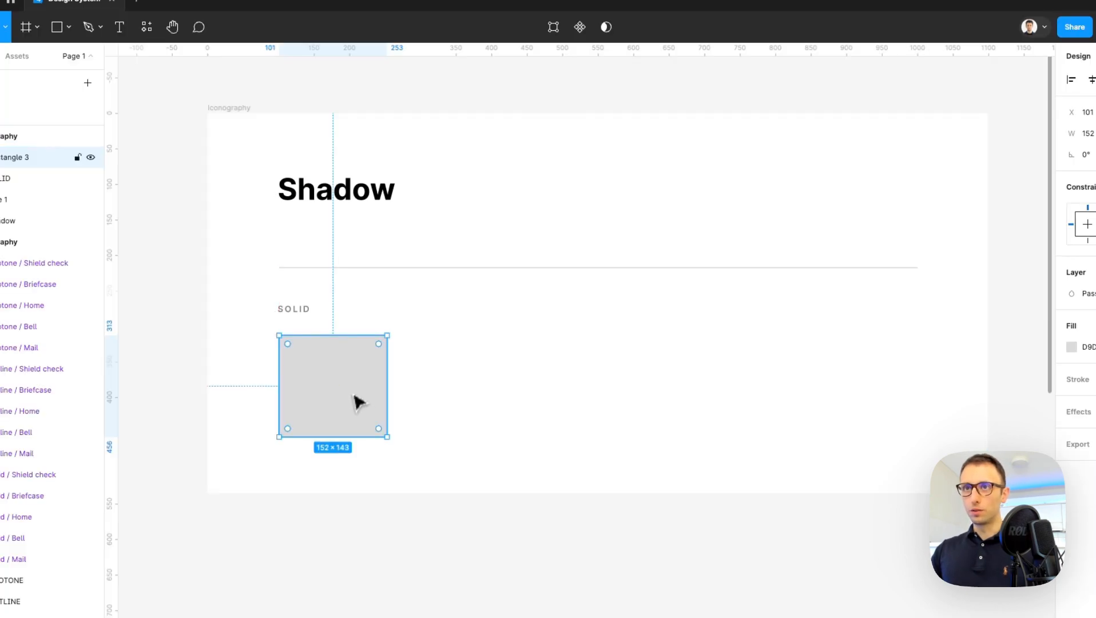
- Round the rectangle's corners to a radius of 22 and change its fill to white, FFFFFF
click(269, 108)
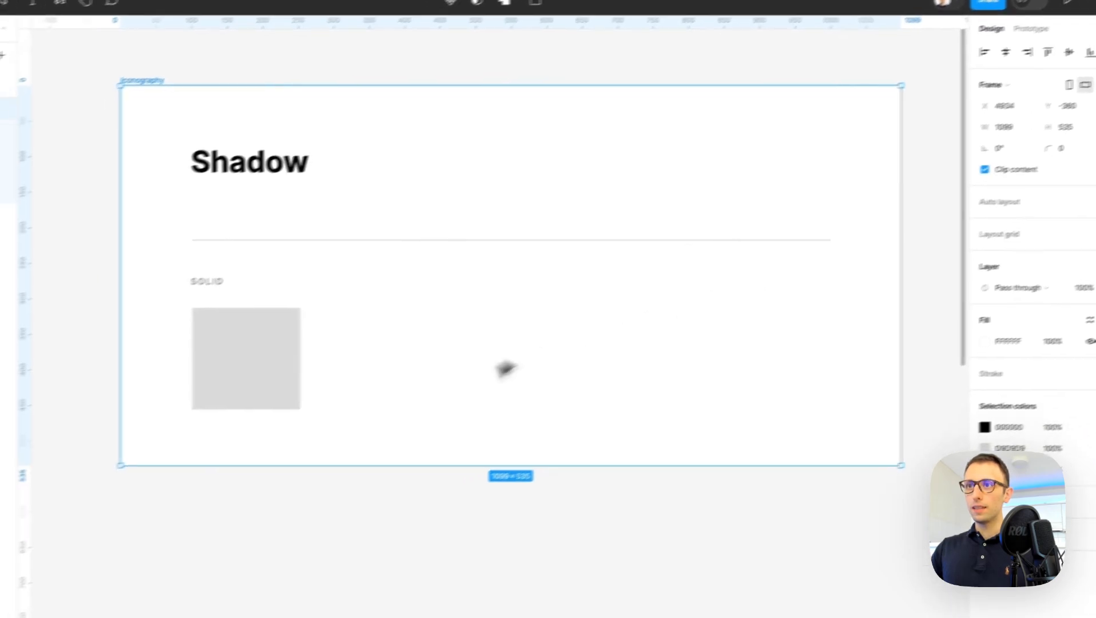
click(258, 338)
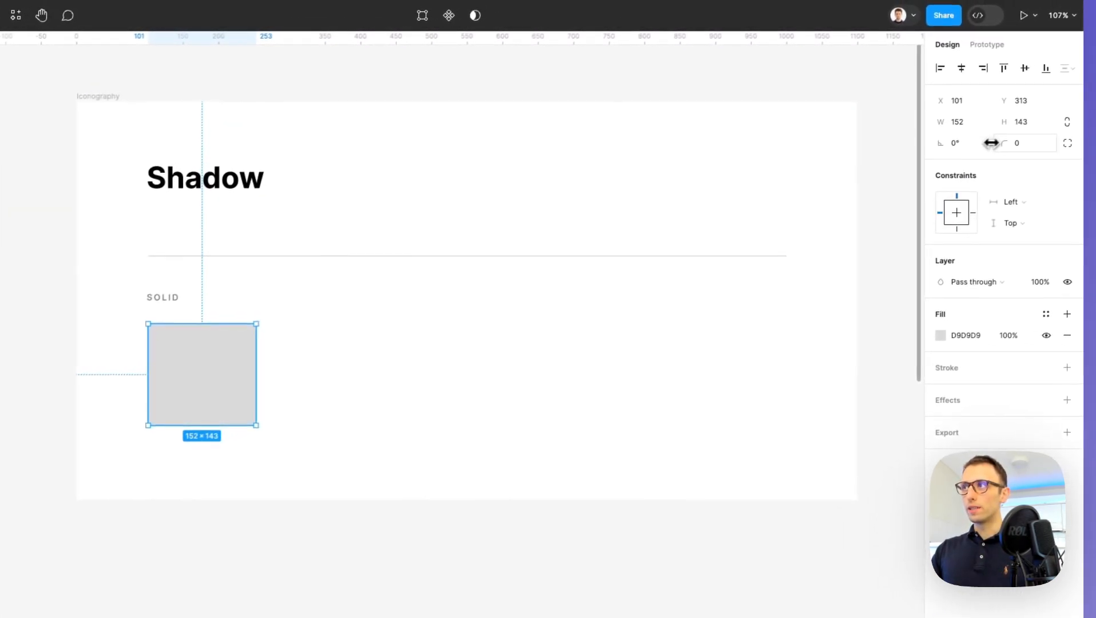
drag(991, 143, 1005, 143)
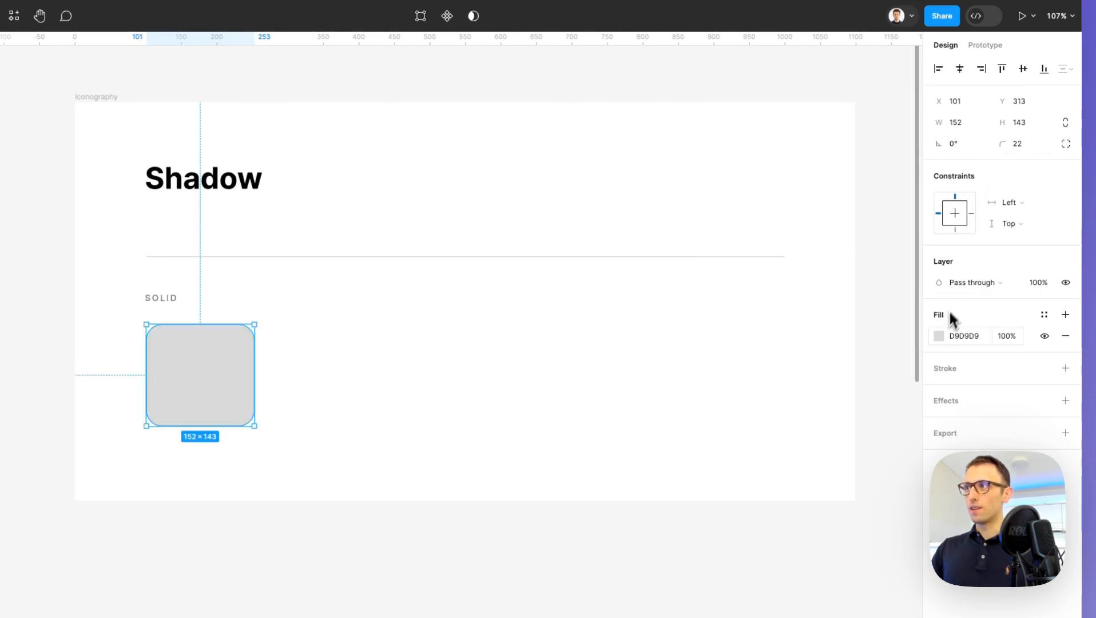
click(939, 336)
drag(886, 341, 643, 263)
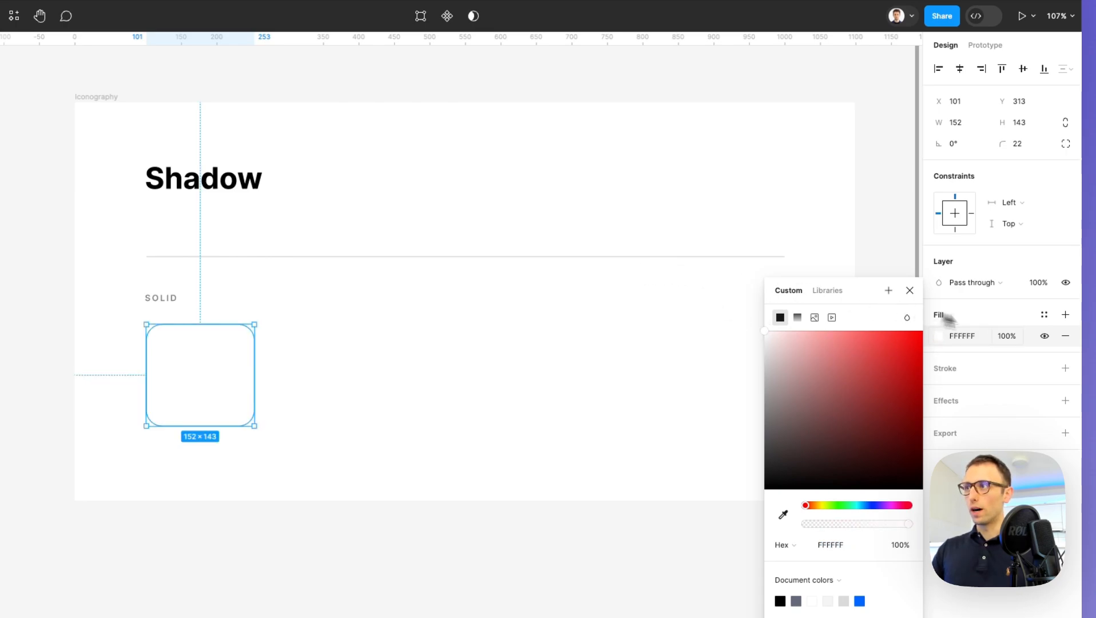
click(1006, 336)
- Add a drop shadow effect to the rounded rectangle and open its settings
click(958, 403)
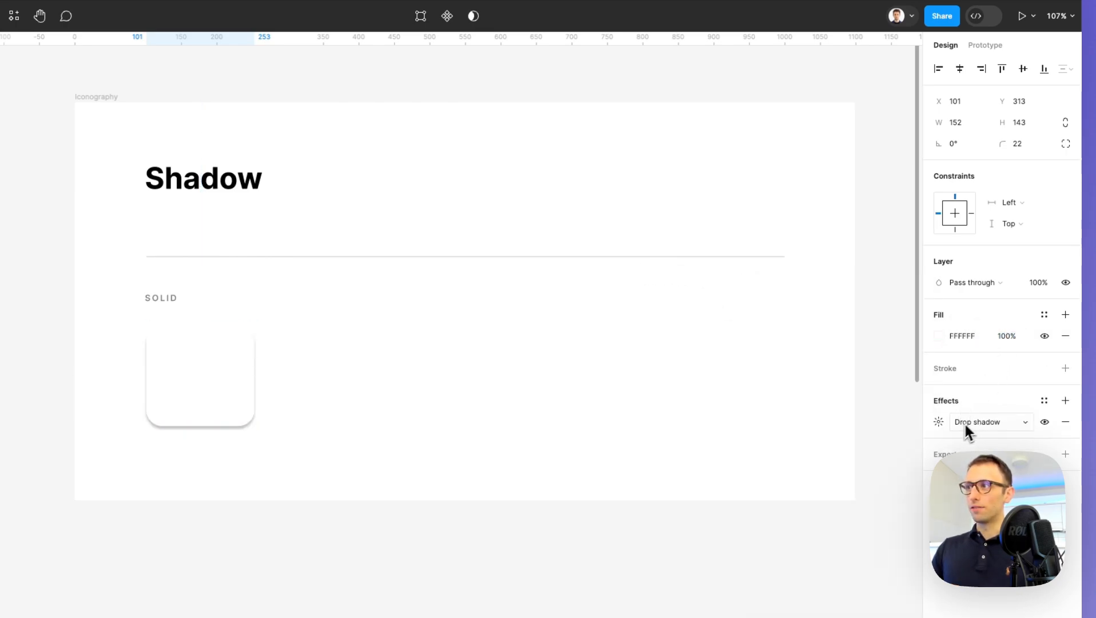
click(939, 423)
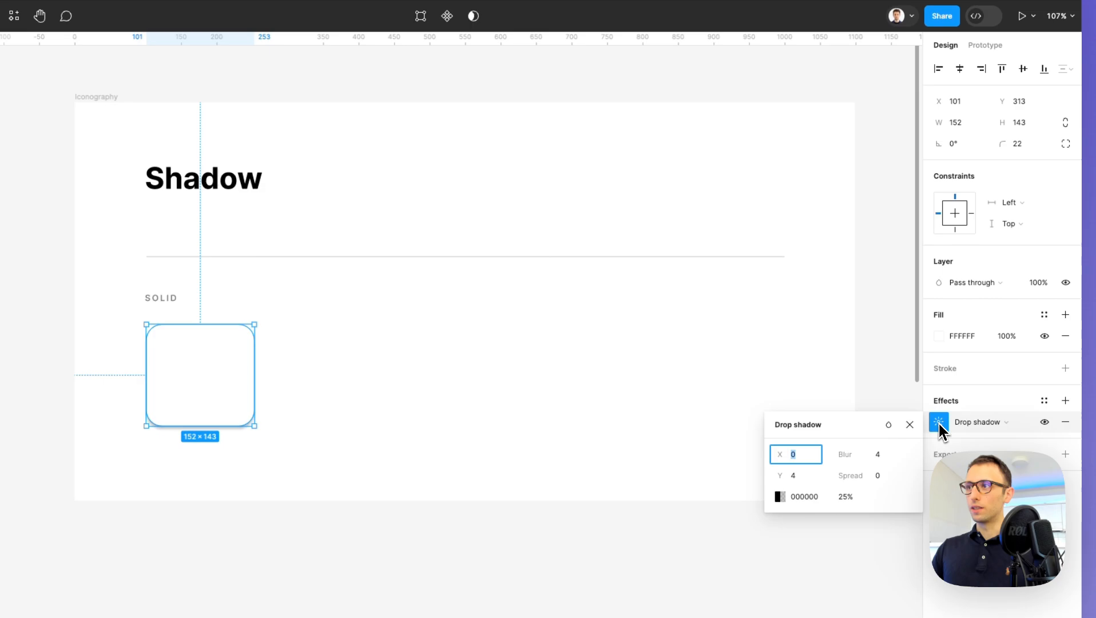
click(888, 424)
click(611, 266)
drag(824, 414, 518, 299)
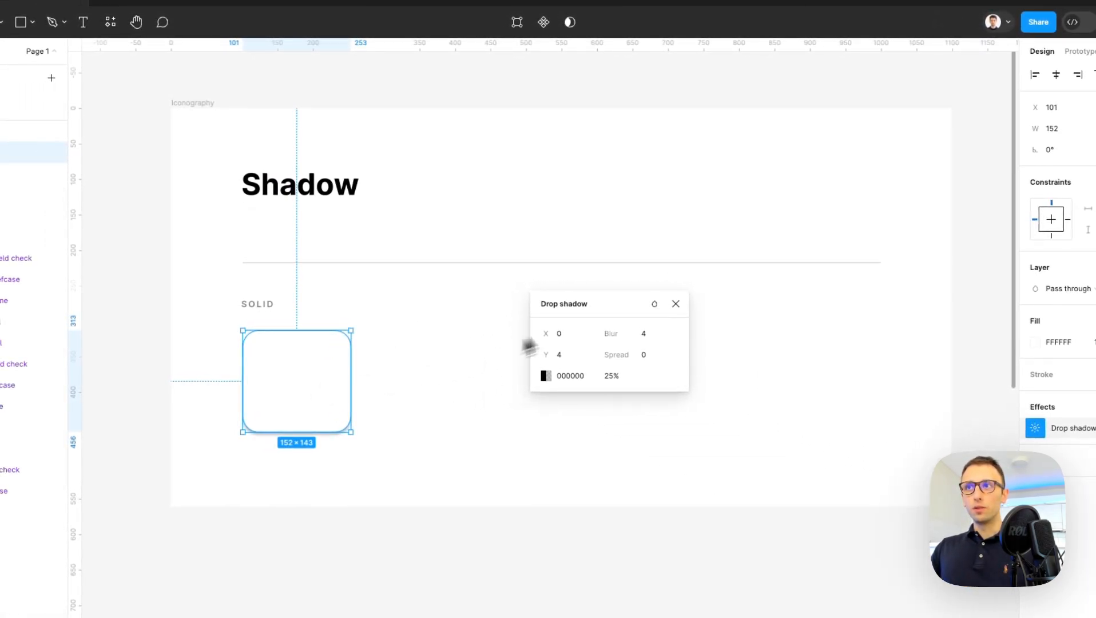
drag(595, 303, 554, 131)
- Duplicate the shadowed rectangle into a row of four and space them evenly across the divider line's width
drag(305, 384, 457, 384)
key(ctrl+d)
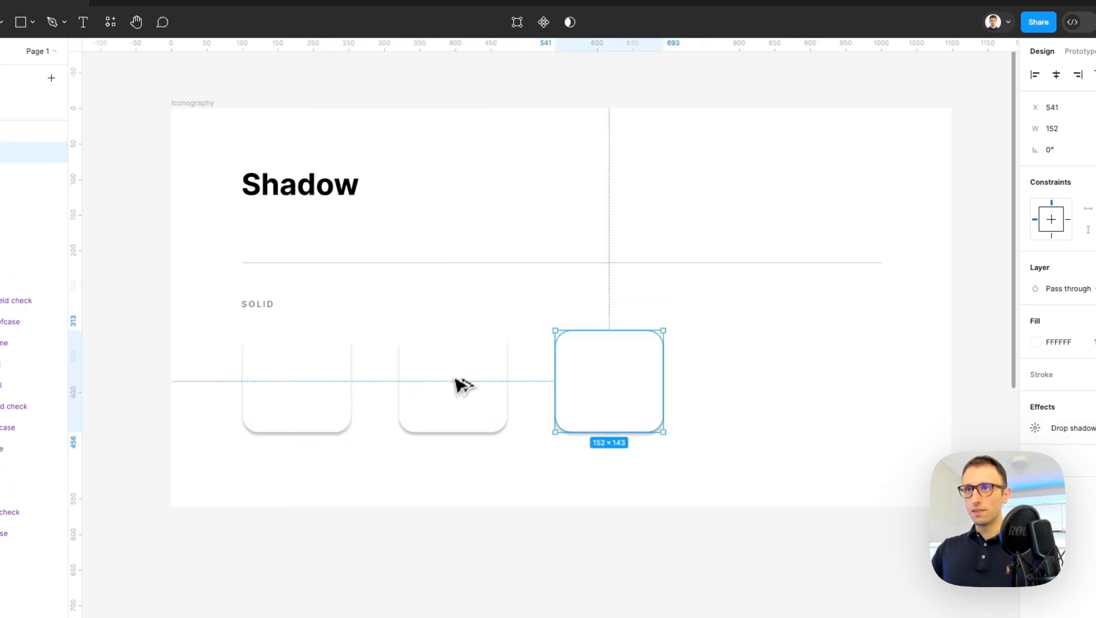
key(ctrl+d)
drag(876, 341, 293, 416)
drag(373, 382, 380, 382)
drag(379, 334, 383, 334)
click(464, 403)
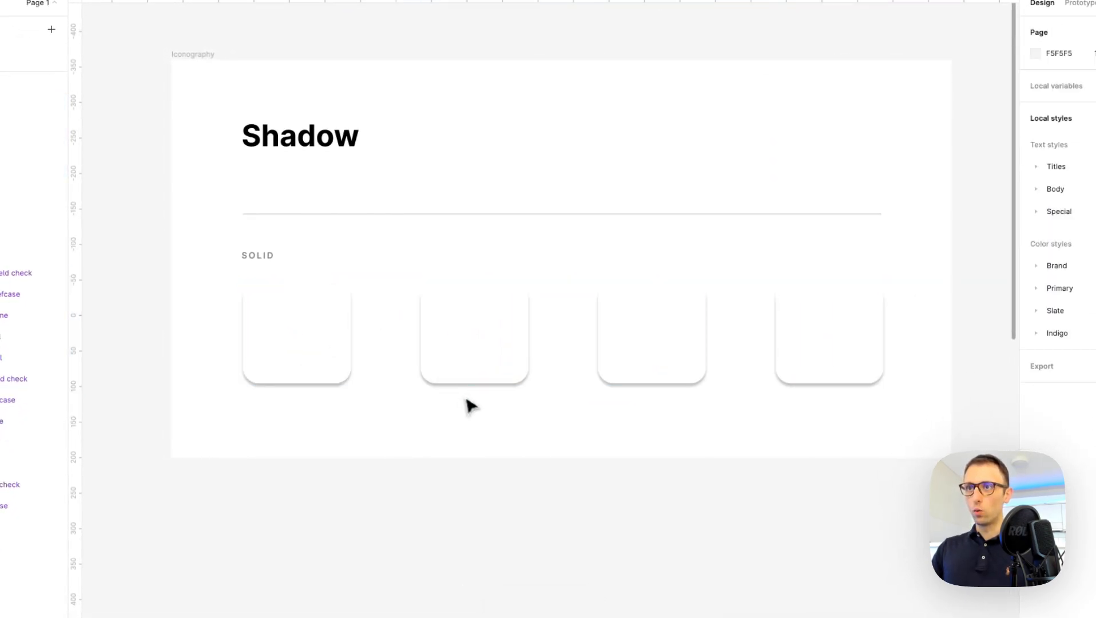
- Set the drop shadow blur of the second rectangle to 25
click(475, 372)
click(1034, 379)
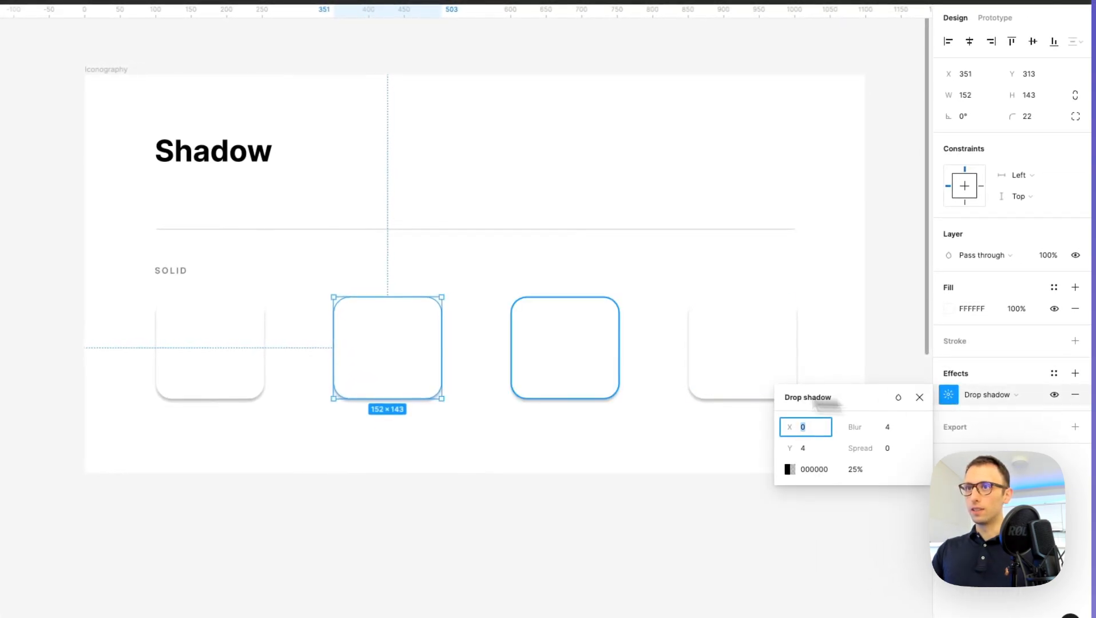
drag(843, 398, 591, 194)
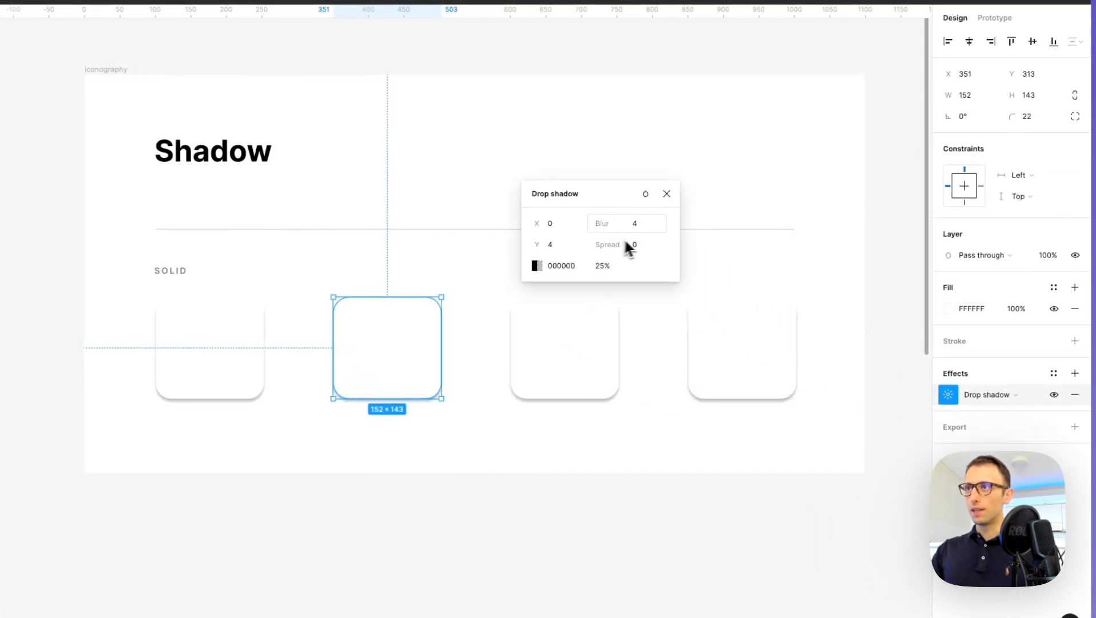
click(645, 228)
text(24)
key(Return)
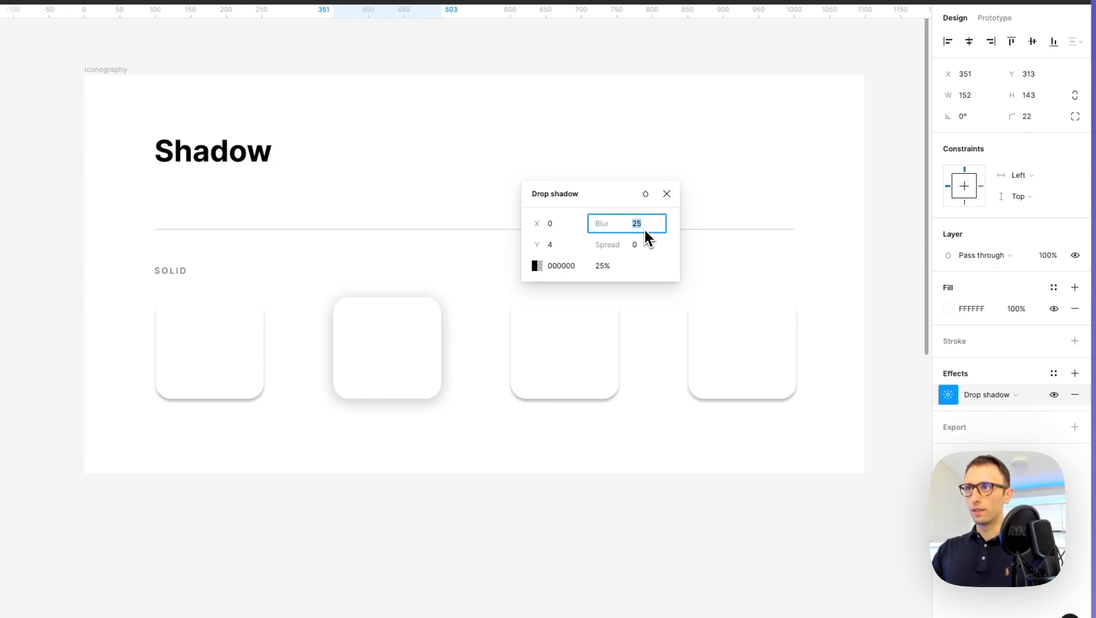
- Set the second rectangle's drop shadow Y offset to 14 and deselect it
click(567, 246)
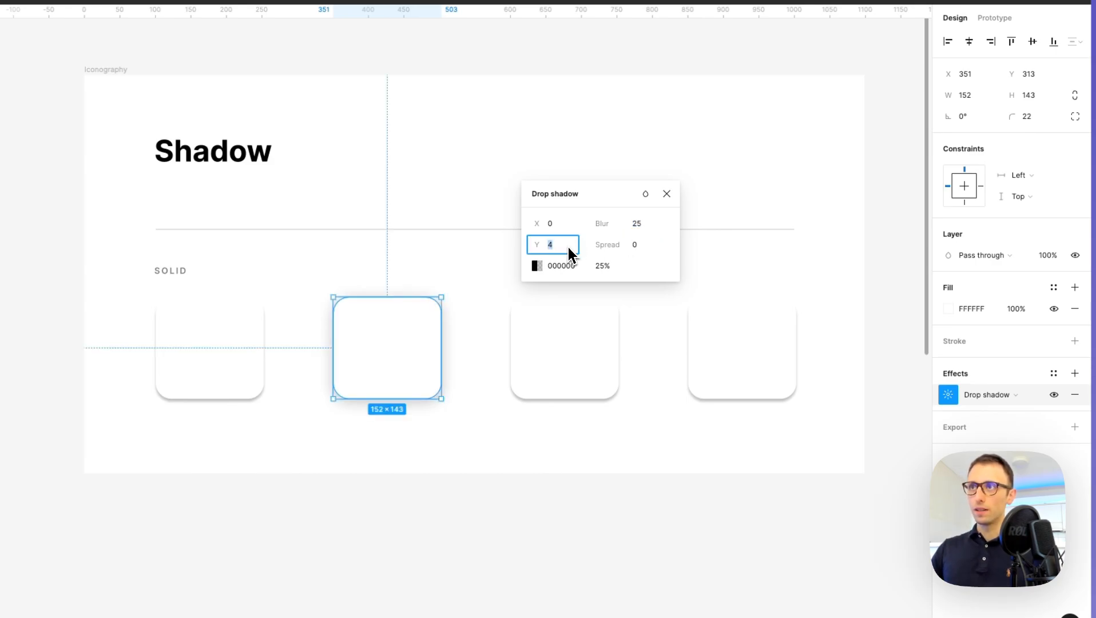
text(14)
key(Return)
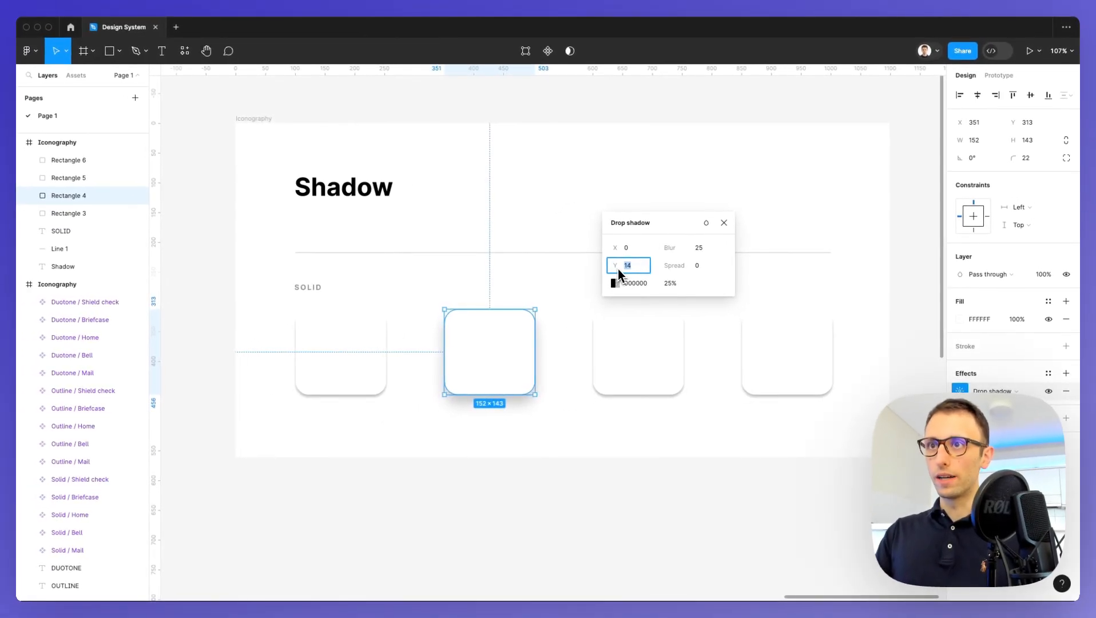
click(563, 433)
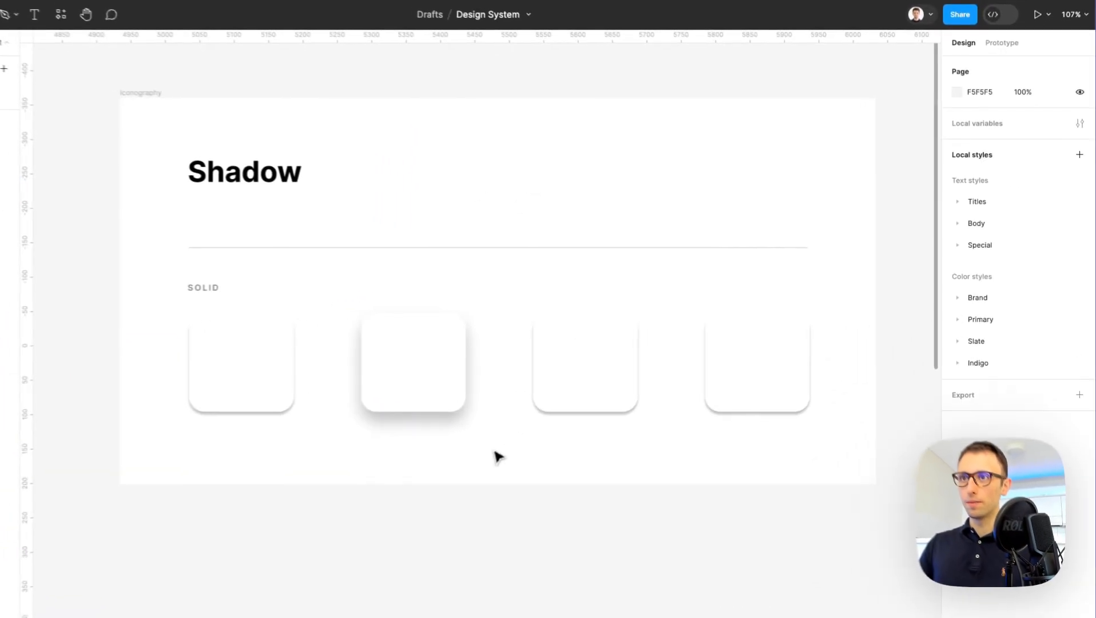
- Set the third rectangle's drop shadow blur to 44 and its Y offset to 24
click(558, 383)
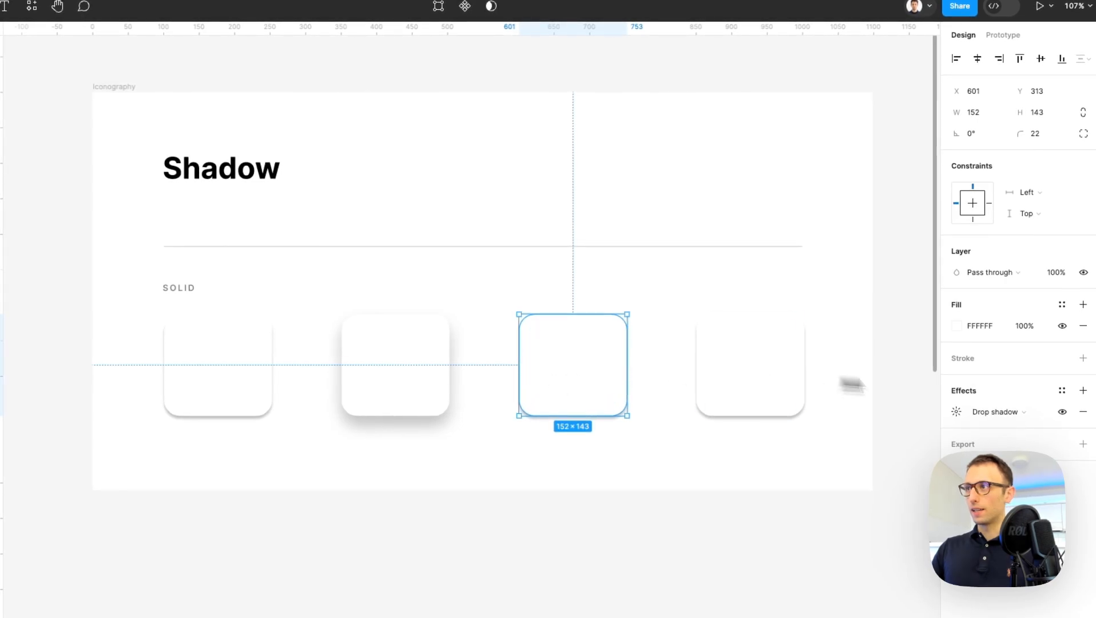
click(956, 407)
drag(868, 421, 637, 150)
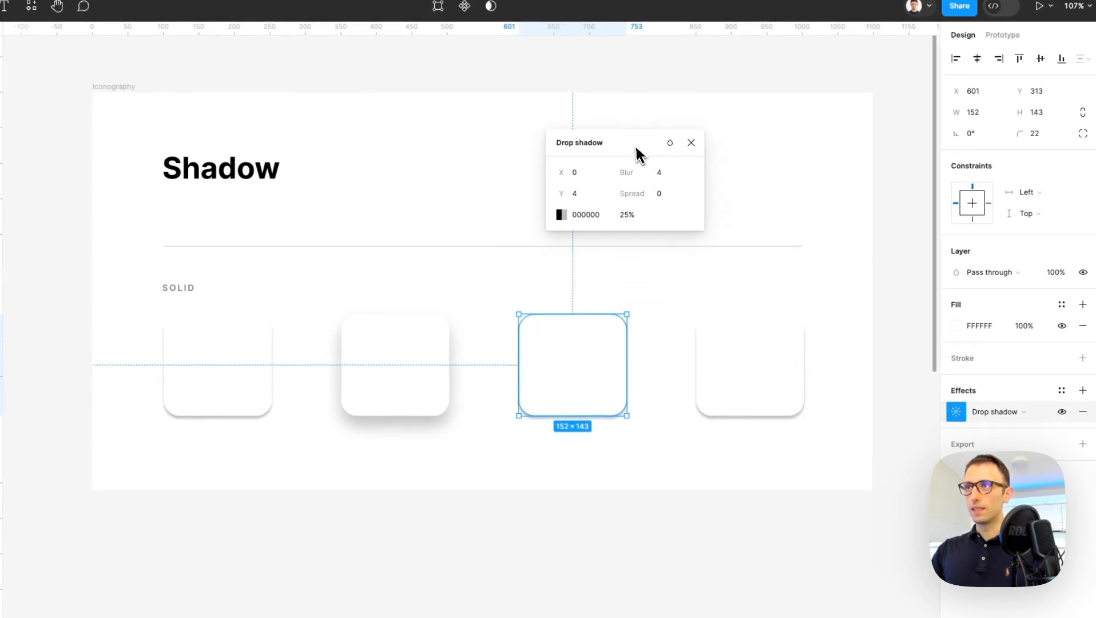
text(2)
key(Return)
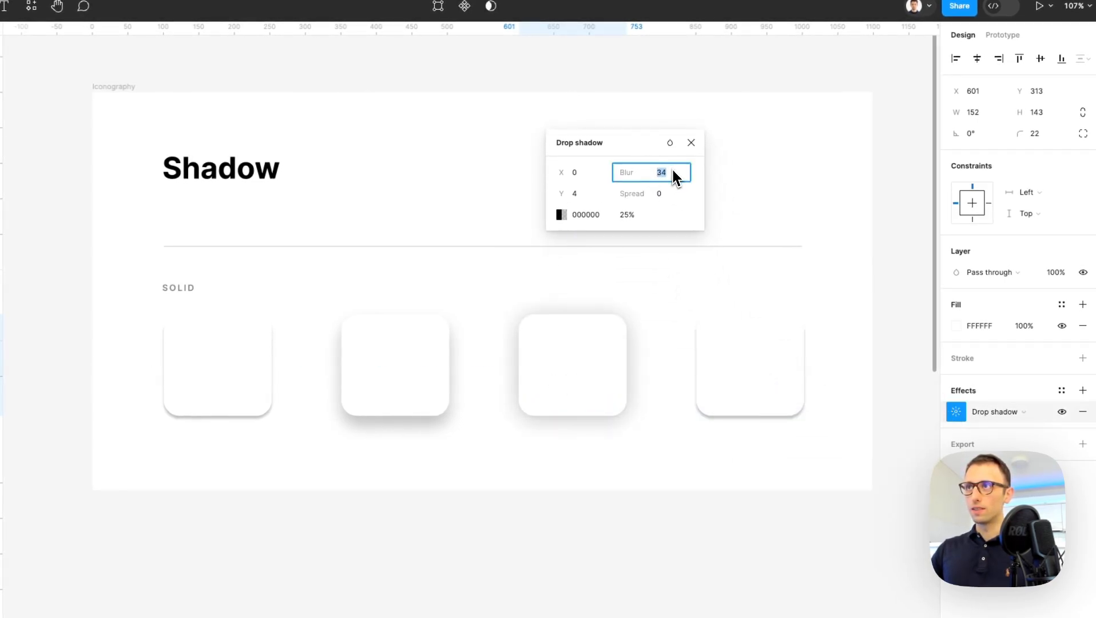
click(585, 196)
text(24)
key(Return)
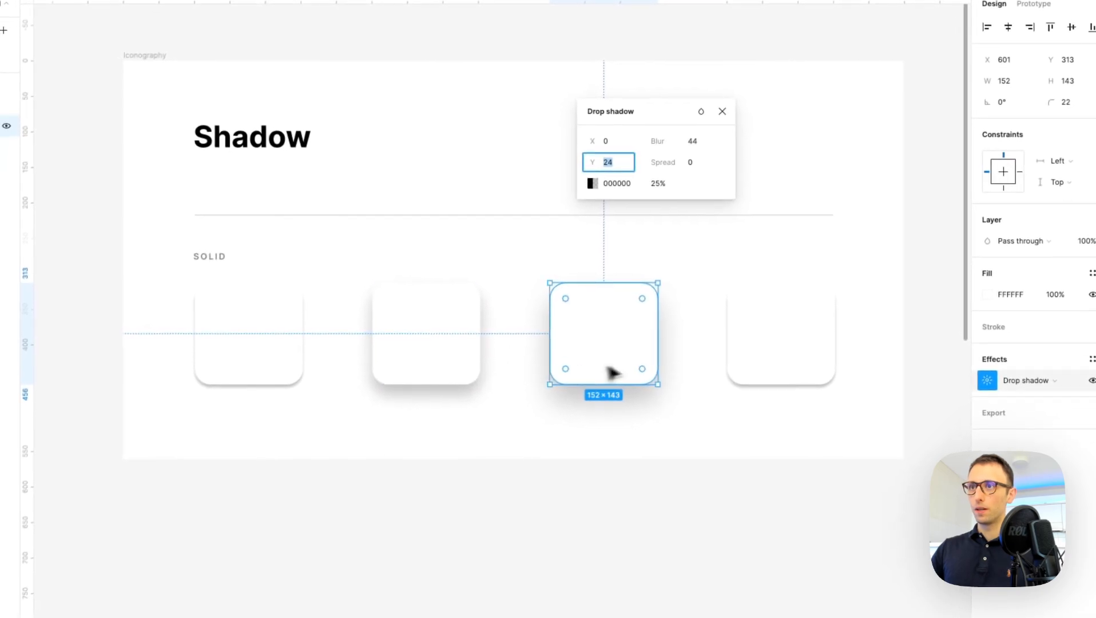
- Set the drop shadow blur of the fourth rectangle to 64
click(404, 355)
click(823, 366)
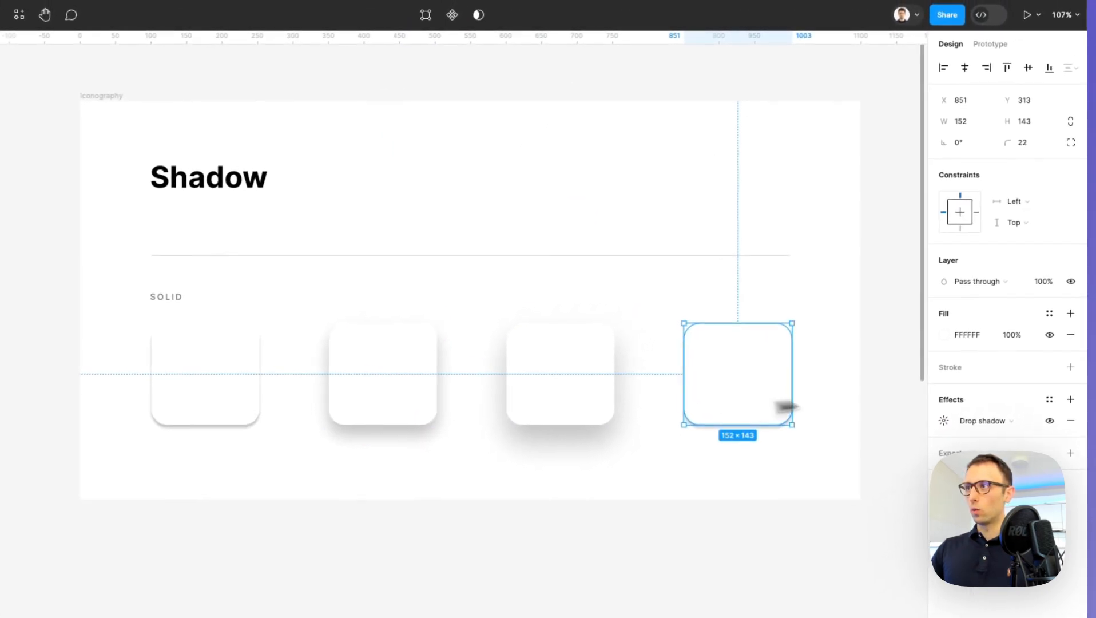
click(939, 424)
drag(837, 428, 574, 126)
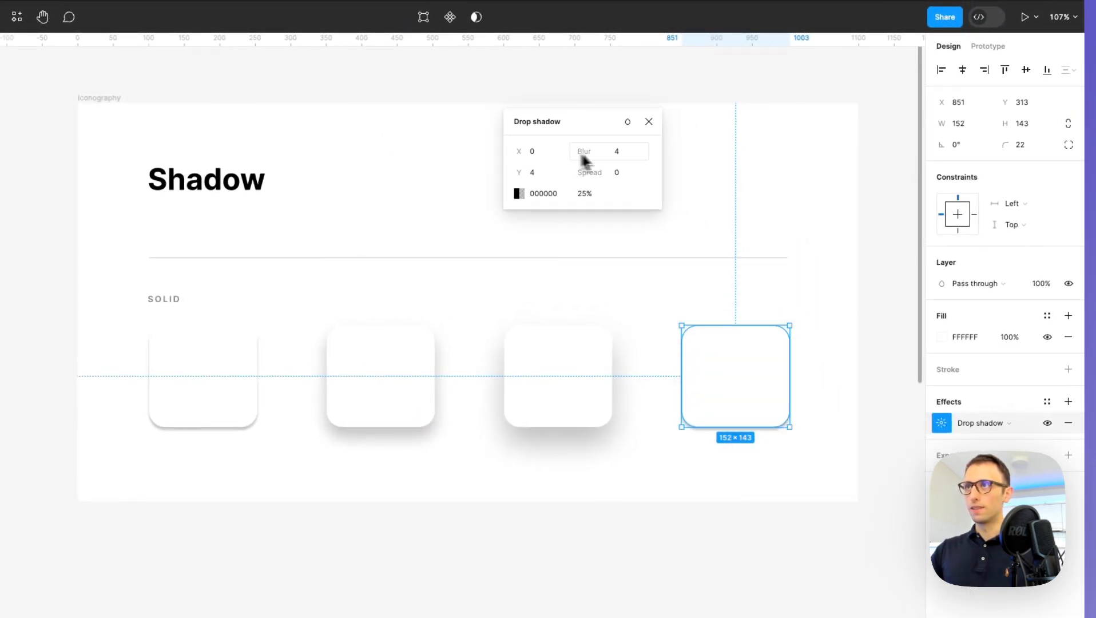
click(629, 151)
text(44)
key(Return)
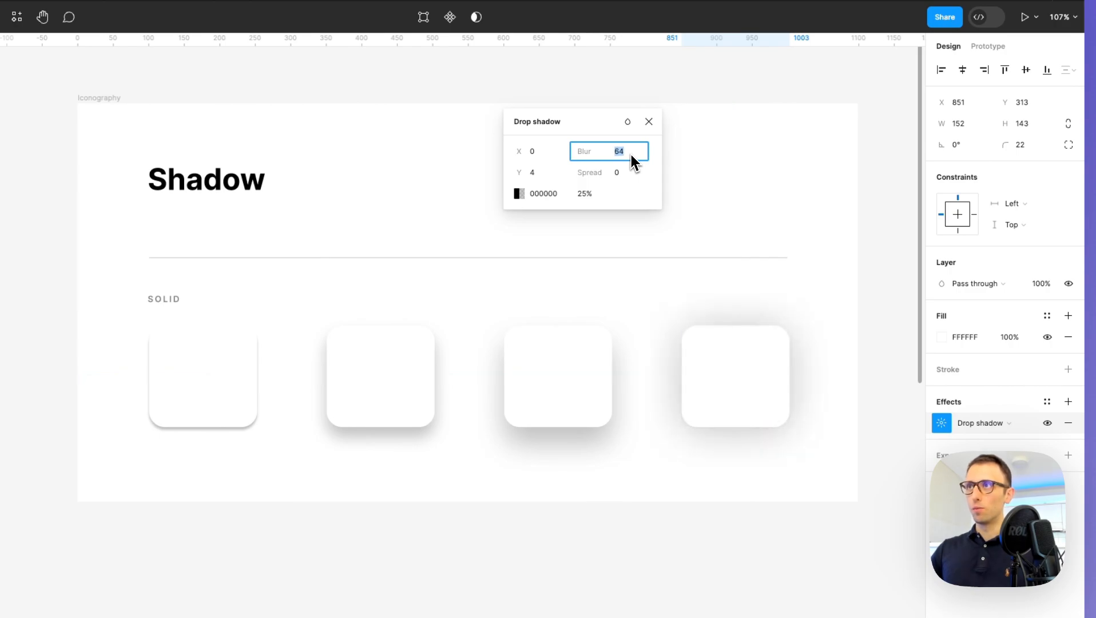
- Set the fourth rectangle's drop shadow Y offset to 34 and deselect it
click(540, 173)
text(24)
key(Return)
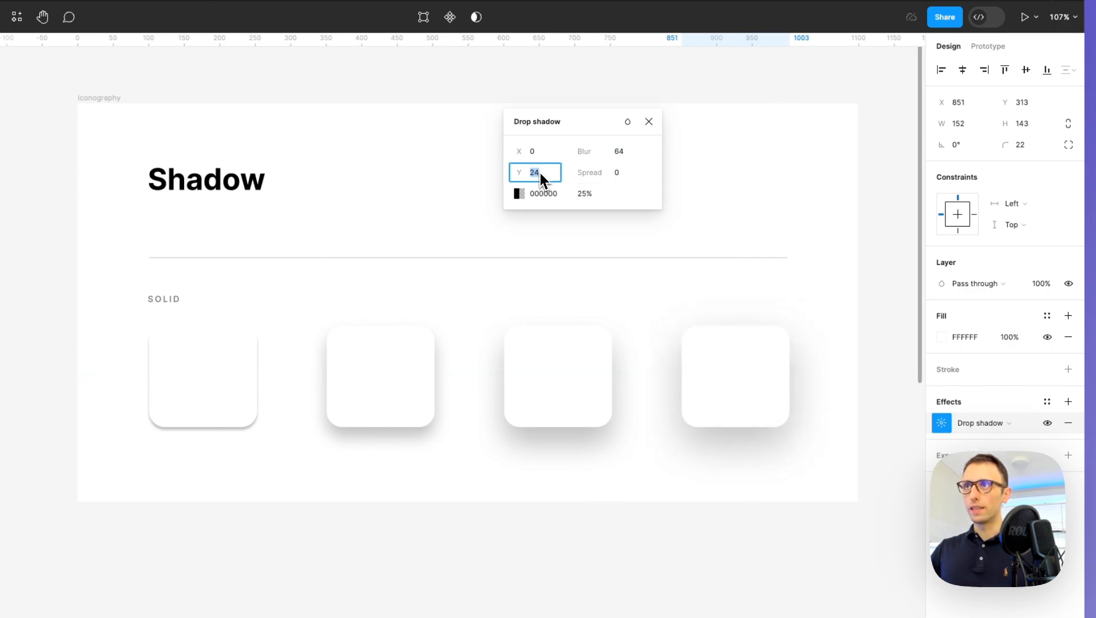
key(shift+Up)
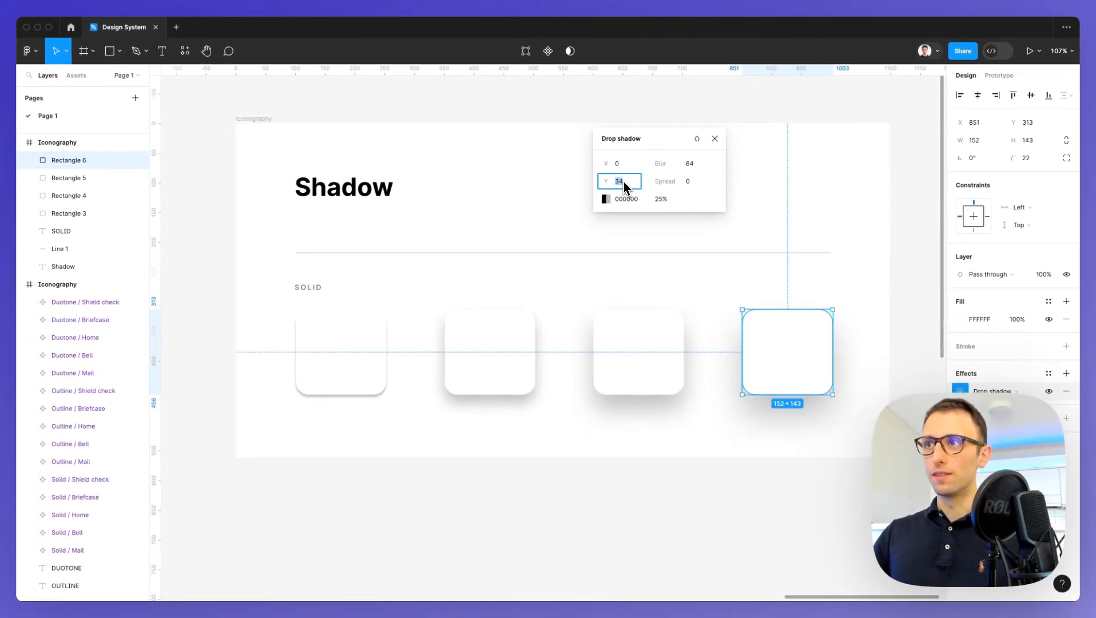
click(818, 220)
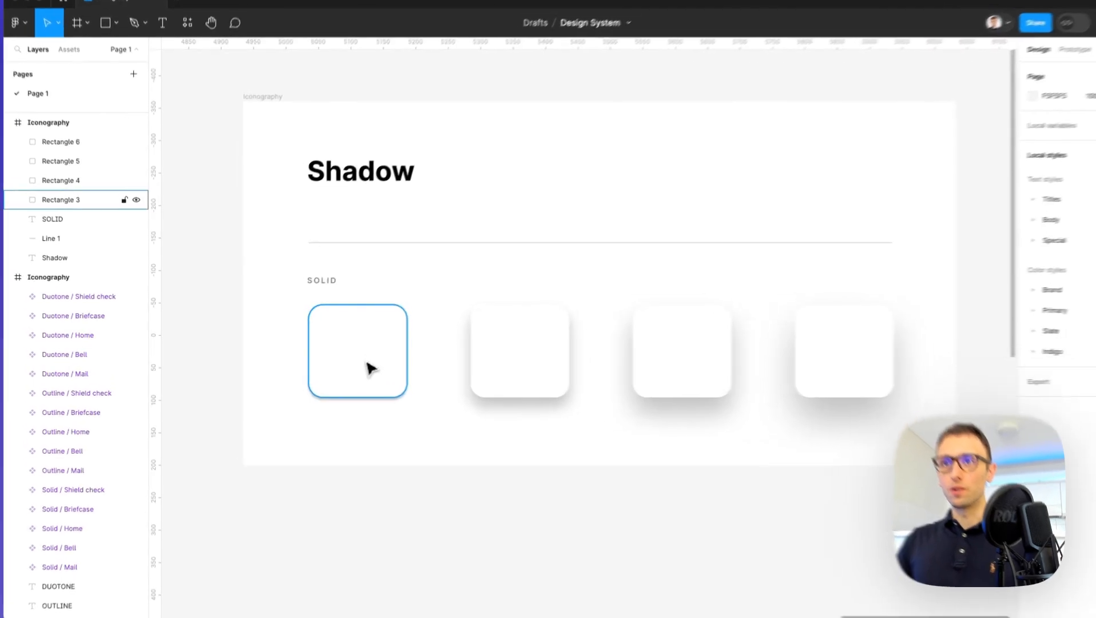
- Save the first rectangle's drop shadow as a new effect style named "Shadow / 100"
click(359, 358)
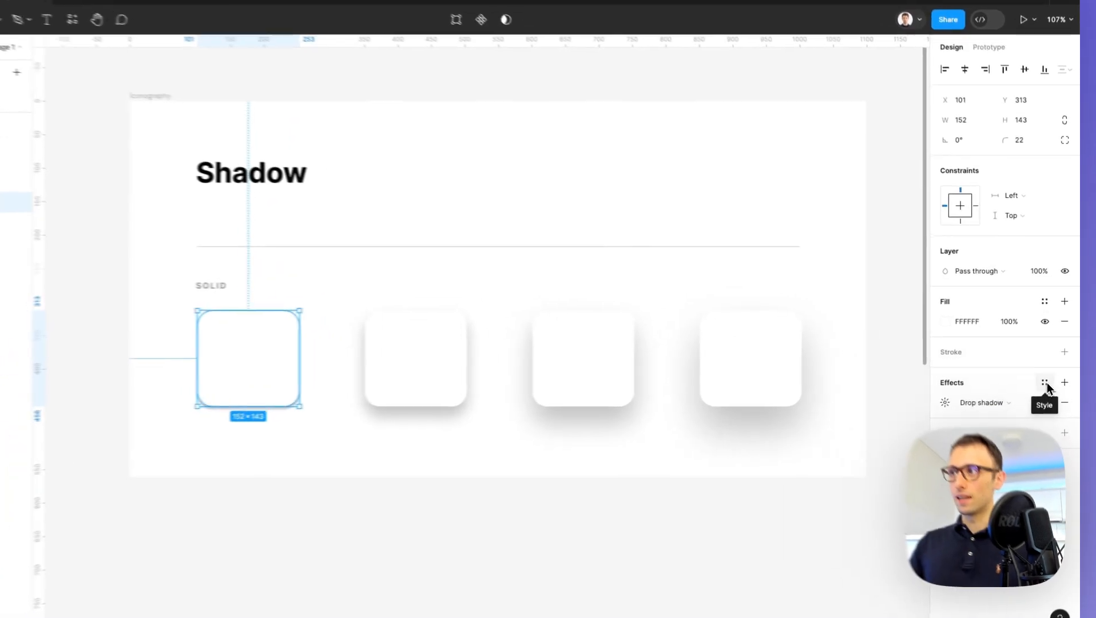
click(1048, 373)
drag(669, 230, 465, 228)
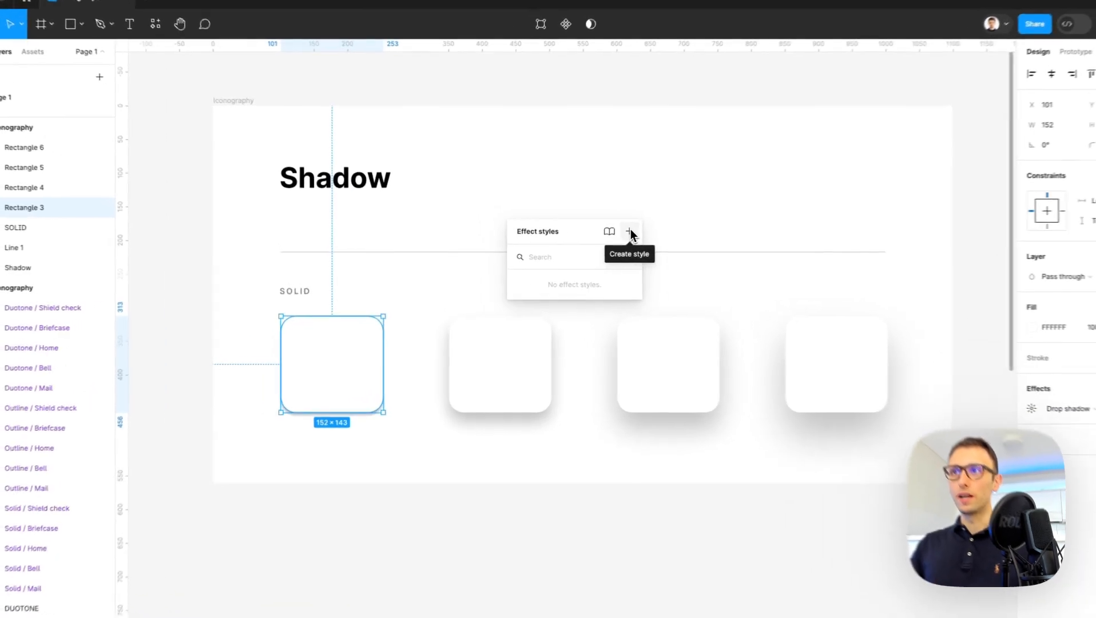
click(603, 235)
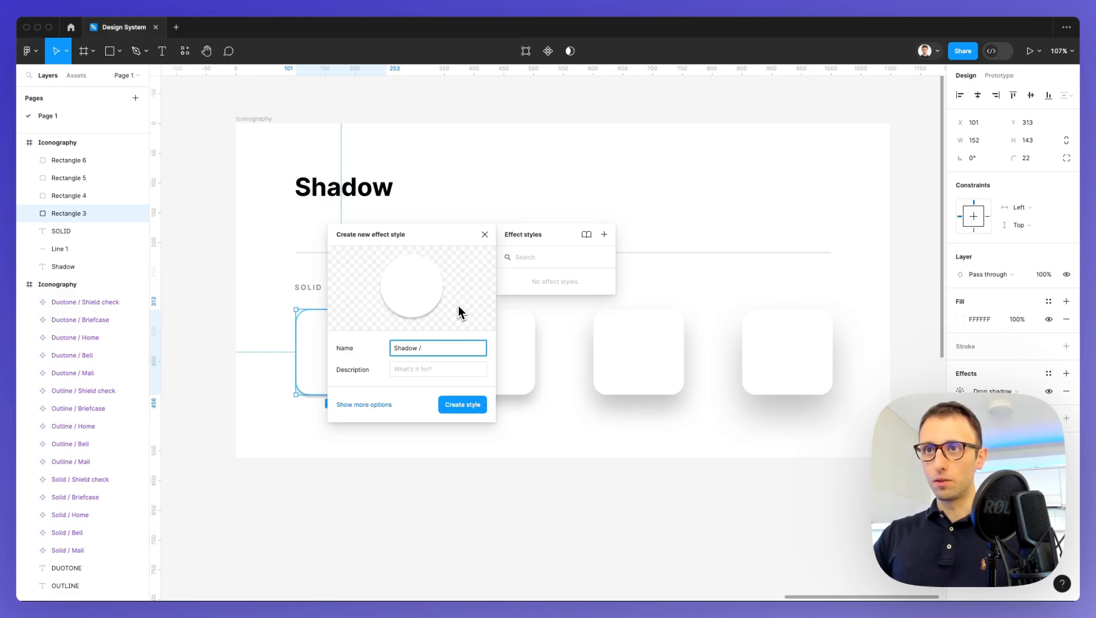
text(00)
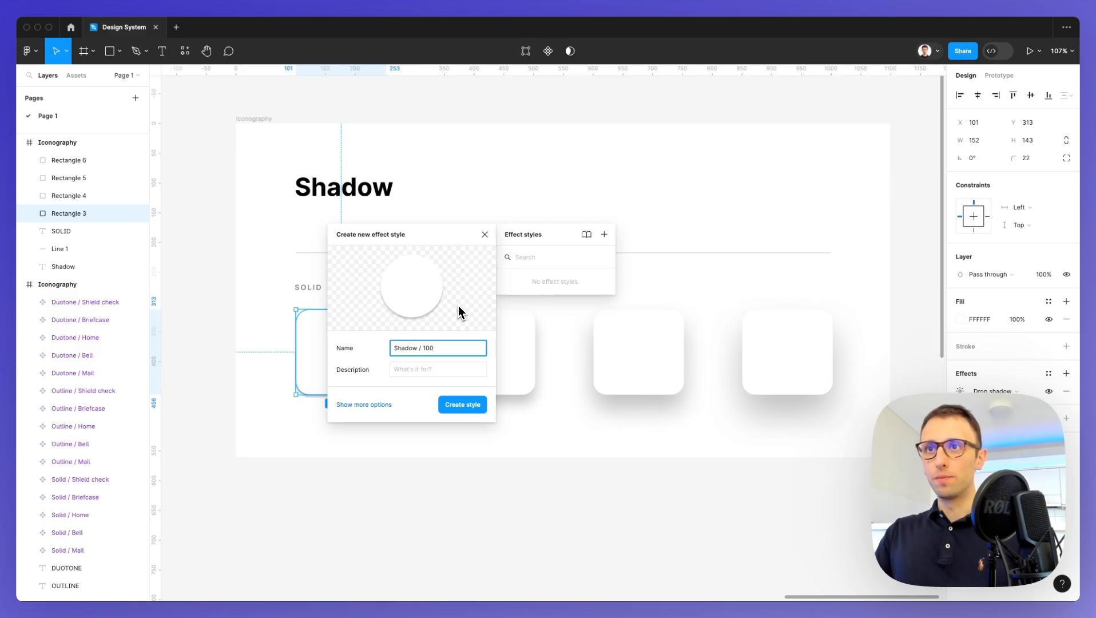
key(super+a)
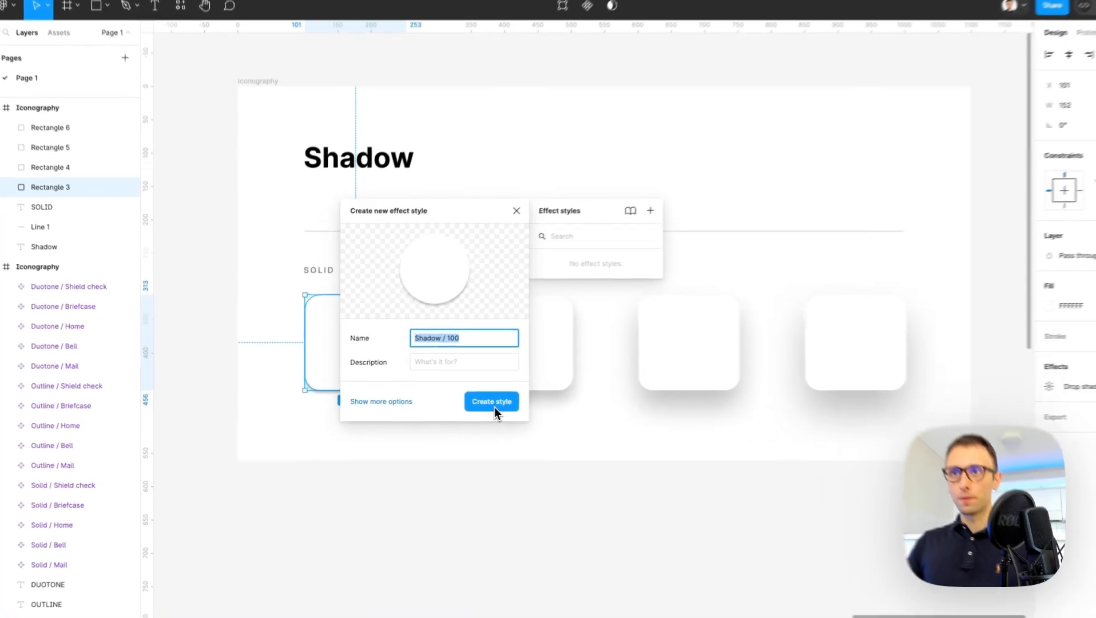
click(465, 406)
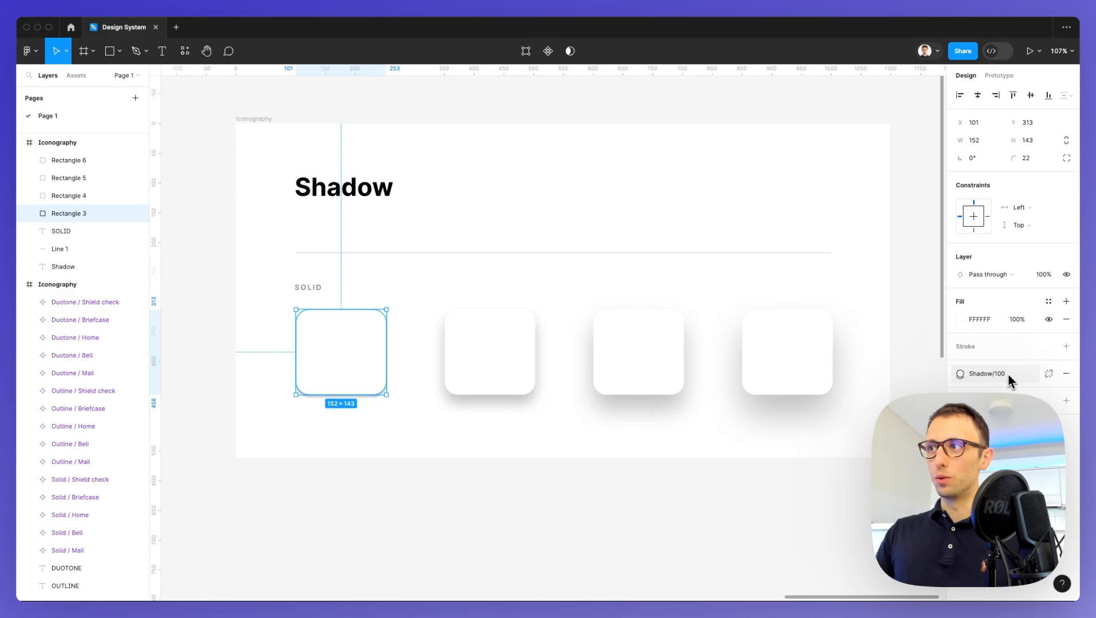
- Create an effect style named "Shadow / 200" from the second rectangle's drop shadow
click(527, 368)
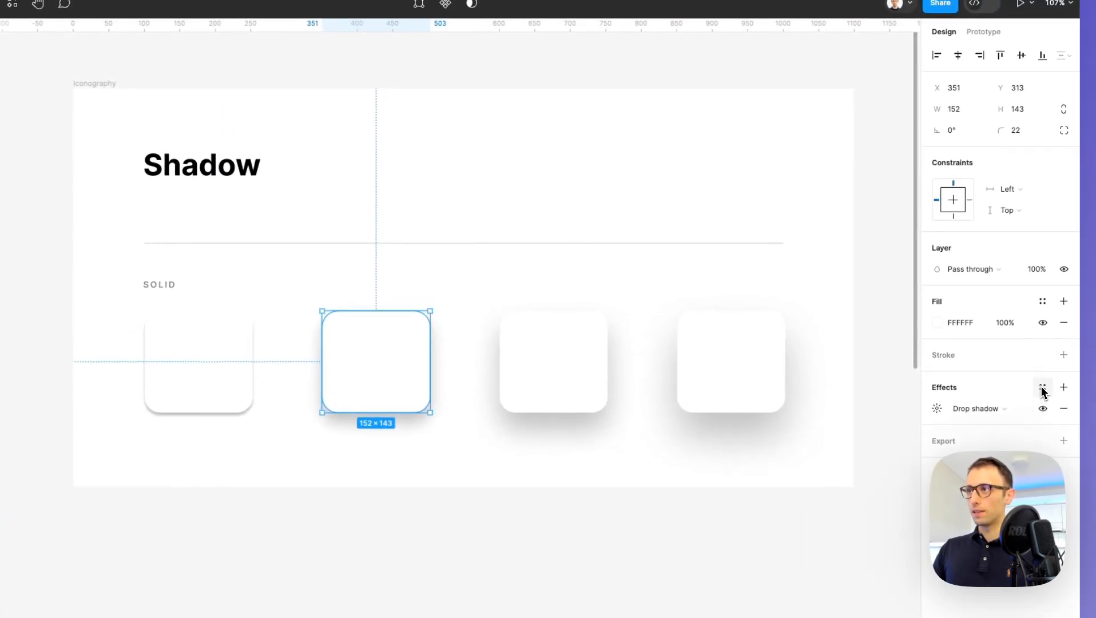
click(1041, 387)
click(1058, 410)
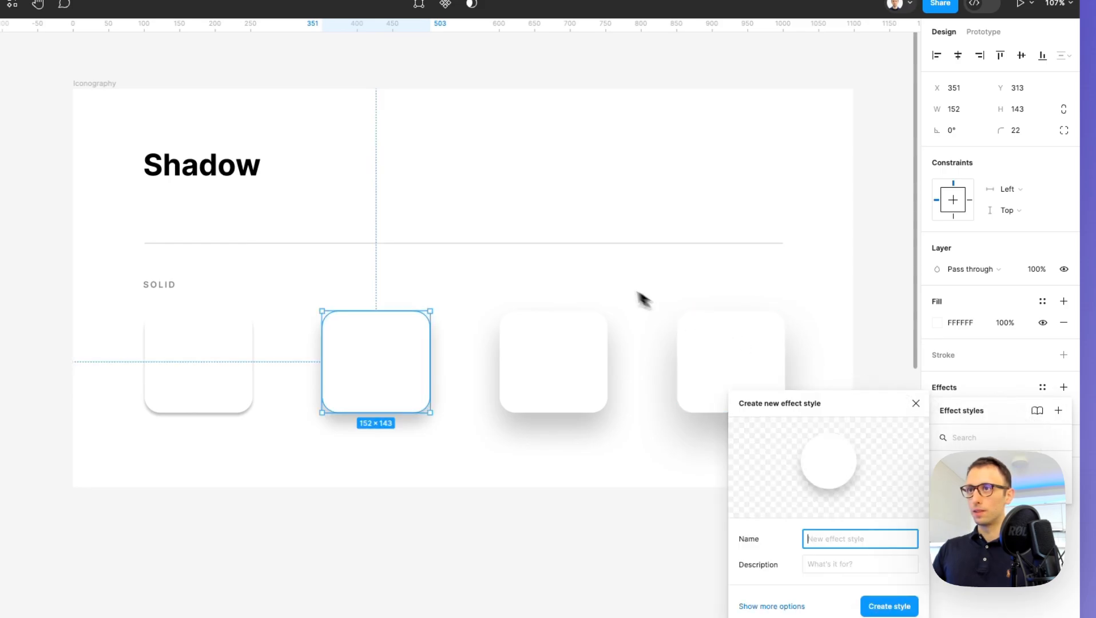
drag(876, 406, 677, 172)
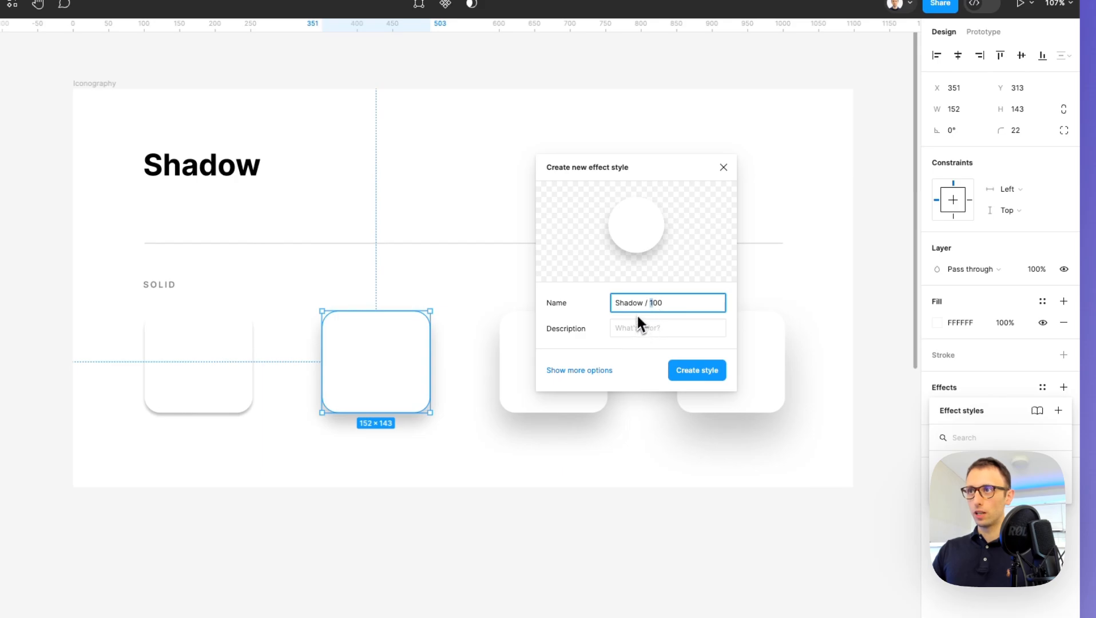
text(2)
click(697, 370)
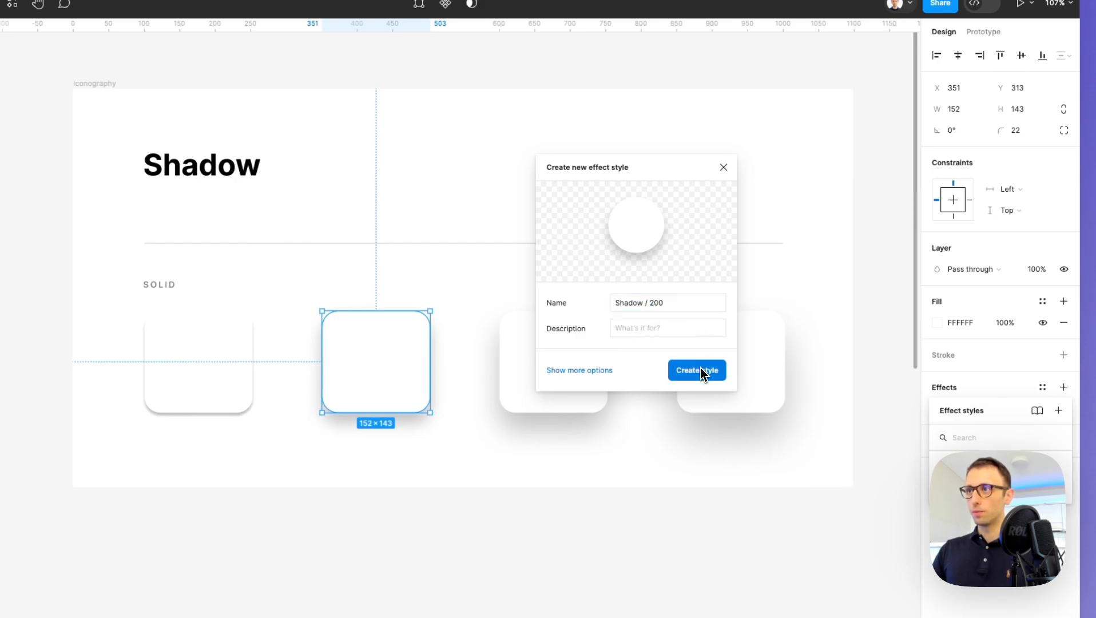
- Create an effect style named "Shadow / 300" from the third rectangle's drop shadow
click(601, 377)
click(1041, 386)
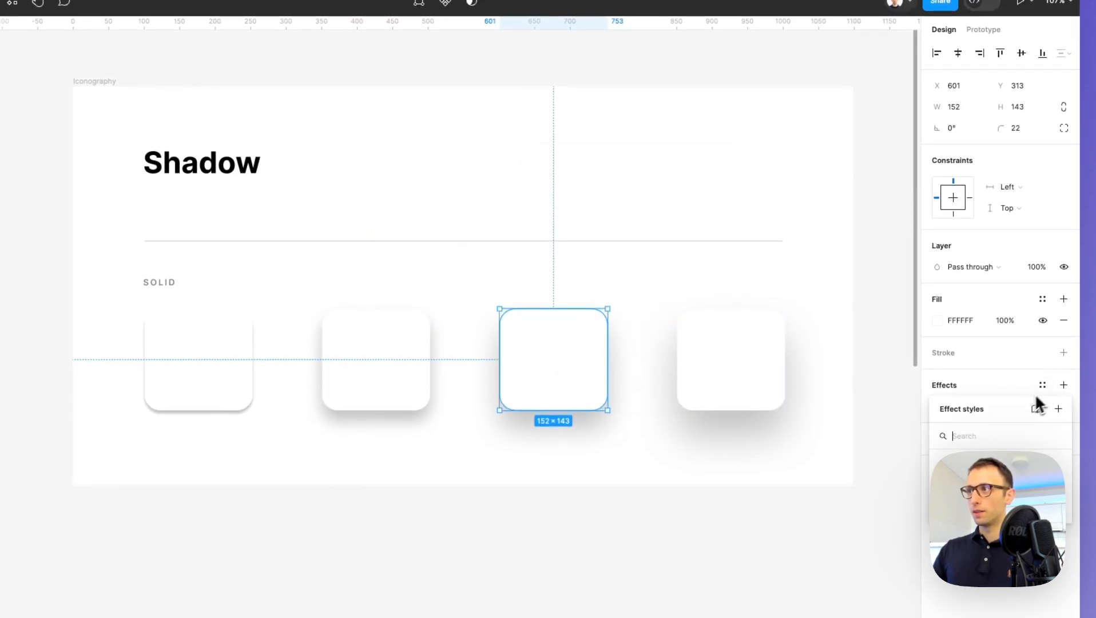
drag(805, 324, 564, 210)
click(615, 210)
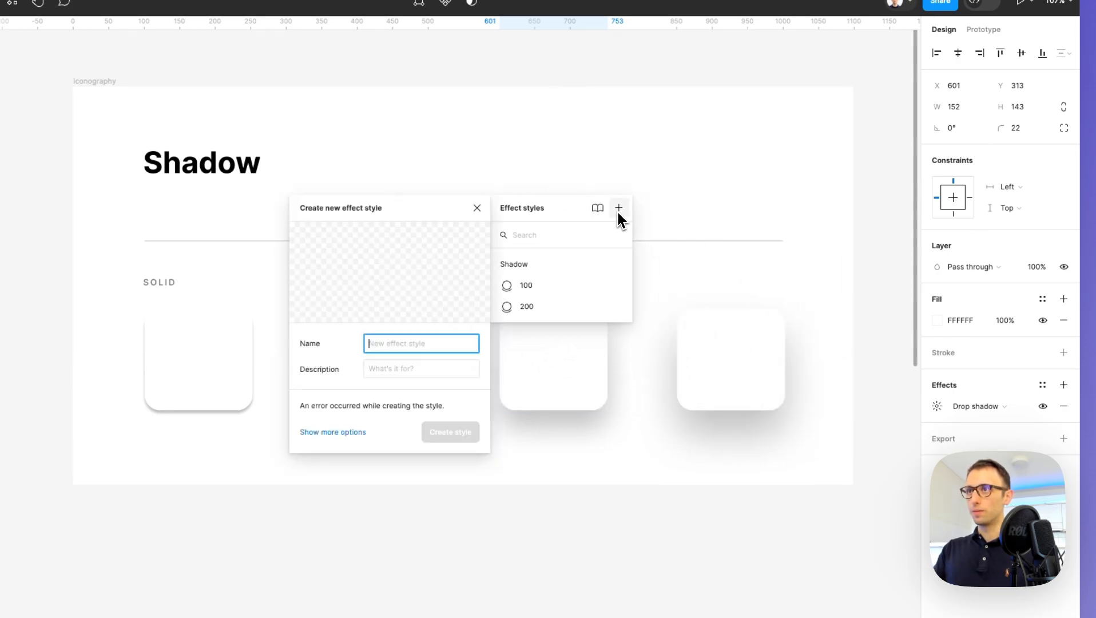
text(Shadow / 100)
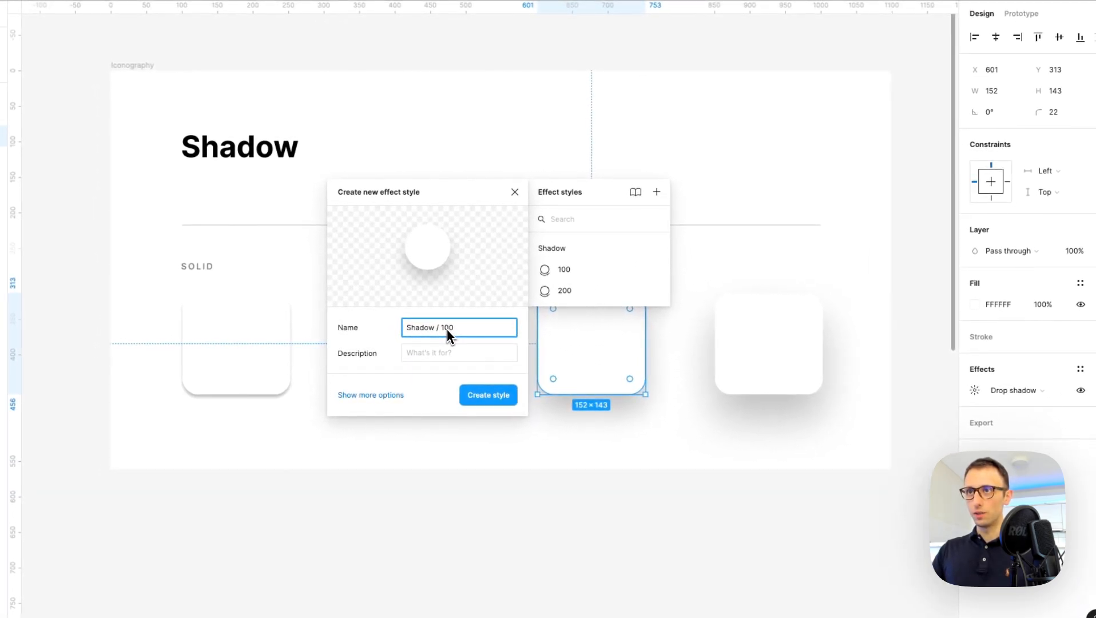
double_click(442, 329)
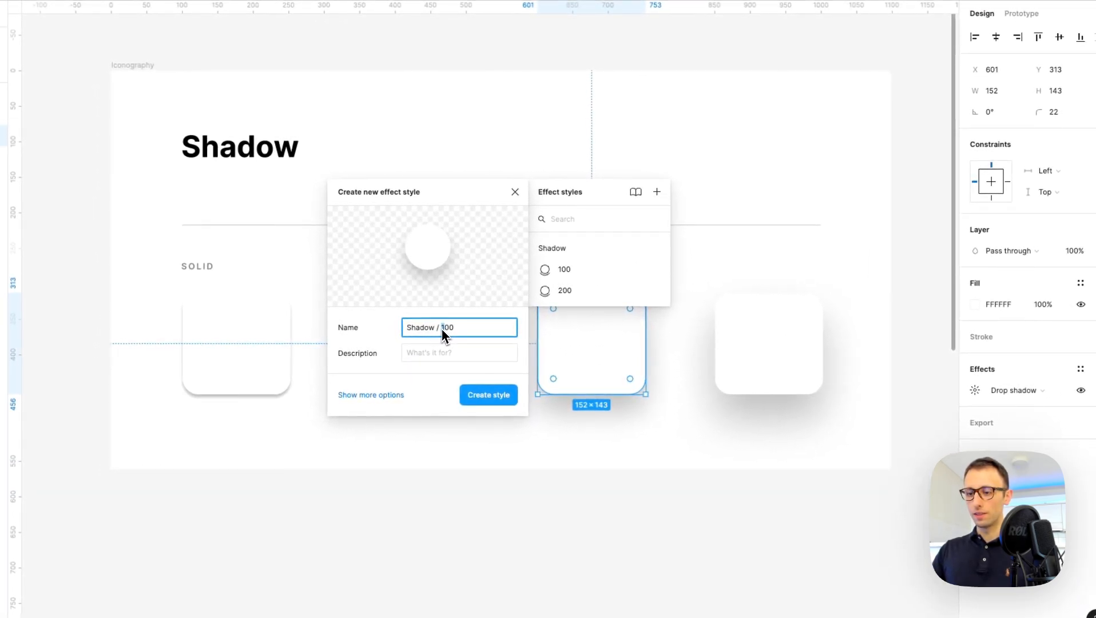
text(300)
click(486, 394)
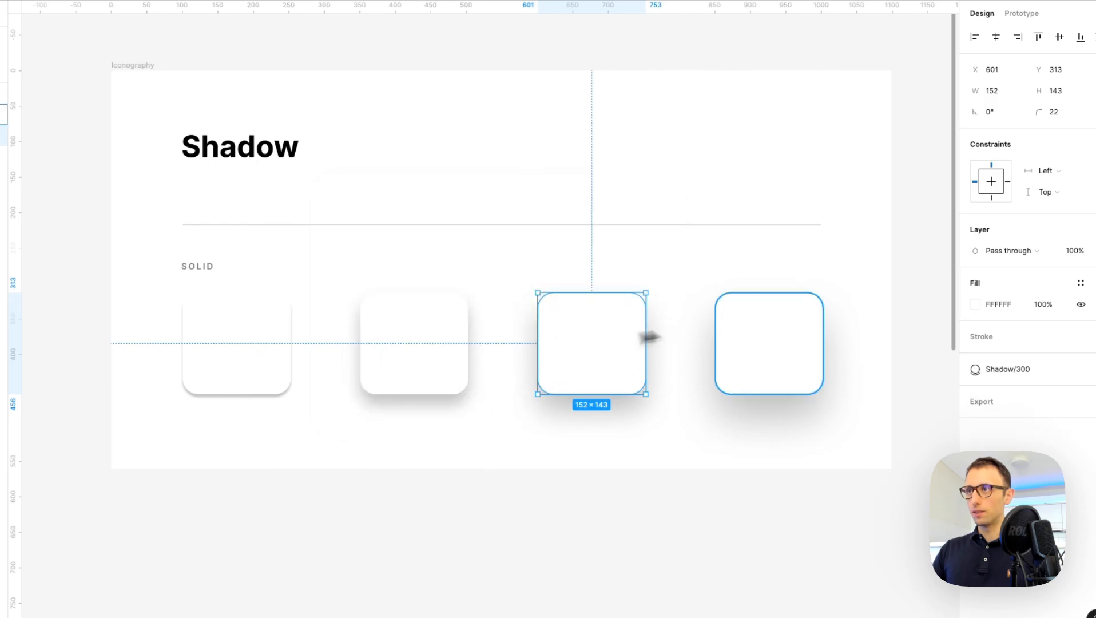
- Create an effect style named "Shadow / 400" from the fourth rectangle's drop shadow and deselect the rectangle
click(807, 318)
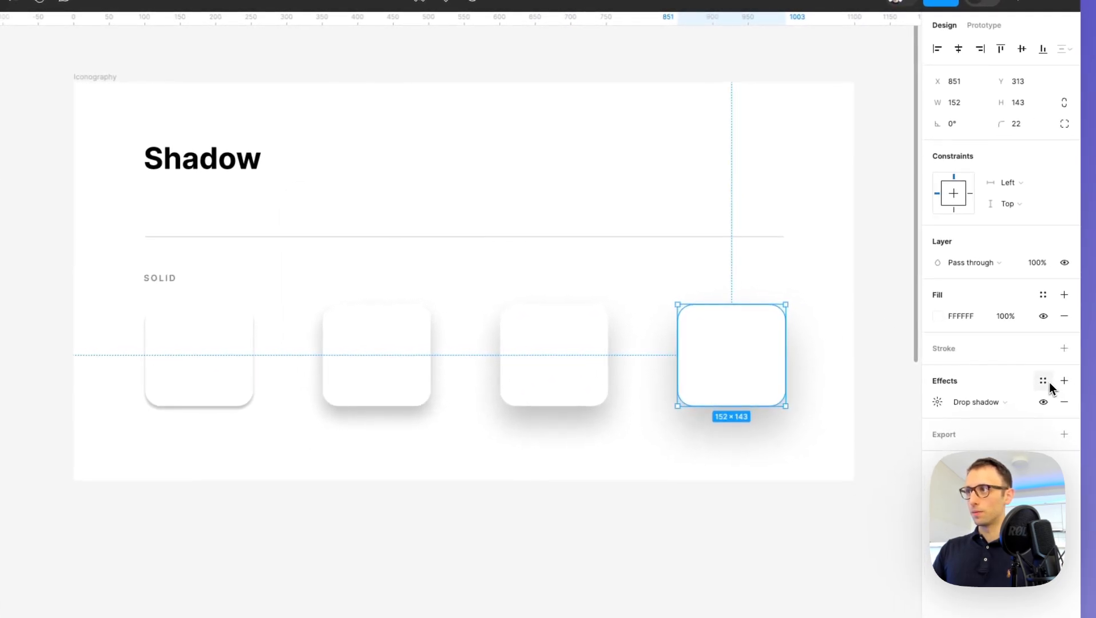
click(1047, 382)
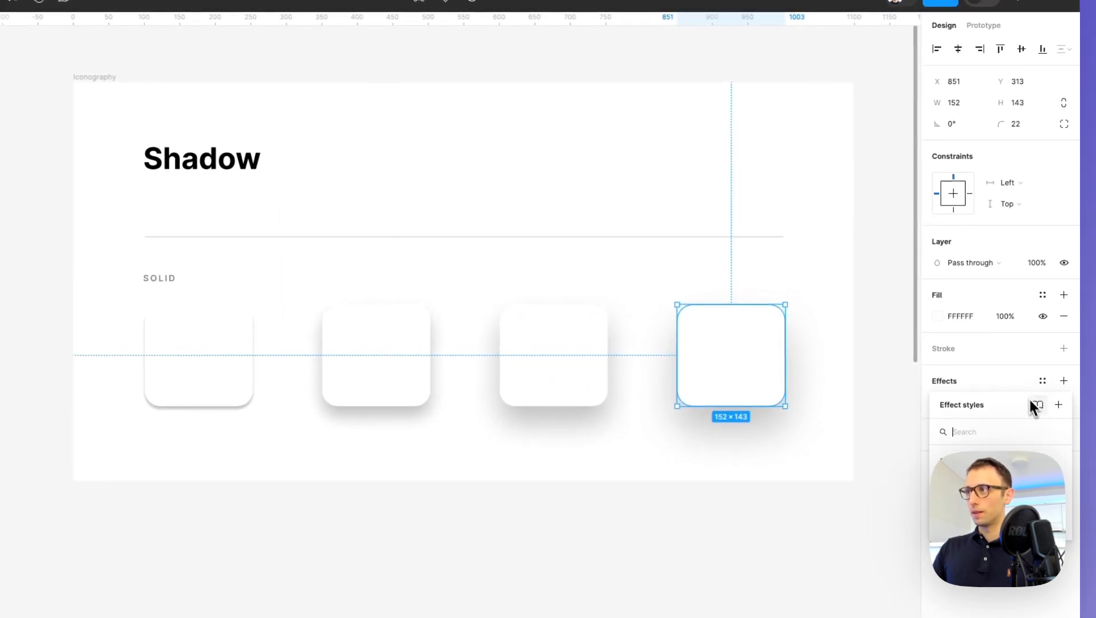
click(1057, 406)
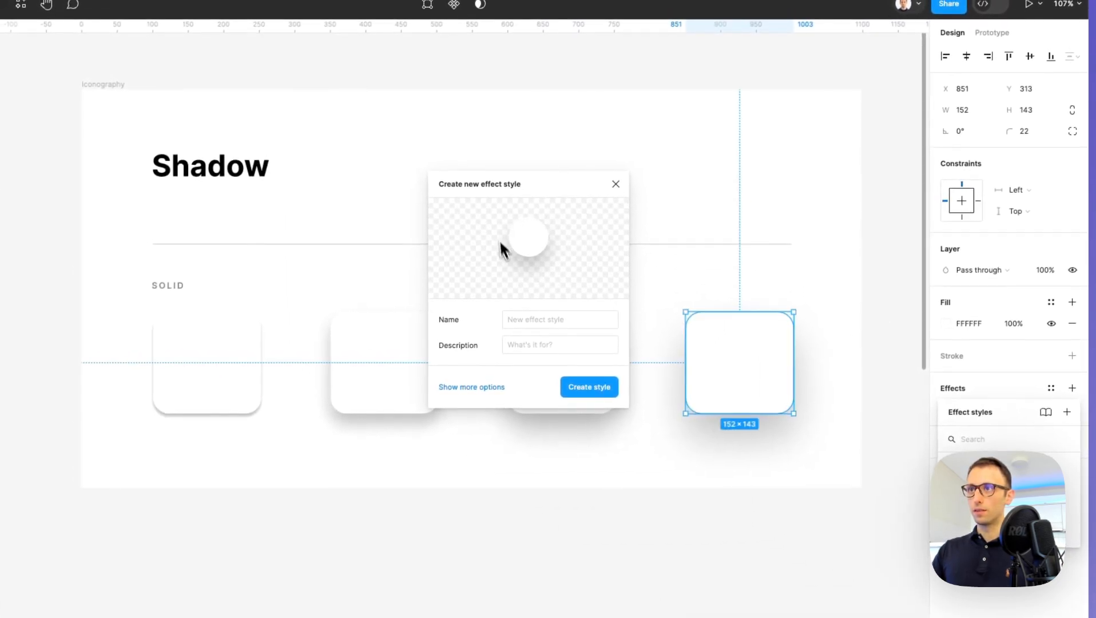
click(545, 326)
text(Shadow / 100)
click(546, 319)
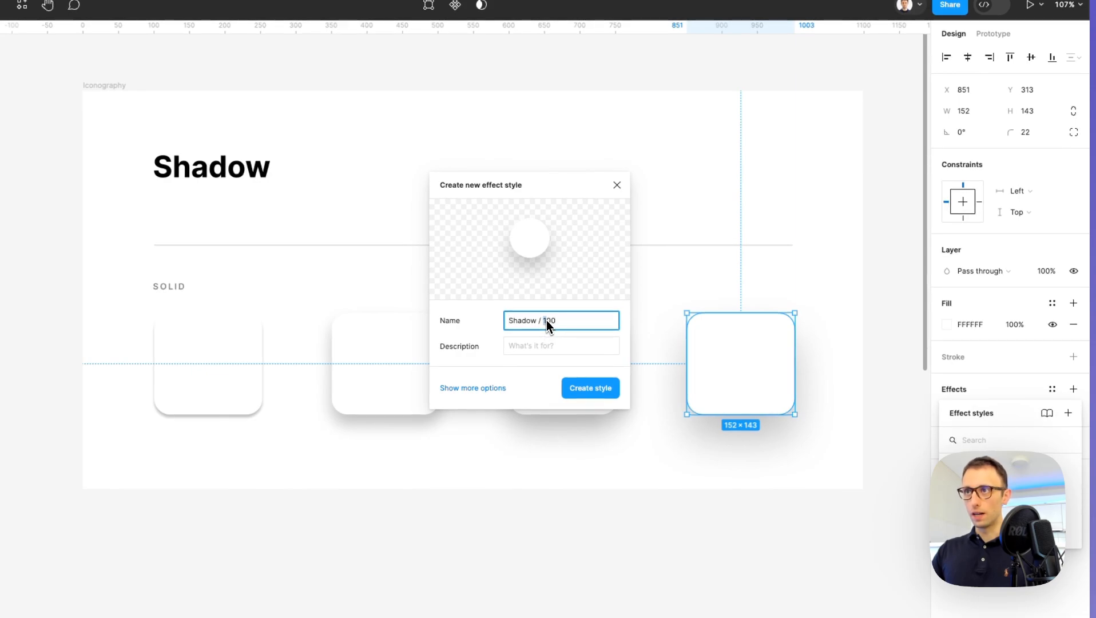
key(BackSpace)
text(4)
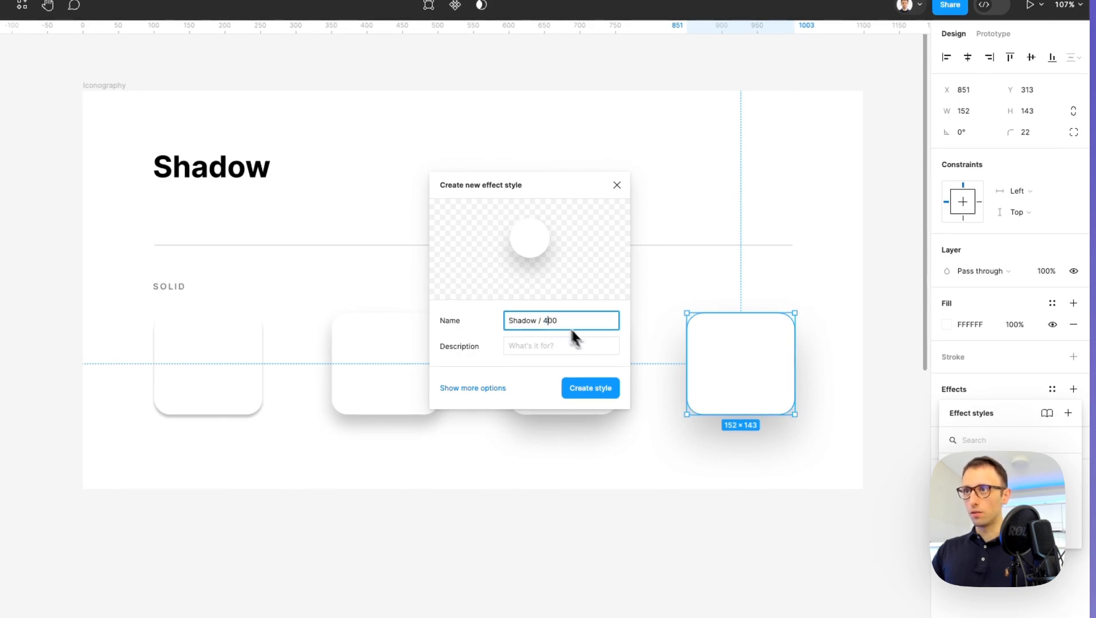
click(593, 389)
click(587, 303)
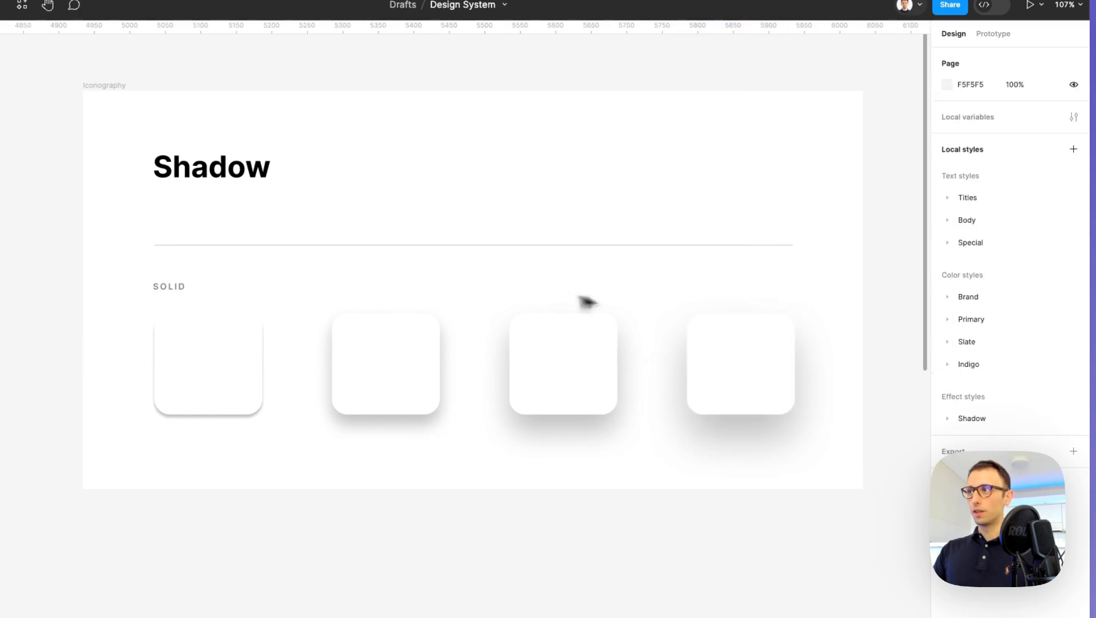
- From the fourth rectangle's effect styles, open the Shadow 100 style for editing and bring up its drop shadow settings
click(729, 365)
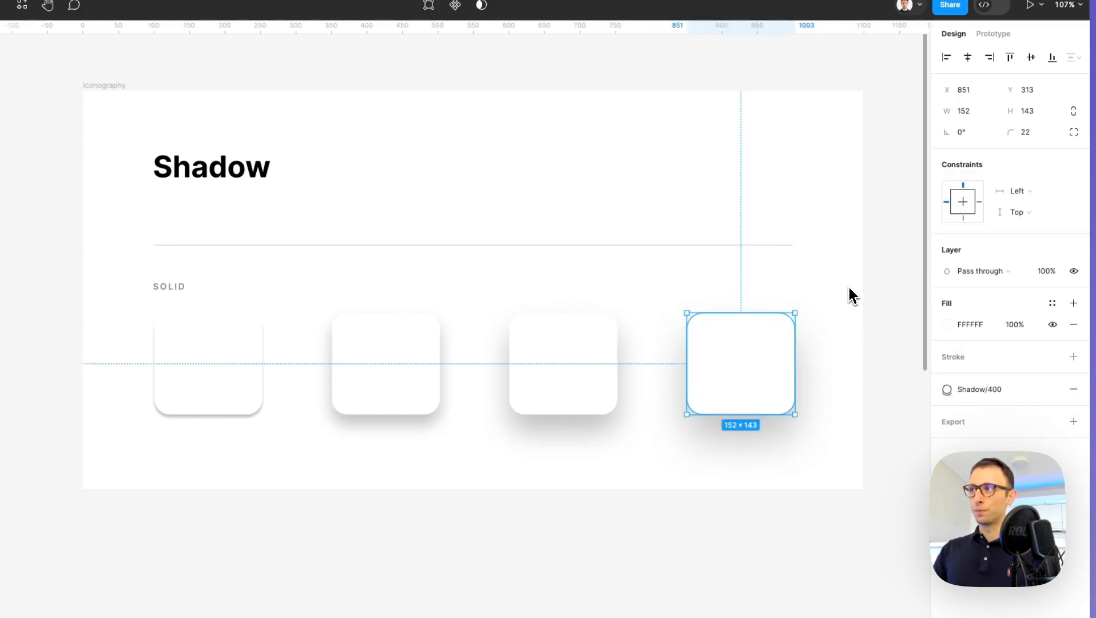
click(964, 389)
drag(998, 414, 370, 176)
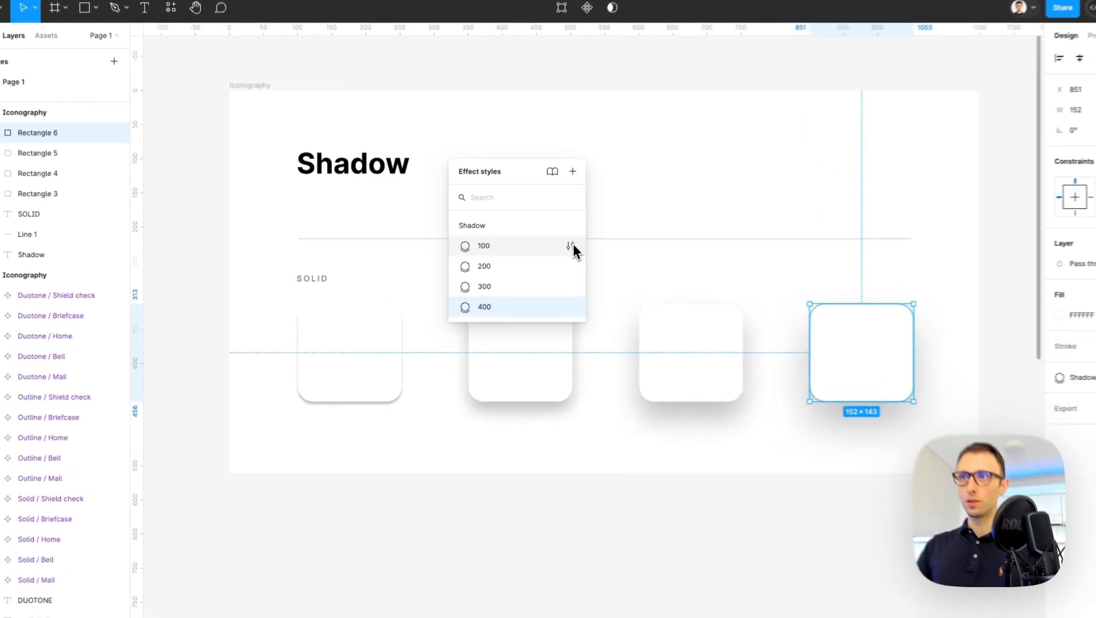
click(535, 259)
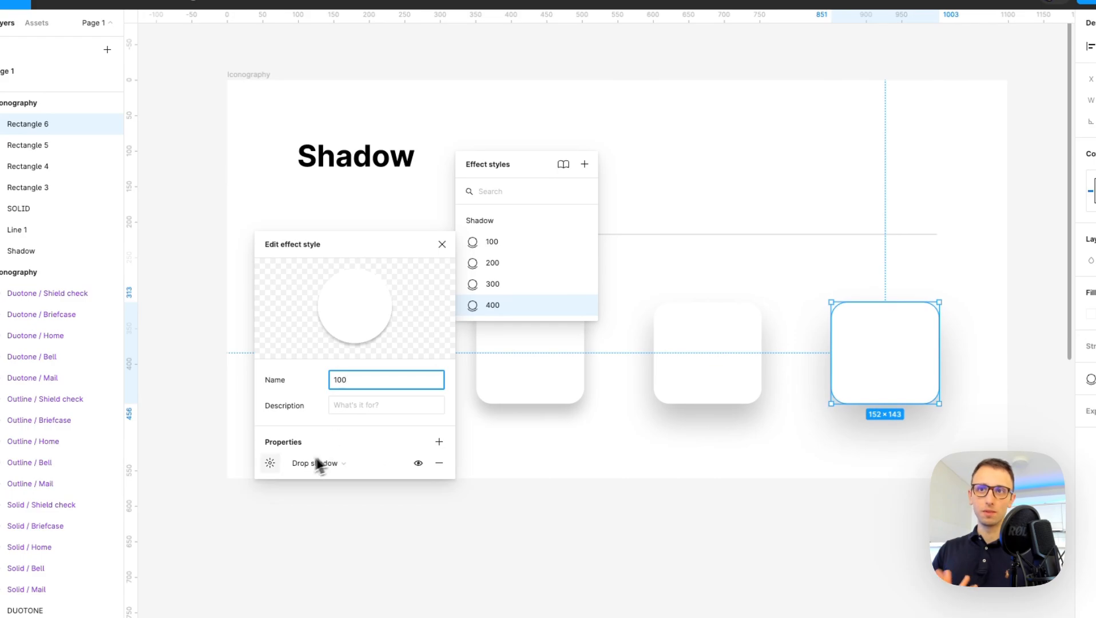
click(270, 464)
drag(191, 478, 512, 436)
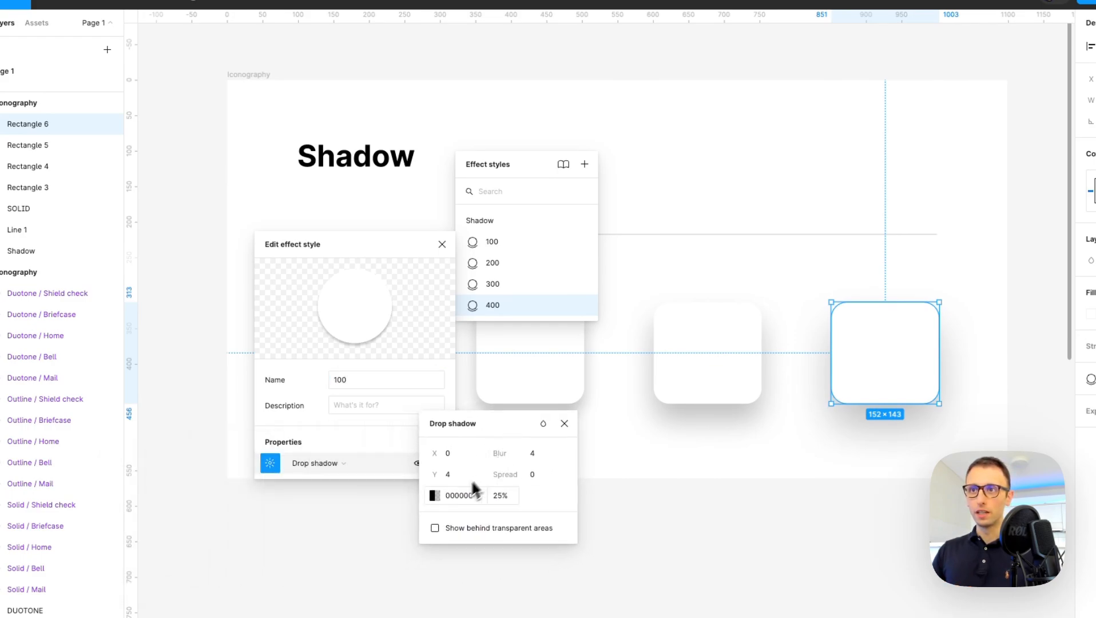
- Change the Shadow 100 style's drop shadow colour to red FF0000 at 100% opacity
drag(400, 246, 722, 146)
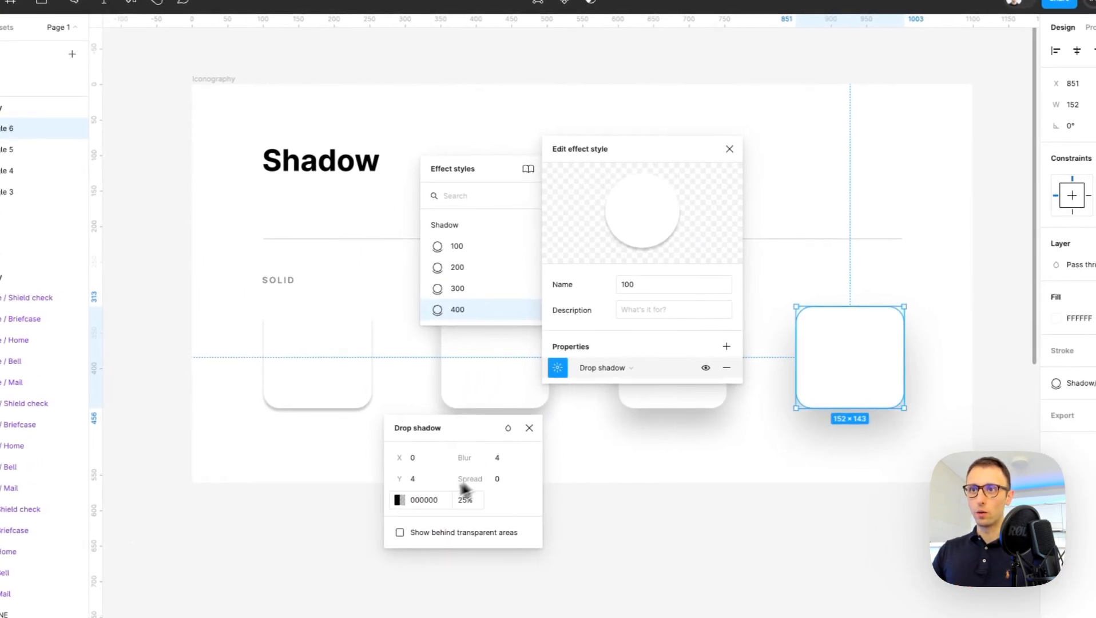
click(435, 496)
drag(366, 389, 475, 274)
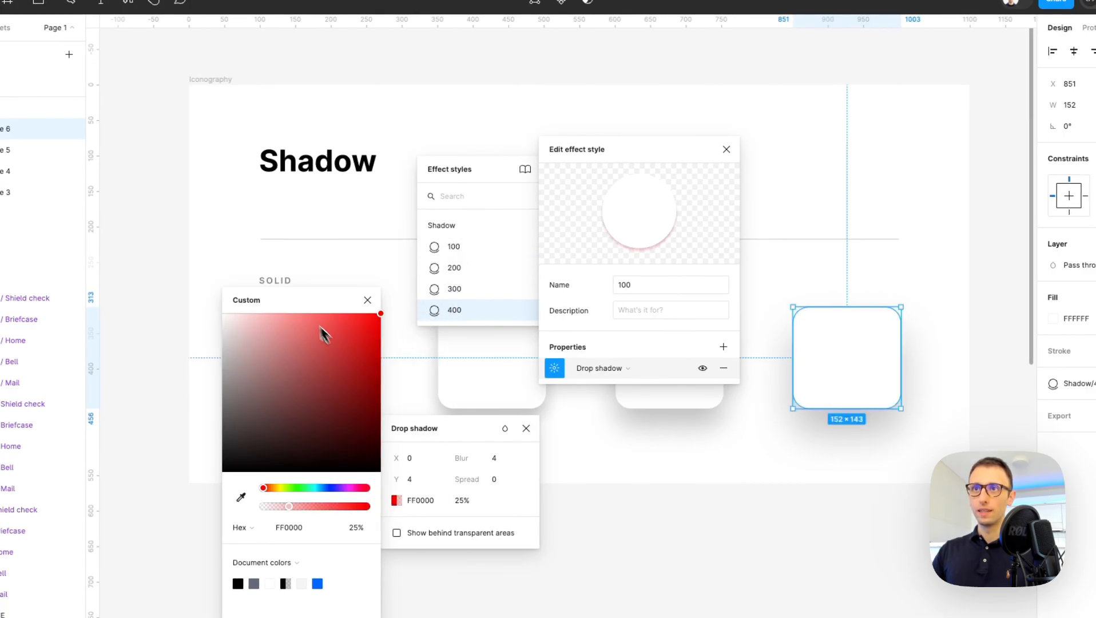
drag(303, 300, 584, 270)
drag(588, 475, 655, 474)
click(650, 269)
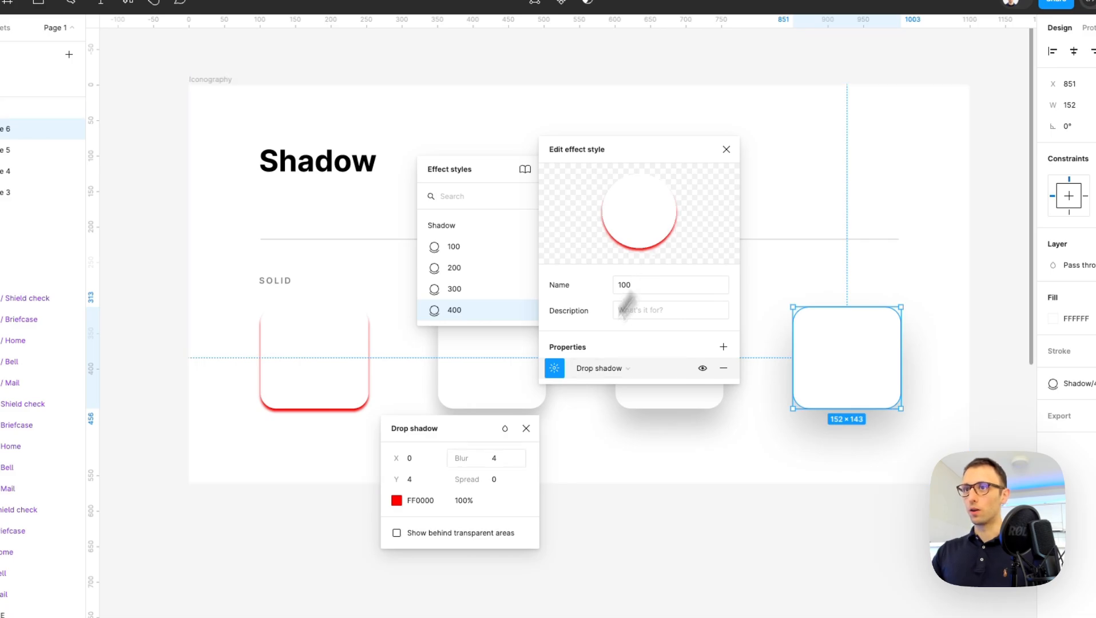
- Close the Shadow 100 style editor, undo the red colour change, and deselect the rectangle
click(525, 428)
click(726, 150)
key(ctrl+z)
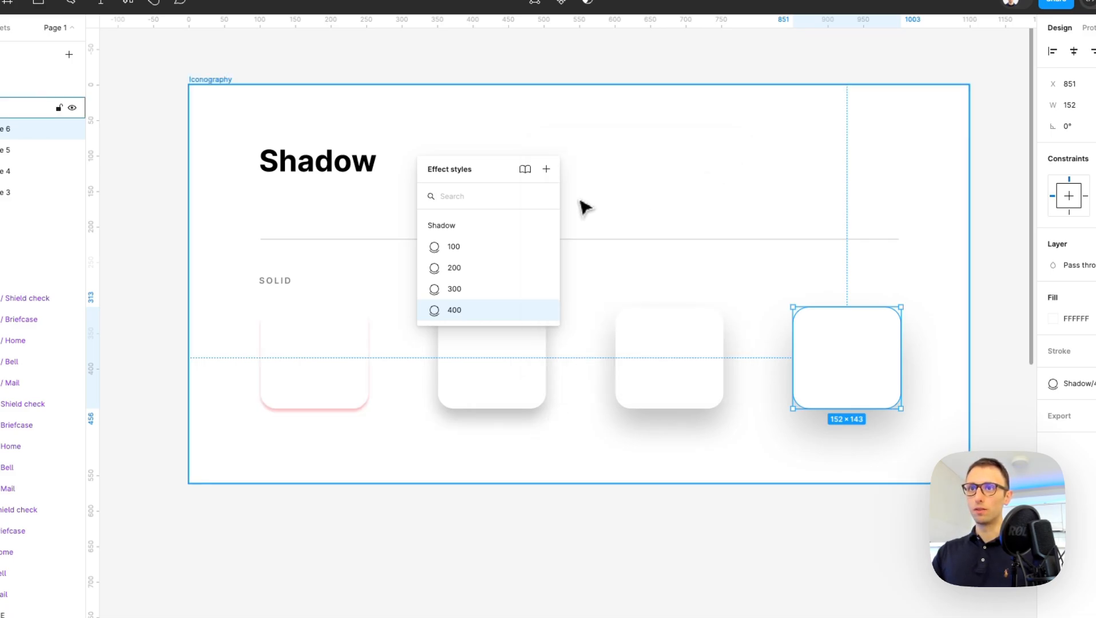
click(627, 183)
- Draw a rectangle about 403 × 306 on the empty canvas below the Shadow frame and apply the Shadow 300 effect style
scroll(628, 189, down, 3)
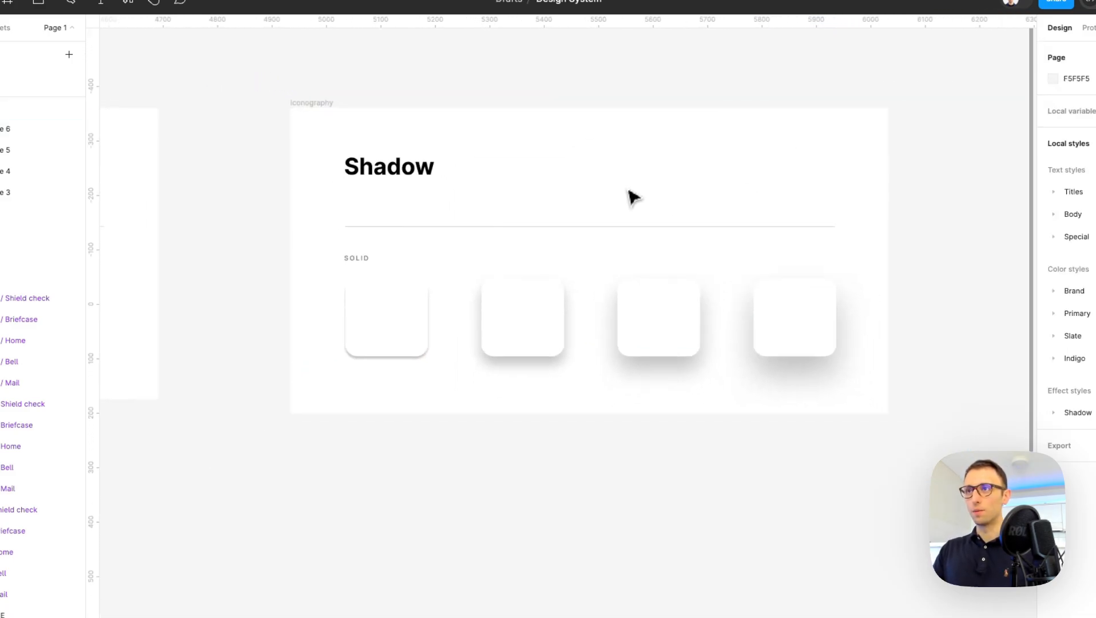
scroll(631, 195, down, 3)
key(r)
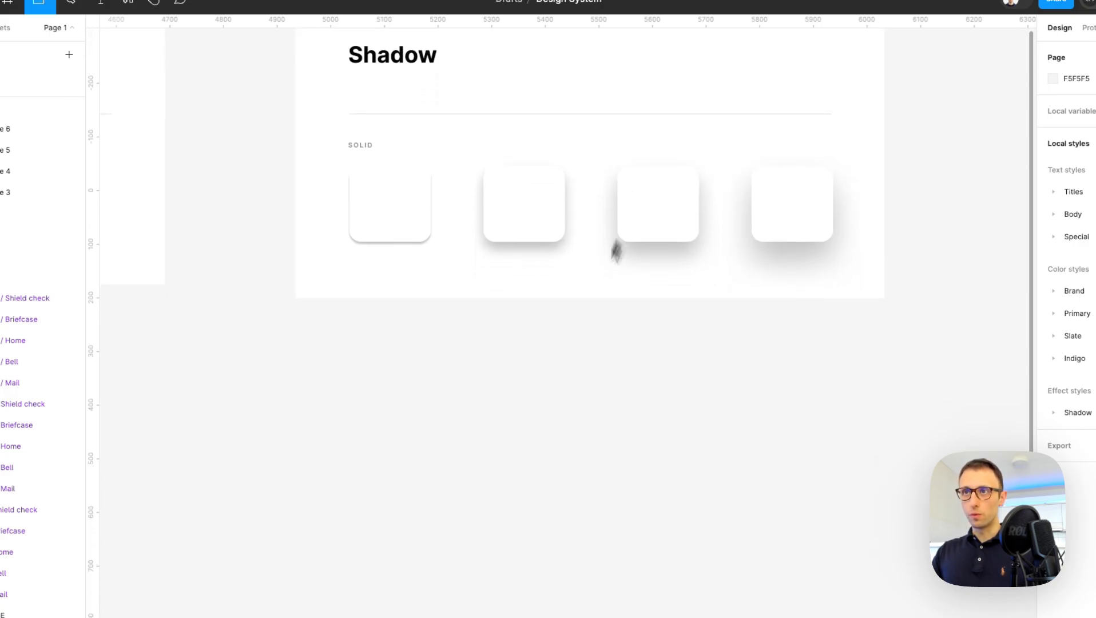
scroll(514, 309, down, 3)
scroll(452, 360, down, 3)
drag(360, 222, 576, 386)
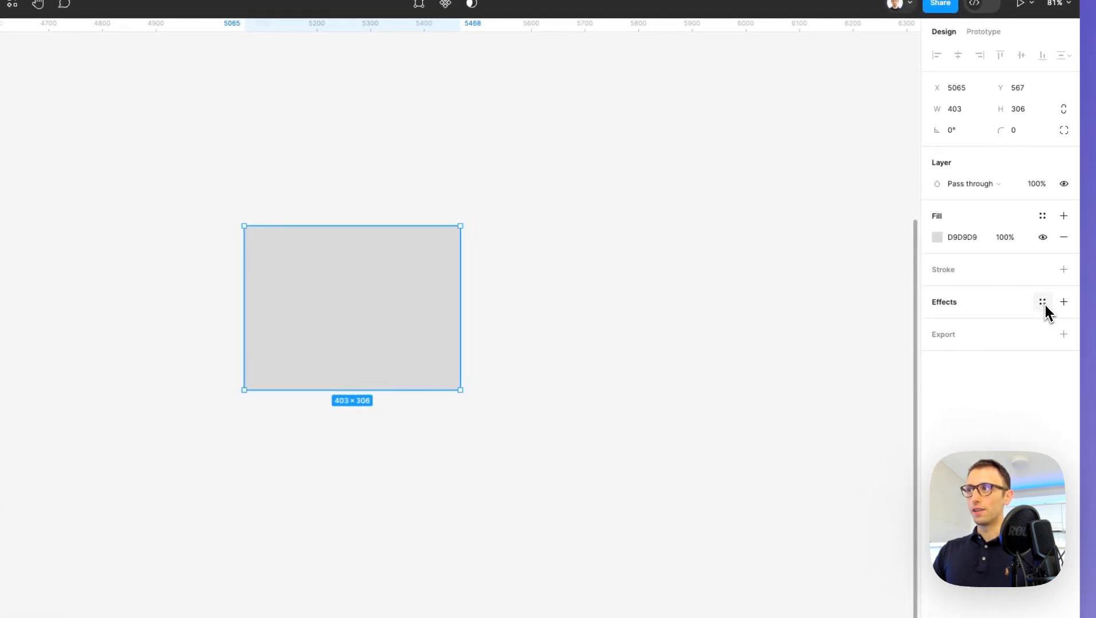
click(1043, 302)
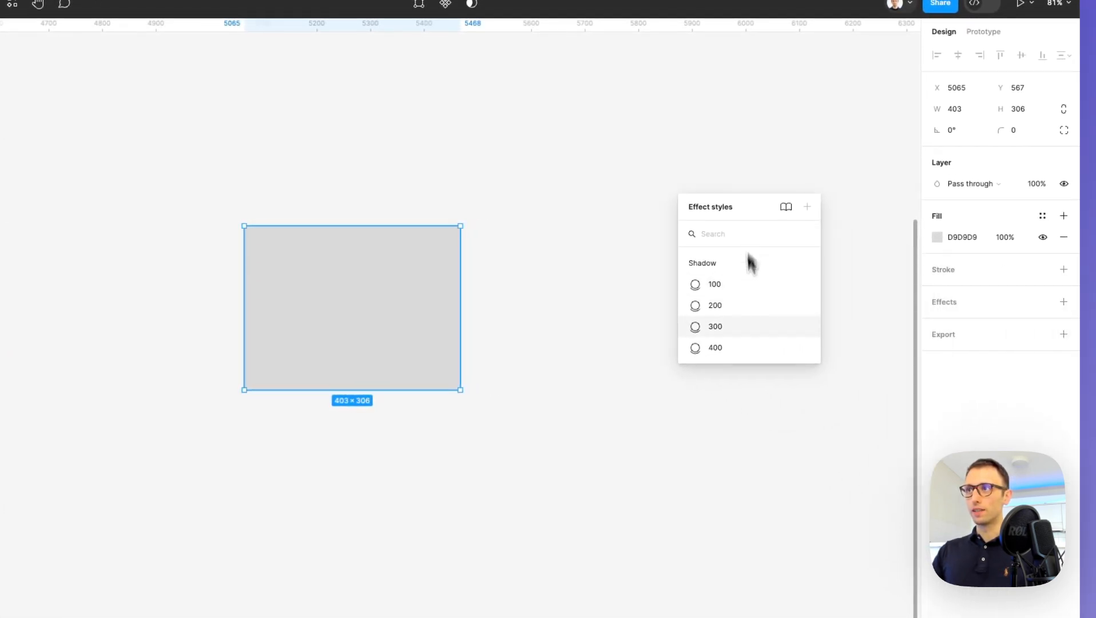
click(726, 326)
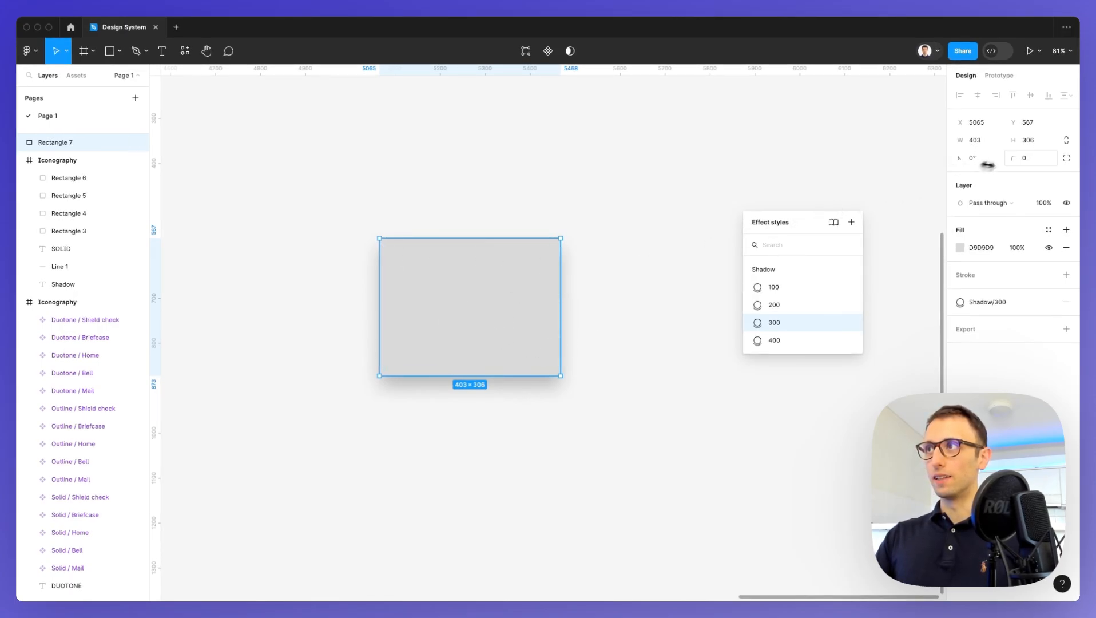
- Fill the new rectangle with the Brand Primary colour style
mouse_move(1011, 161)
mouse_down()
mouse_move(1047, 162)
mouse_move(188, 155)
mouse_move(1010, 162)
mouse_up()
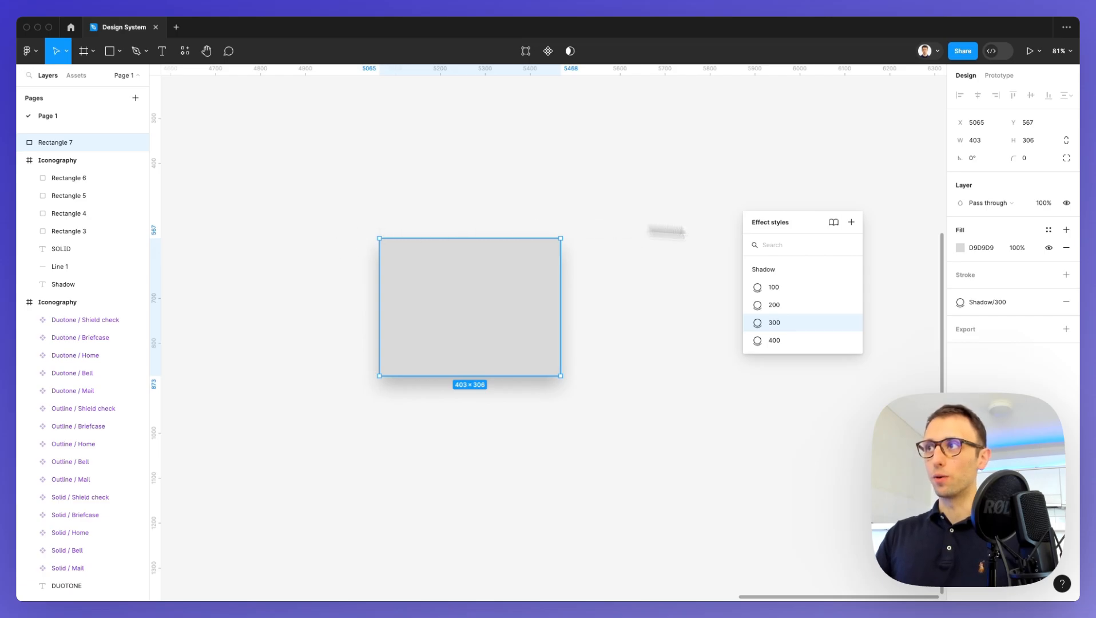
click(1048, 229)
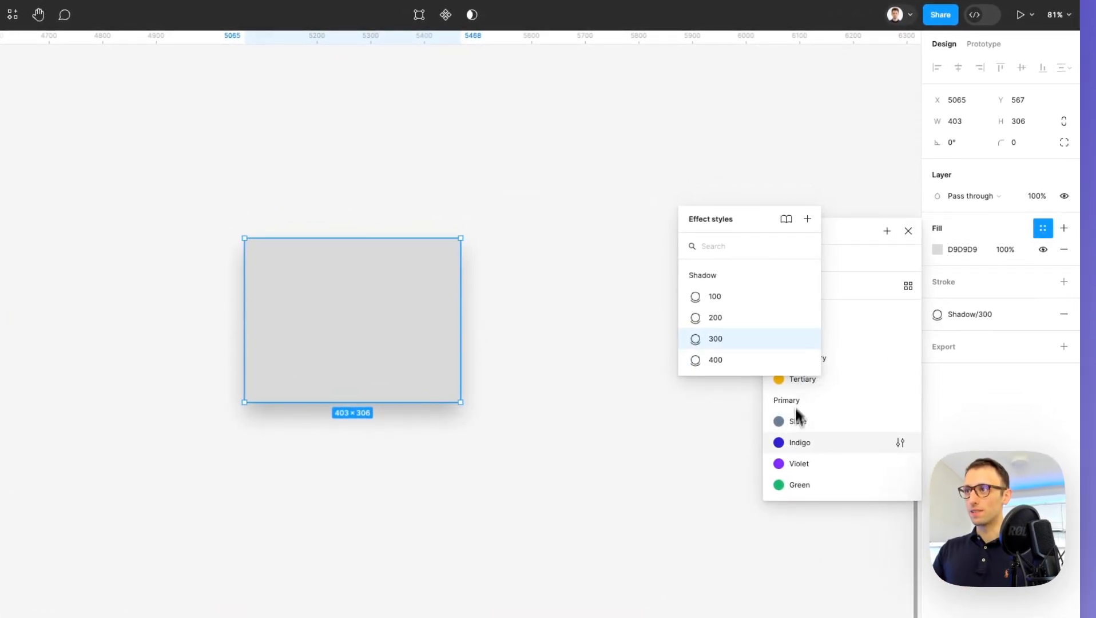
drag(781, 232, 639, 130)
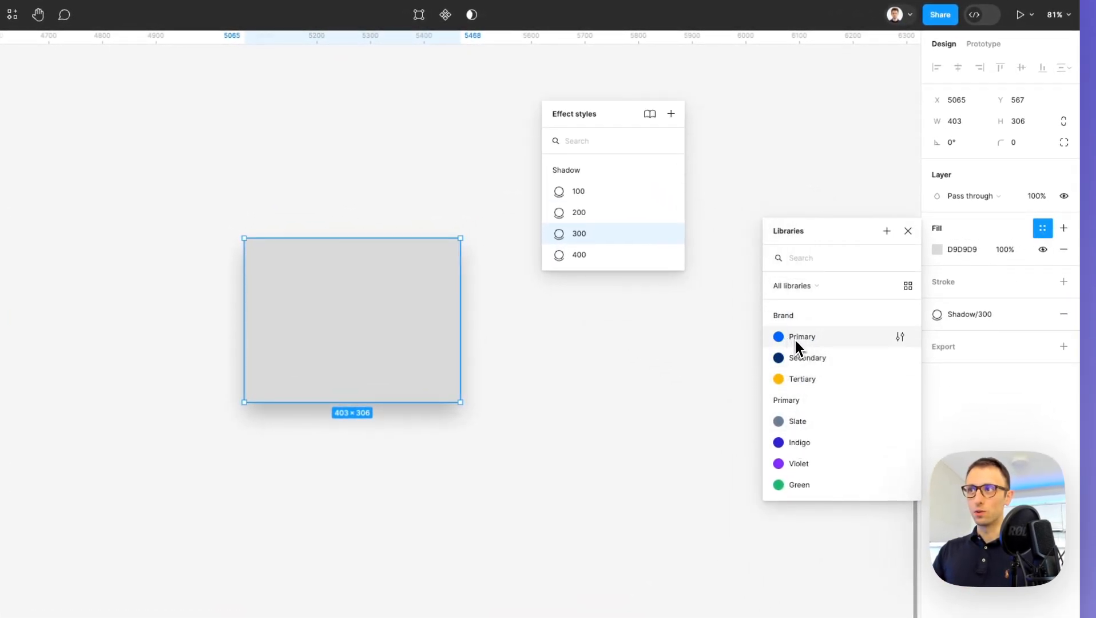
click(796, 342)
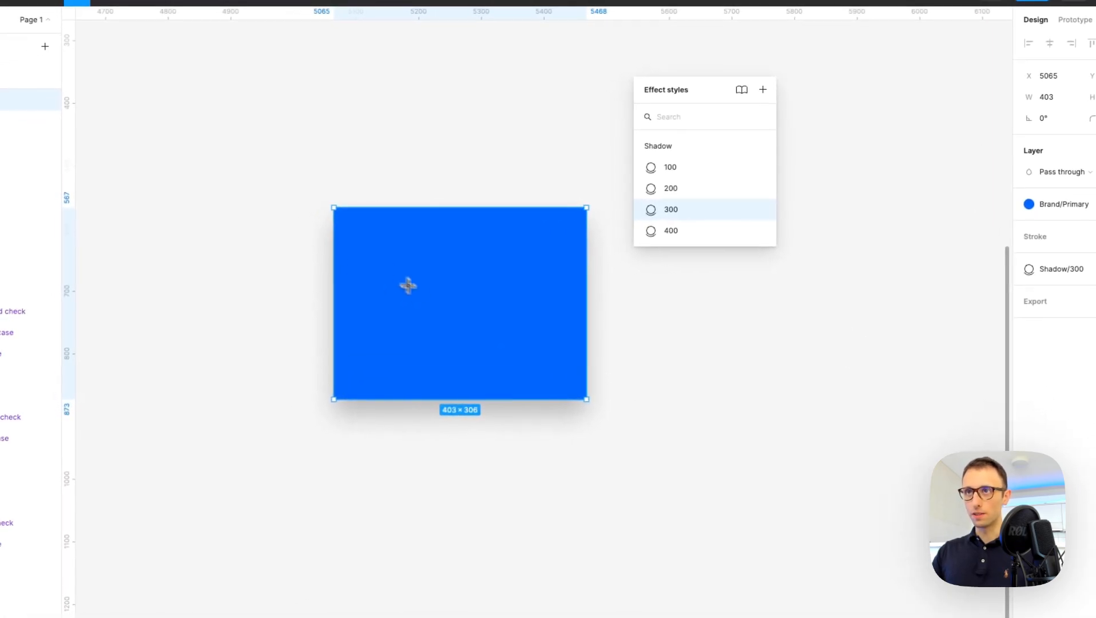
- Add a text layer reading "Text" on the blue rectangle and deselect it
click(394, 298)
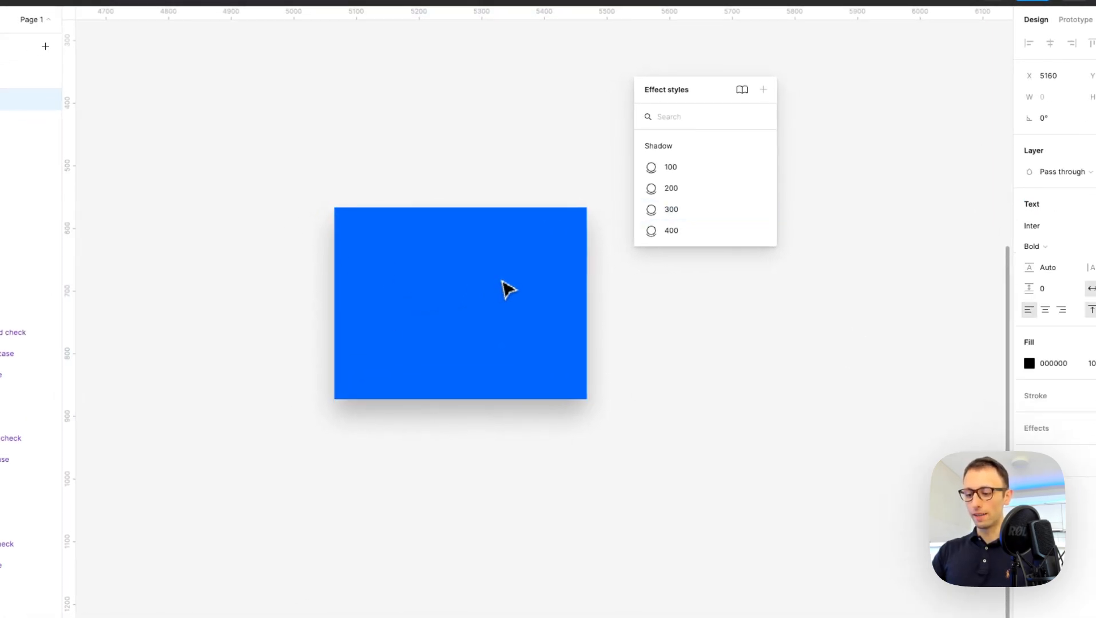
key(Escape)
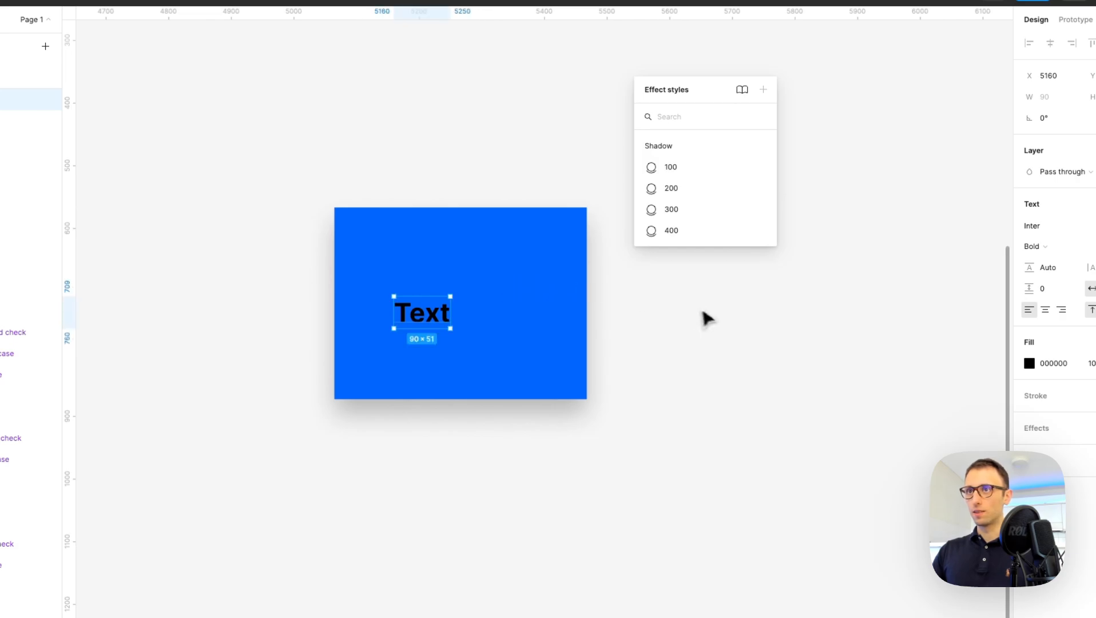
click(386, 215)
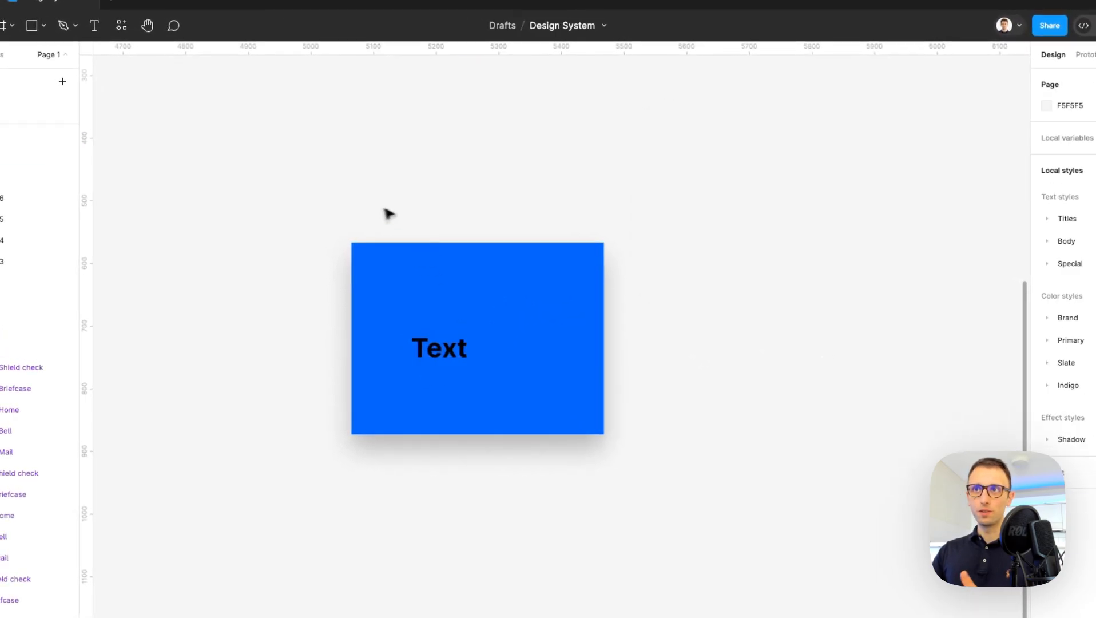
- Delete the blue rectangle together with its text layer
drag(323, 211, 613, 424)
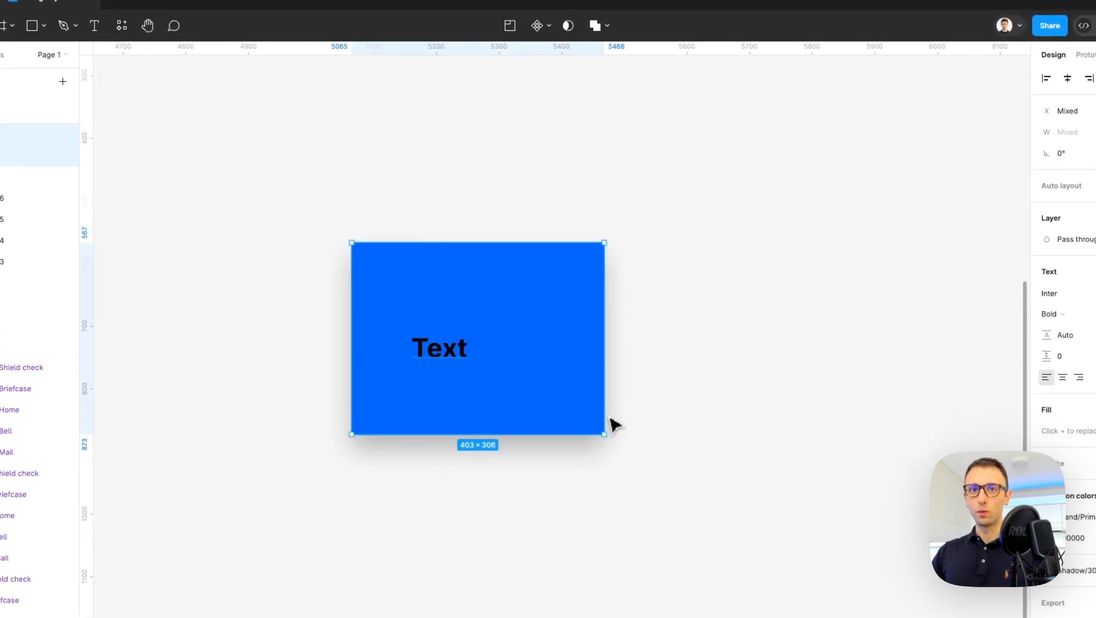
key(Delete)
- Rename the frame holding the four shadow rectangles from Iconography to "Shadow"
scroll(473, 295, up, 10)
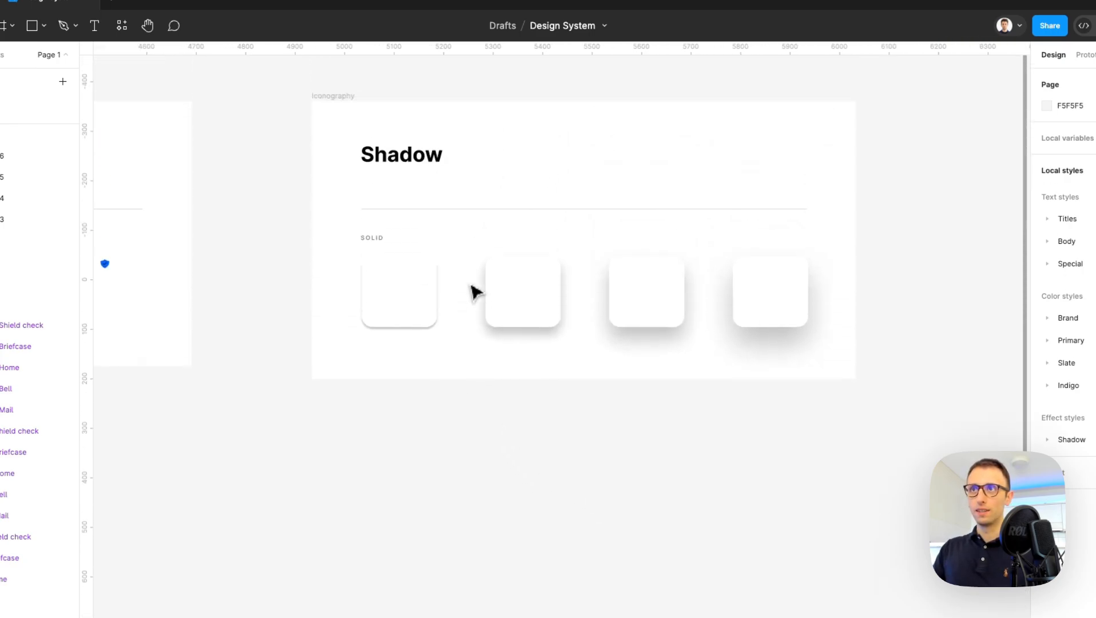
scroll(474, 293, up, 2)
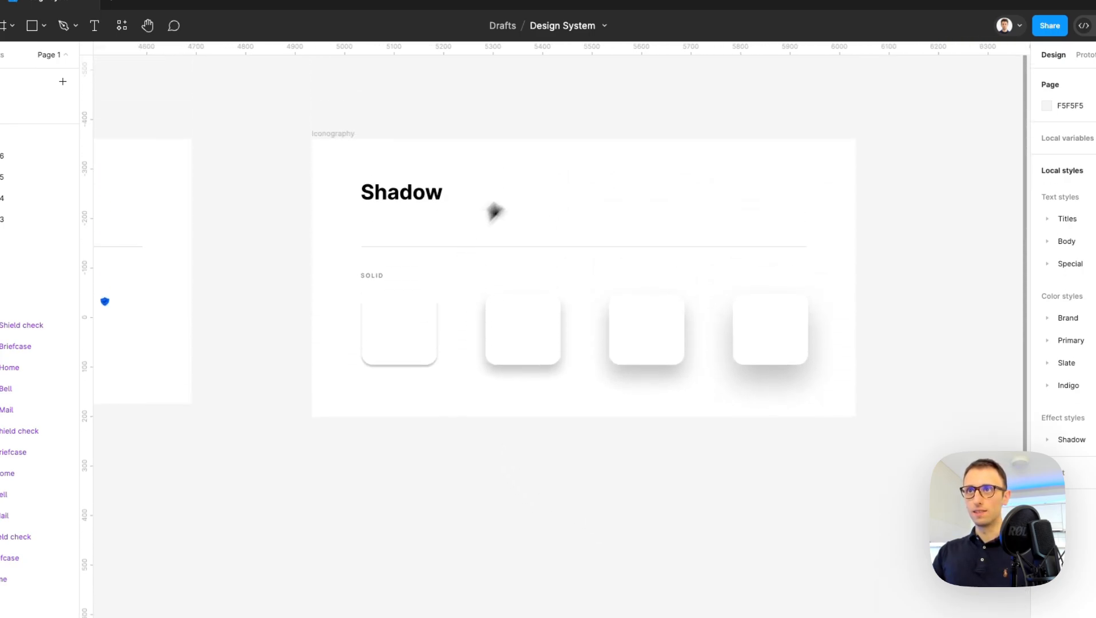
click(327, 131)
double_click(410, 198)
click(331, 139)
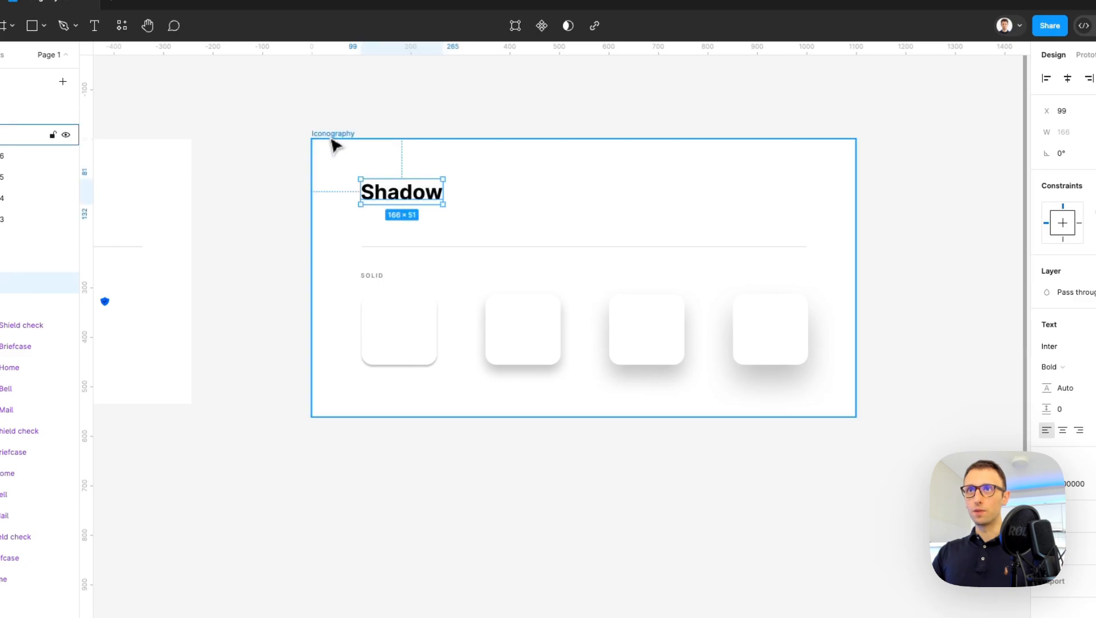
double_click(327, 133)
click(398, 111)
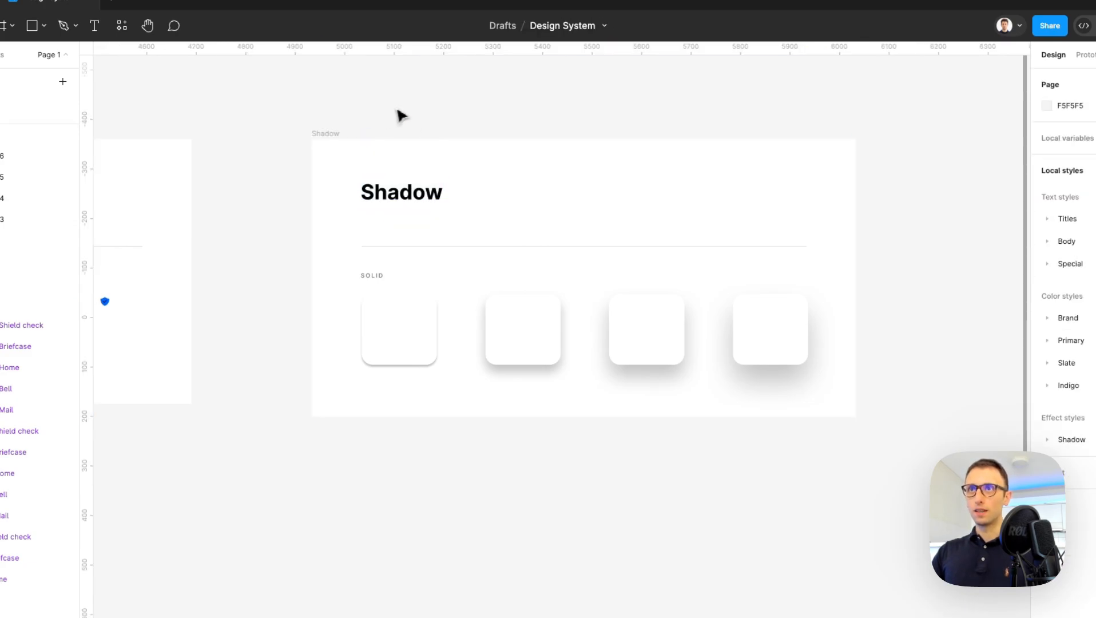
- Duplicate the Shadow frame to its right and deselect the copy
scroll(338, 159, down, 5)
click(334, 143)
drag(338, 155, 749, 174)
scroll(746, 178, right, 10)
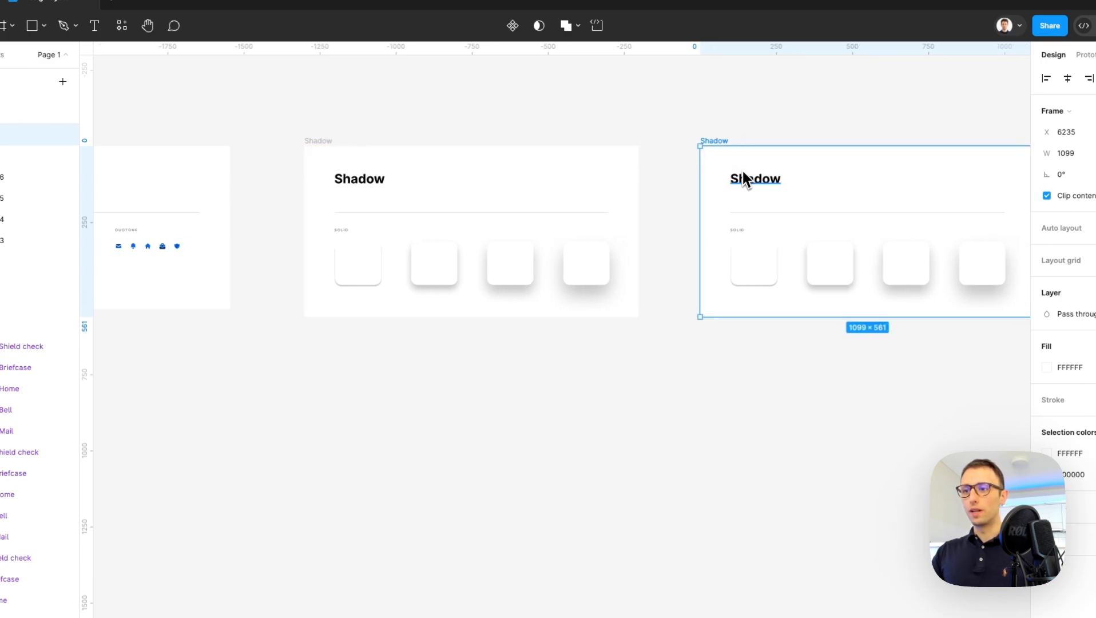
click(515, 119)
ctrl+scroll(516, 131, up, 3)
ctrl+scroll(515, 132, up, 1)
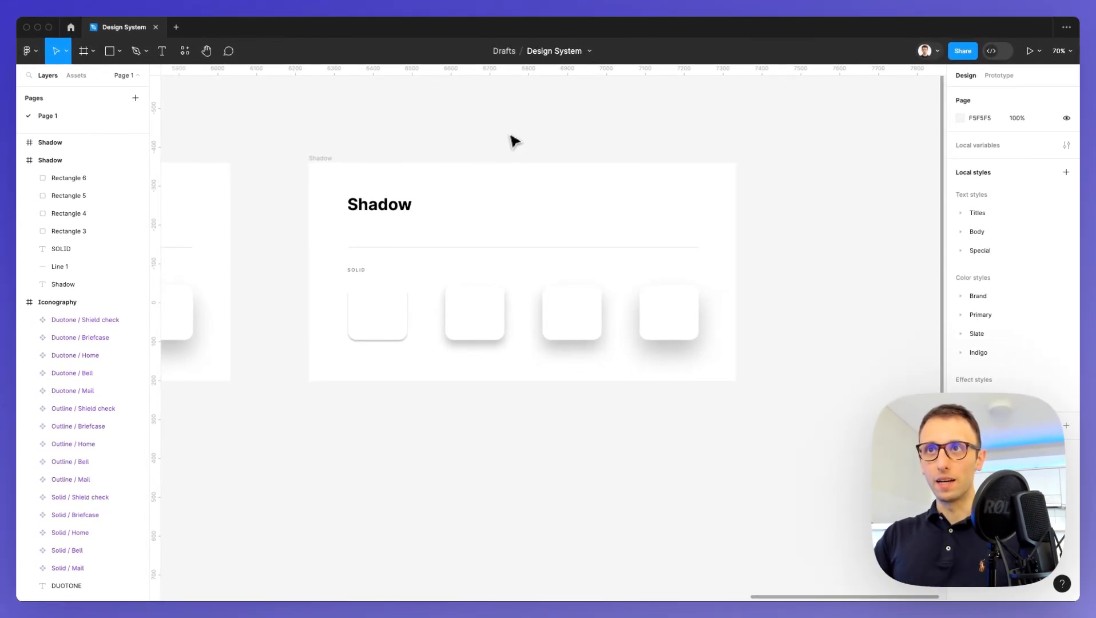
- Enlarge the duplicated Shadow frame in both directions and delete its SOLID label and four rectangles
click(320, 158)
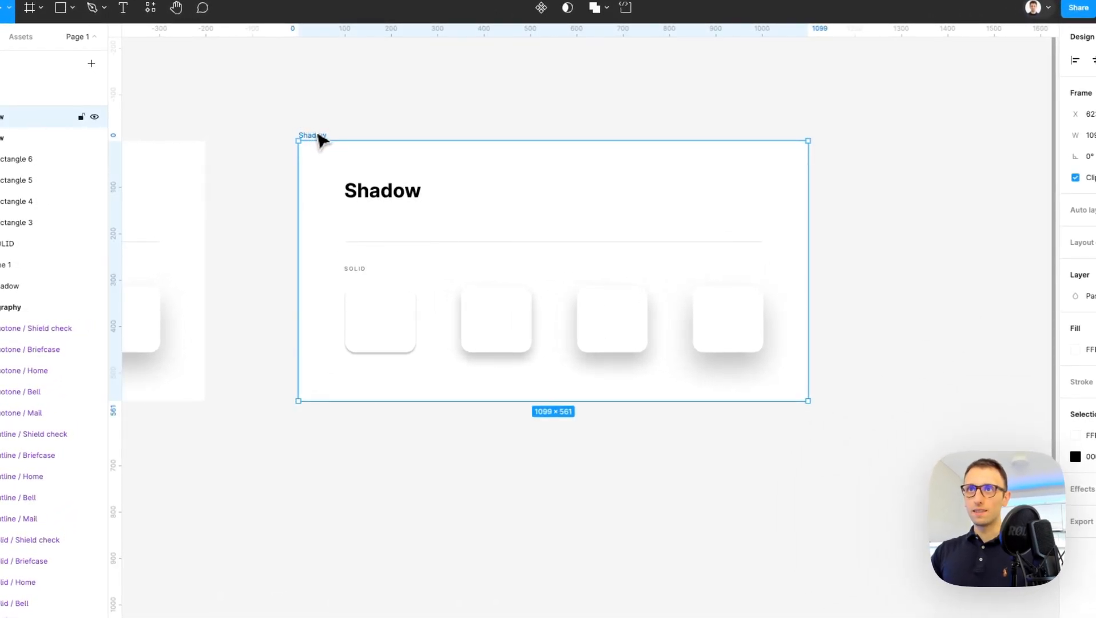
scroll(320, 139, down, 5)
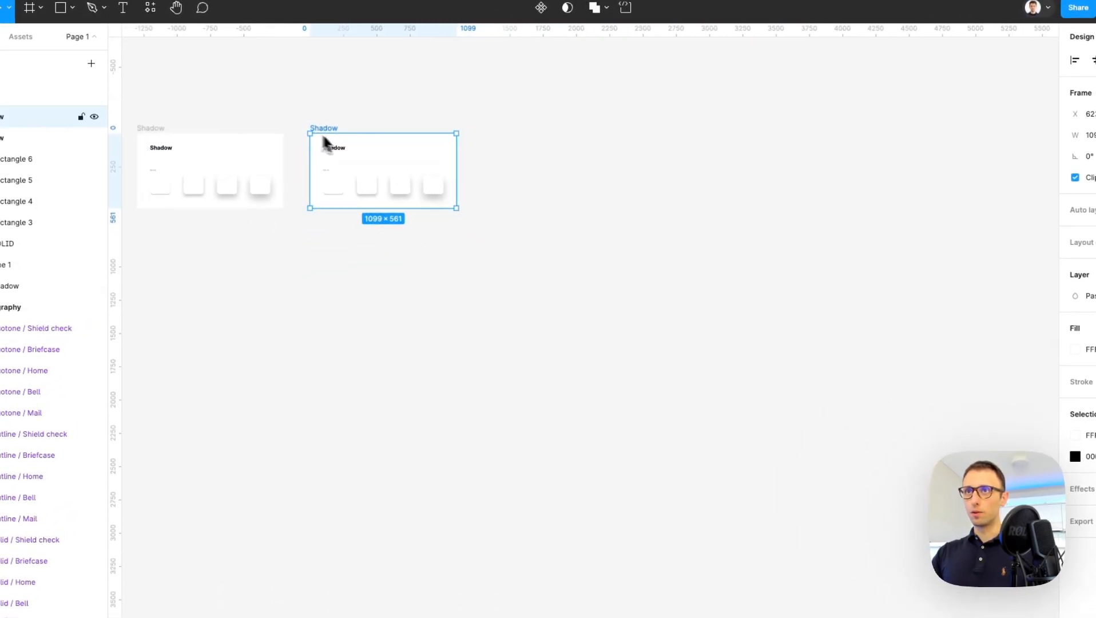
drag(455, 208, 684, 520)
click(676, 277)
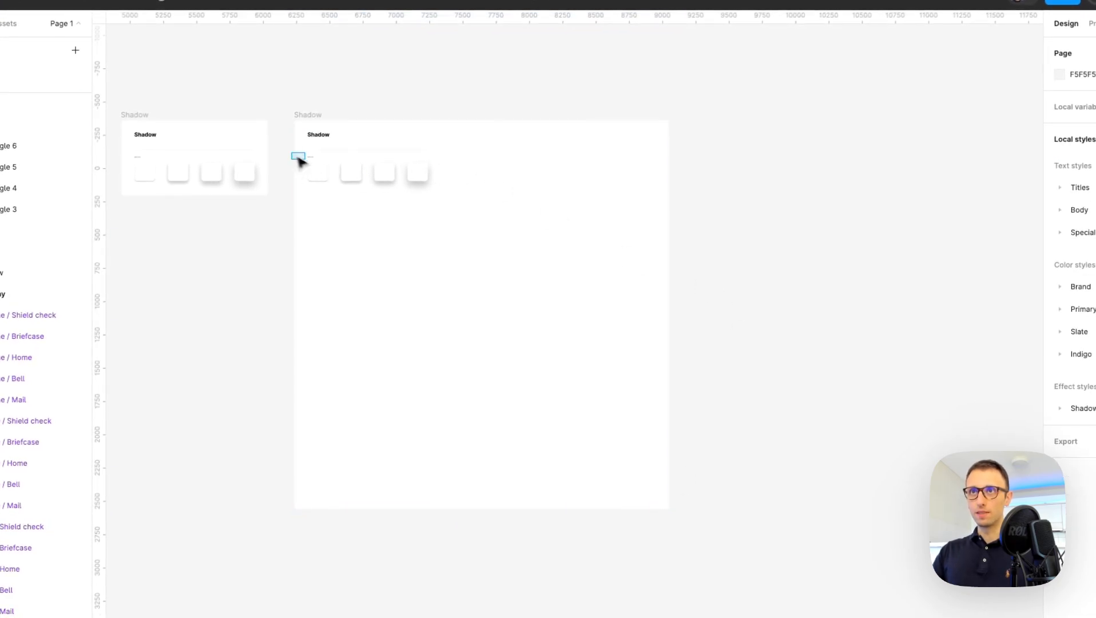
drag(299, 161, 487, 227)
key(Delete)
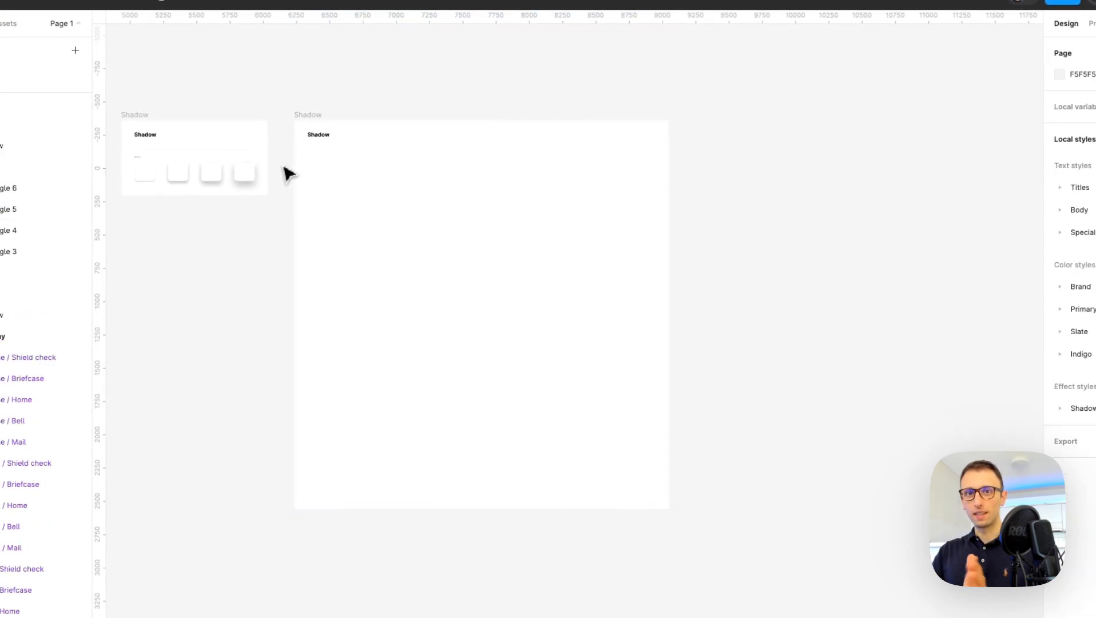
- Create a frame from the 1440 × 1024 Desktop preset and move it inside the enlarged Shadow frame below the divider line
scroll(289, 173, up, 3)
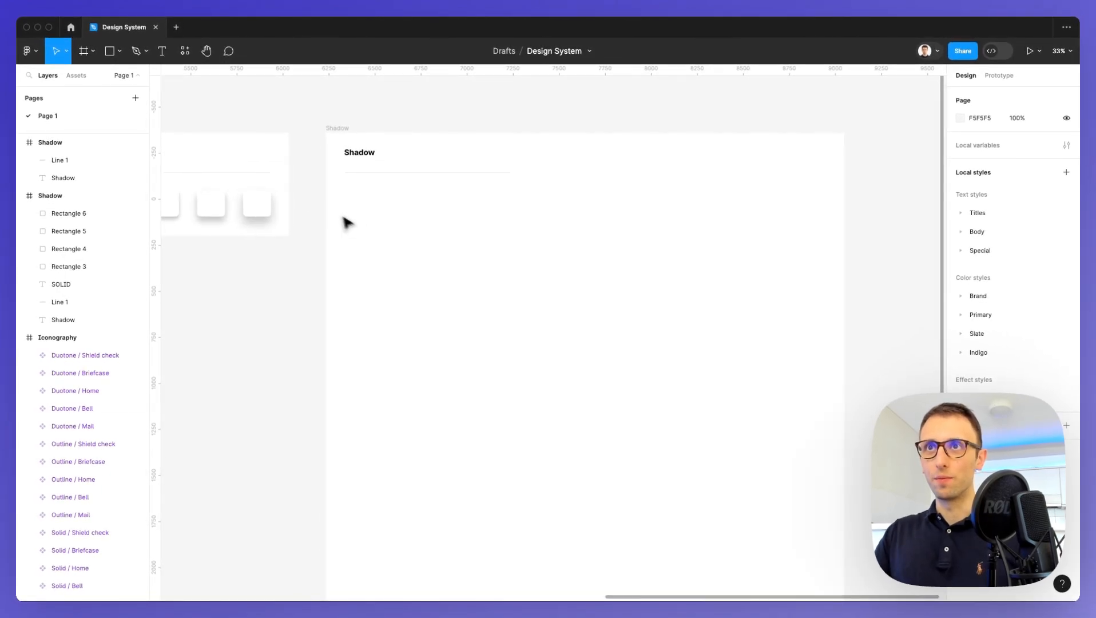
scroll(347, 222, up, 2)
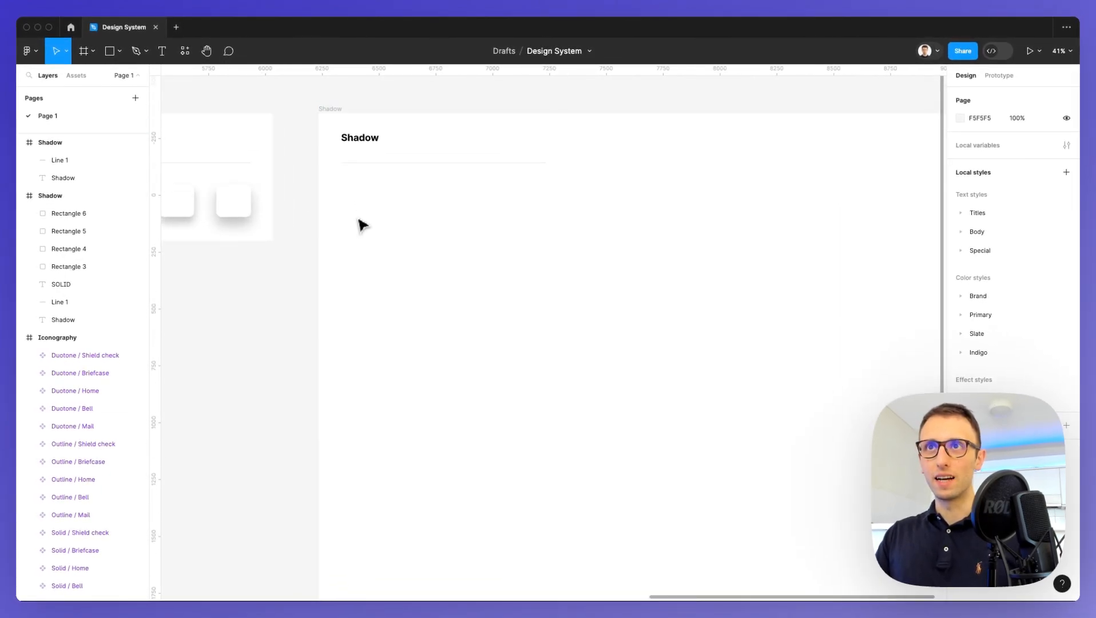
scroll(514, 121, right, 1)
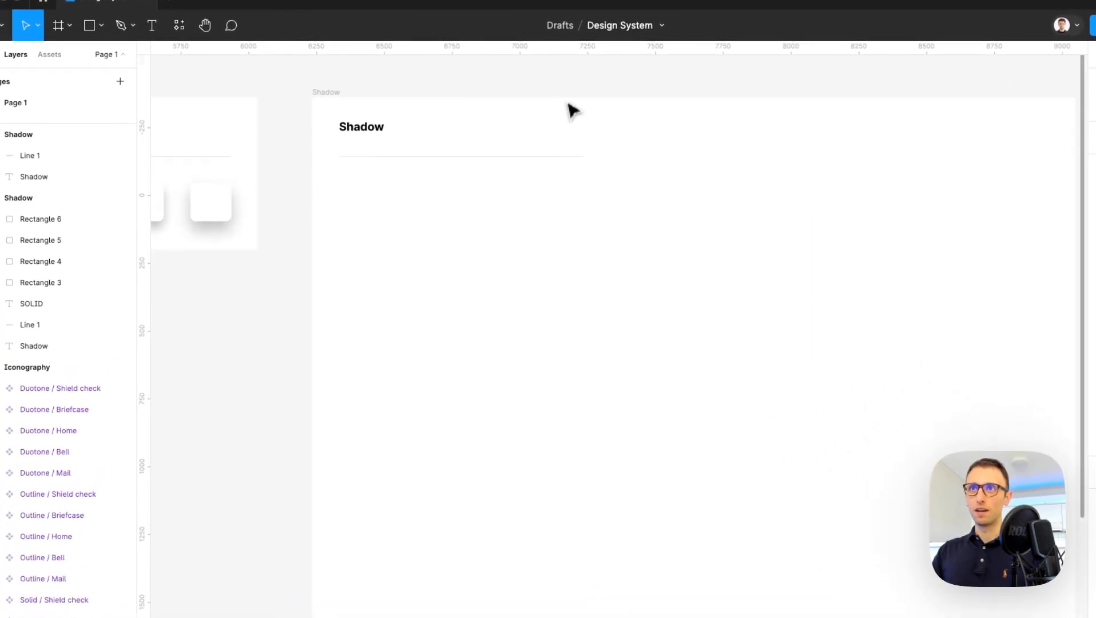
scroll(572, 110, right, 2)
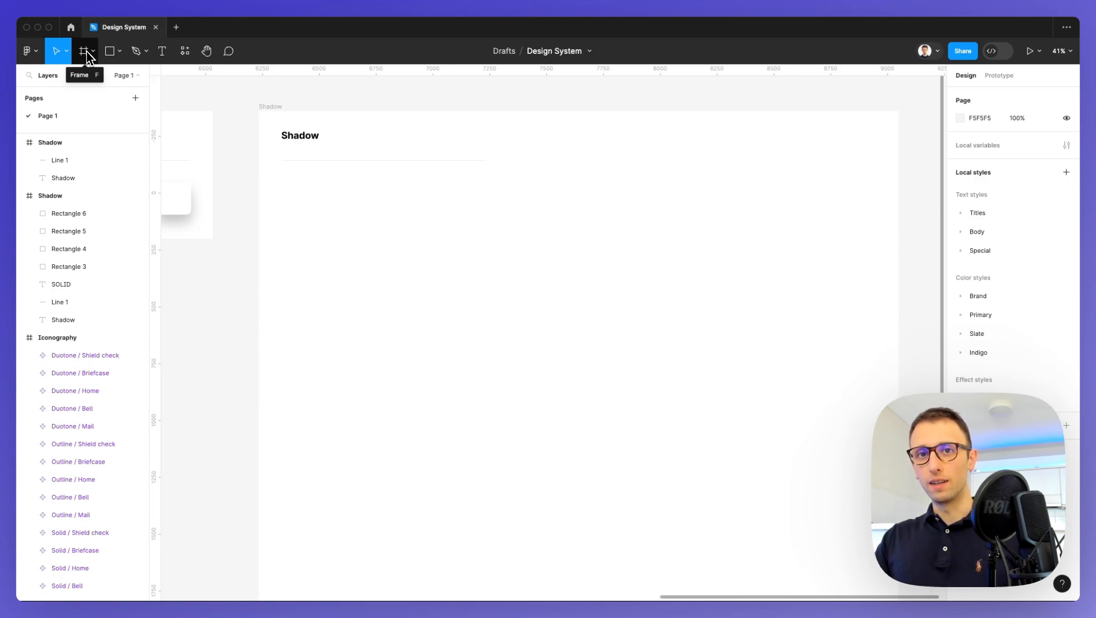
click(86, 54)
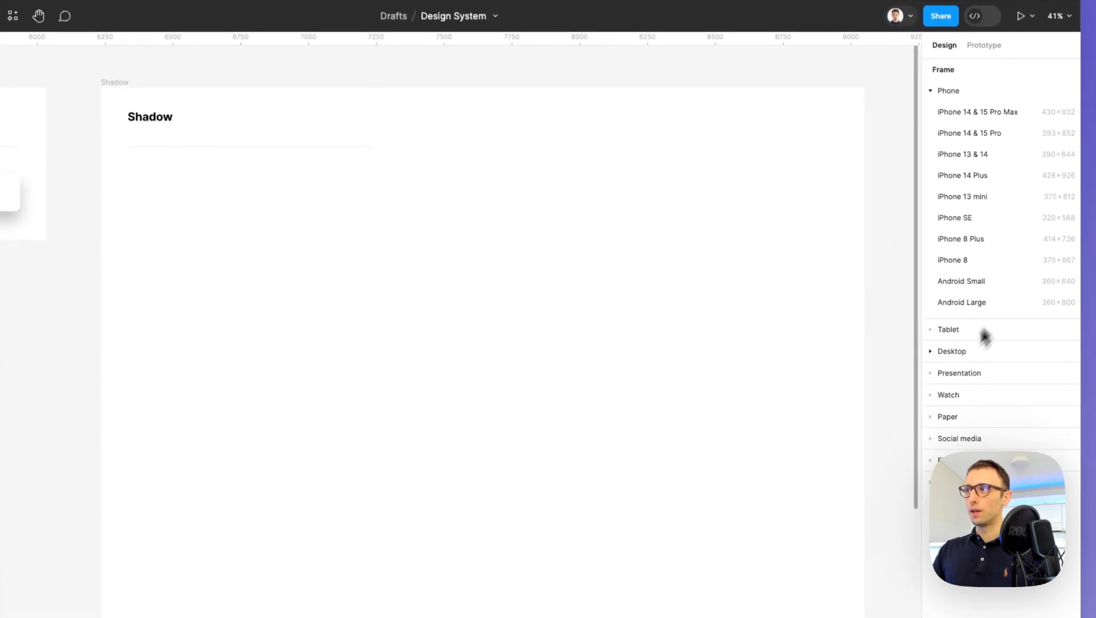
click(950, 350)
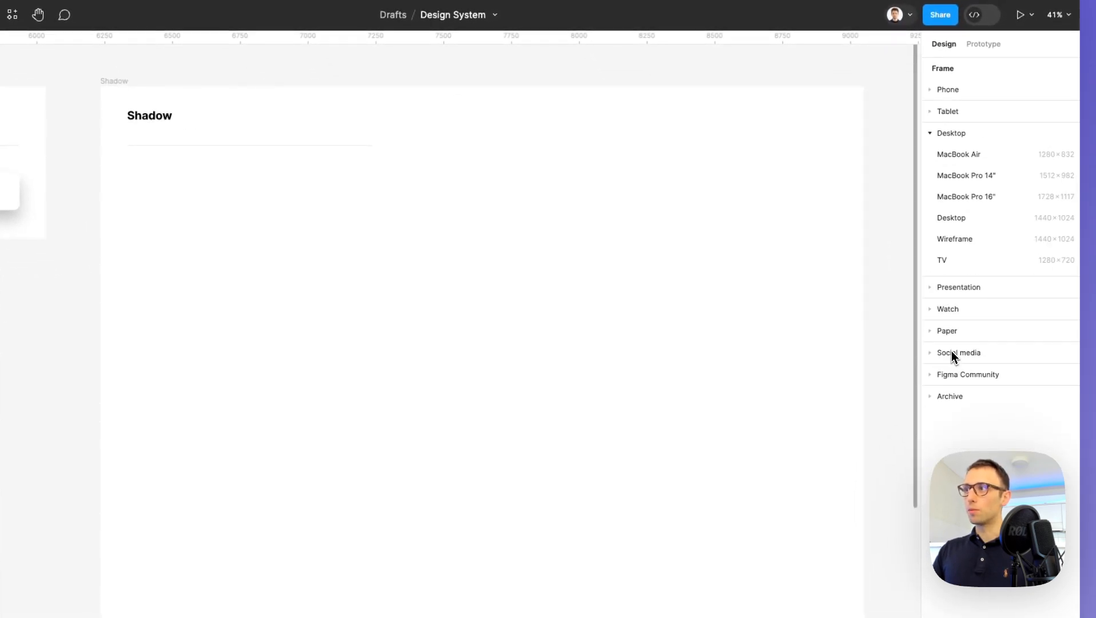
click(964, 219)
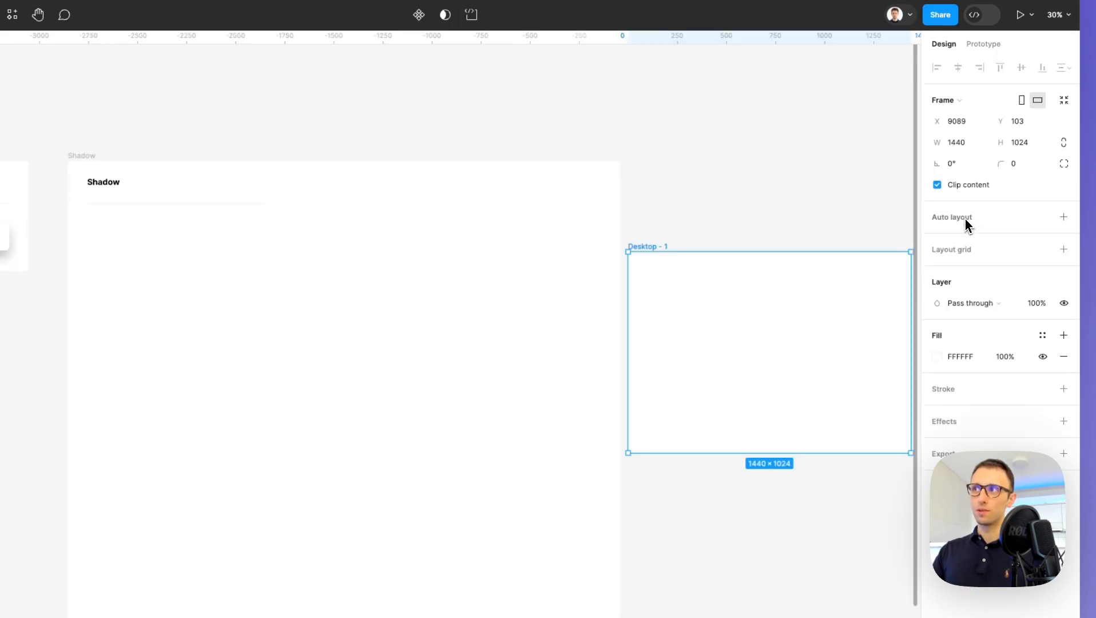
drag(700, 274, 344, 295)
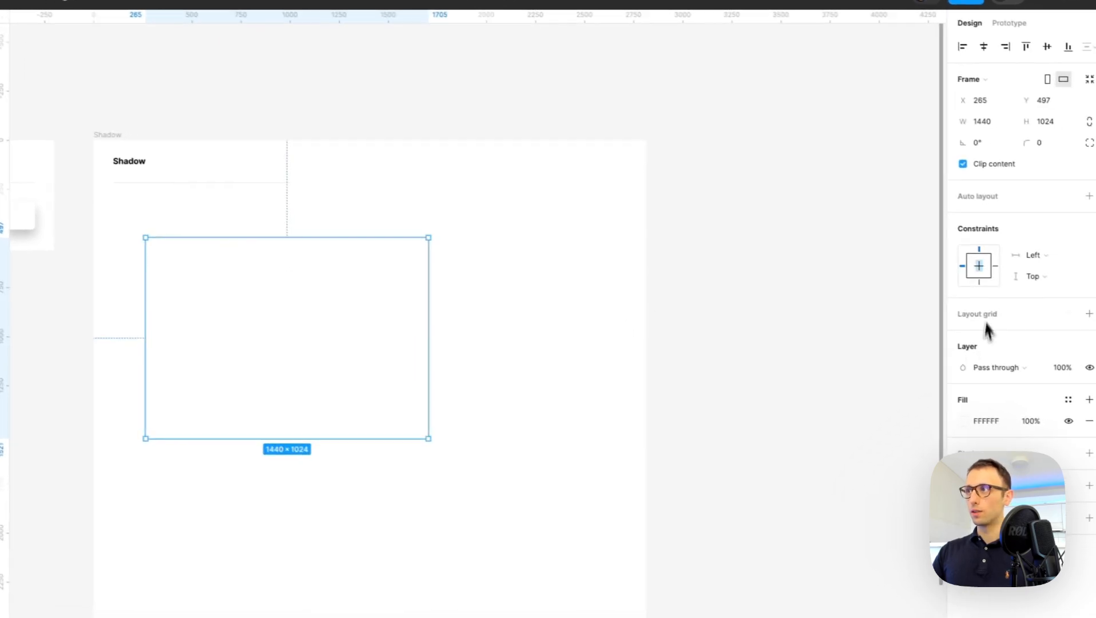
- Set the Desktop frame's fill to the light grey F6F6F6
click(952, 418)
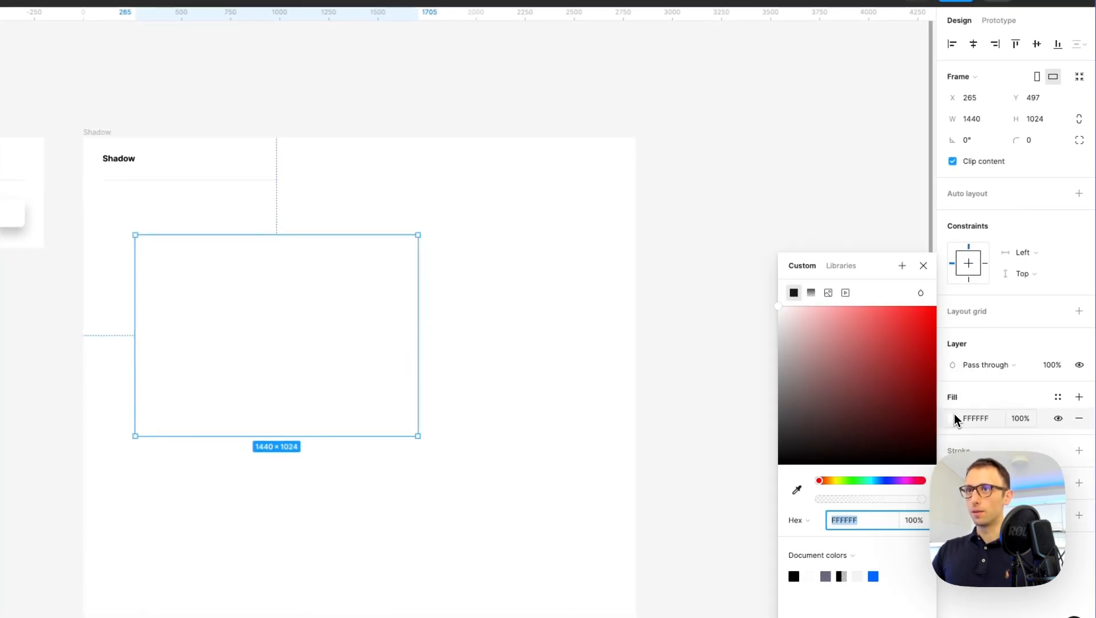
drag(789, 317, 779, 313)
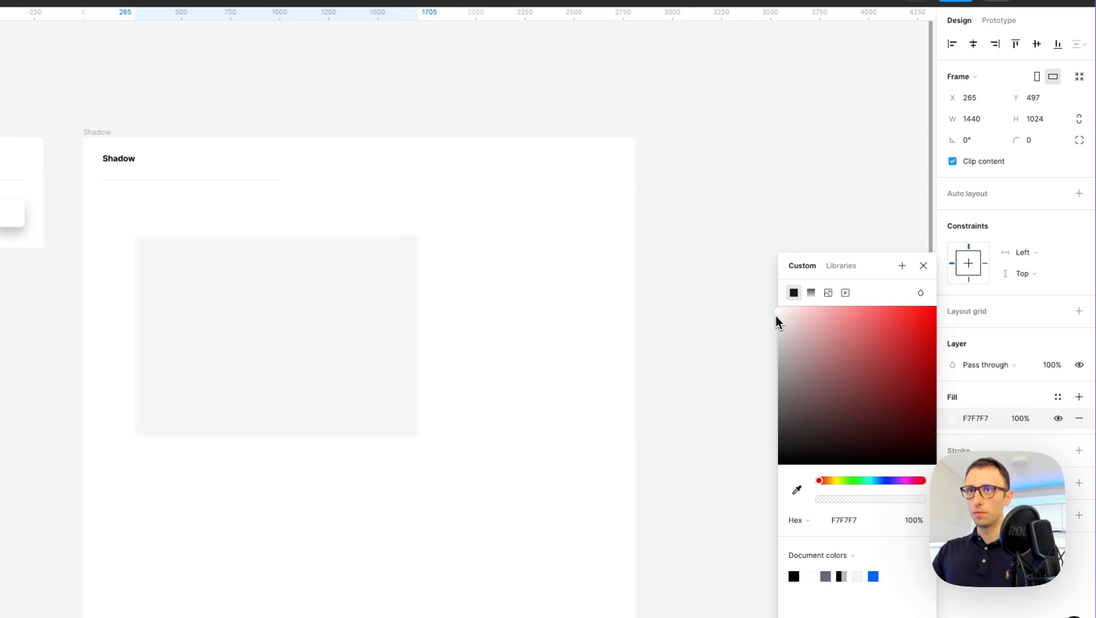
- Move the Desktop frame to X 99, Y 293, flush with the Shadow heading and divider line above it
scroll(432, 266, left, 3)
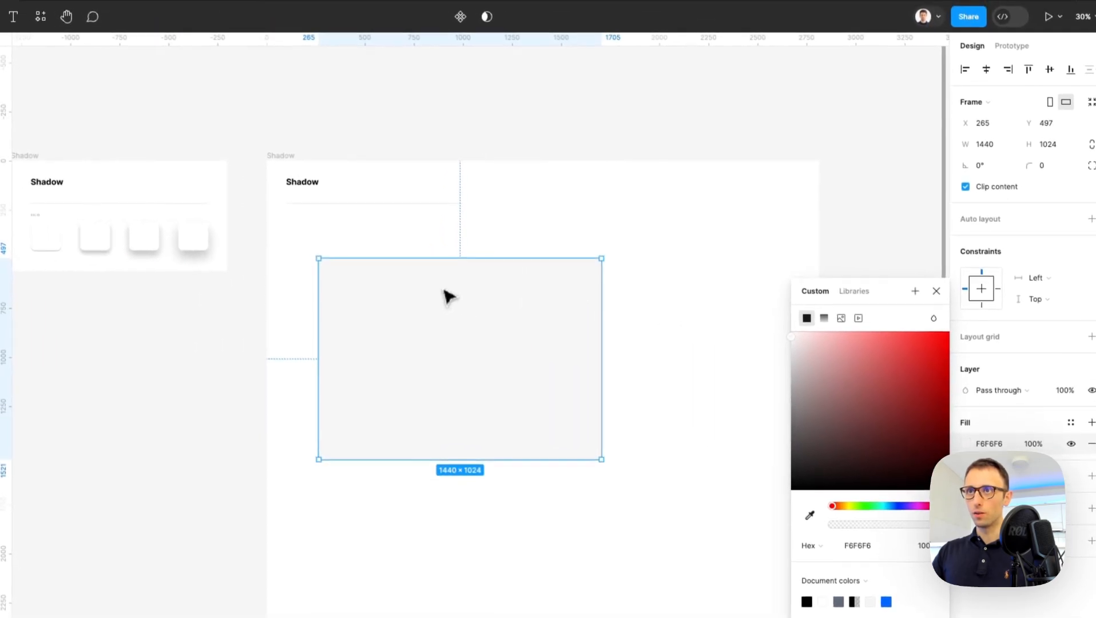
scroll(466, 267, up, 5)
drag(478, 277, 469, 272)
drag(489, 309, 451, 250)
scroll(454, 258, left, 2)
scroll(455, 258, down, 1)
scroll(454, 262, up, 2)
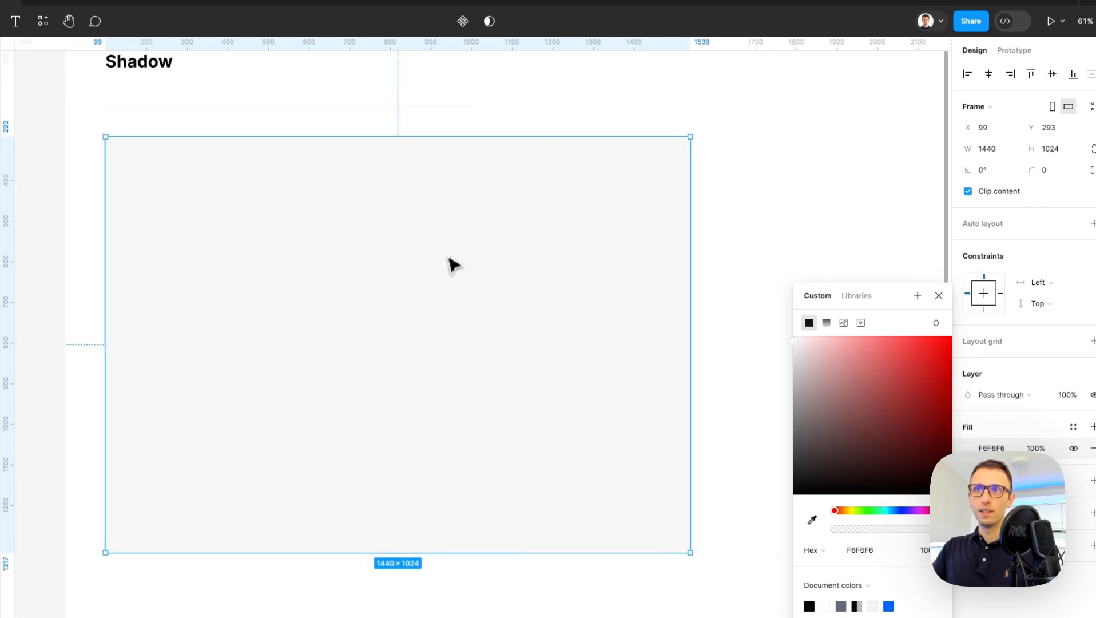
scroll(452, 265, down, 2)
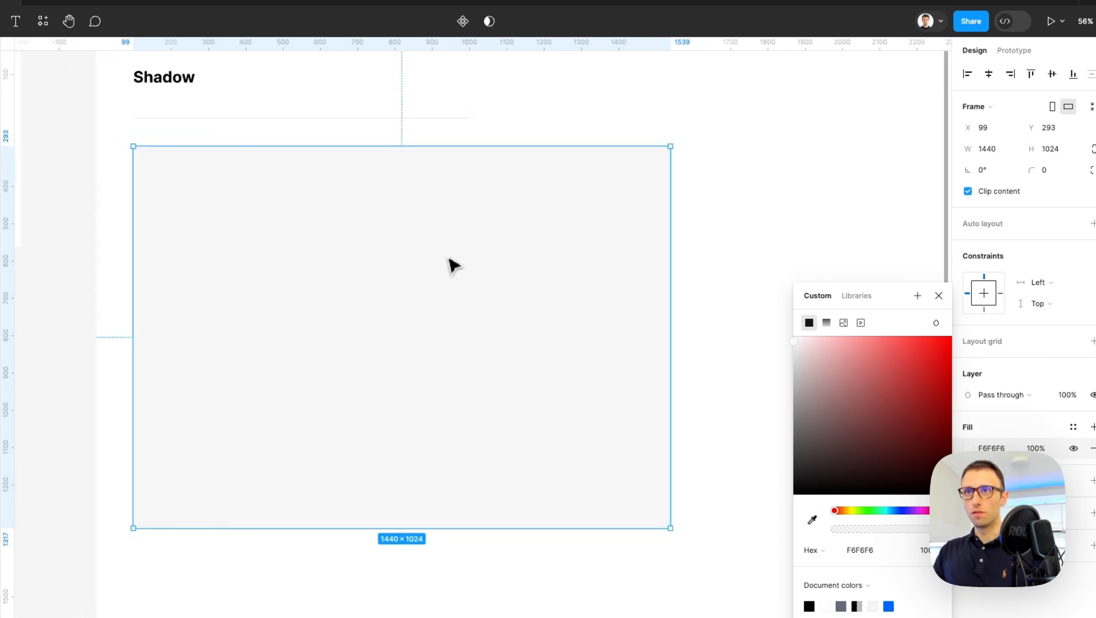
- Set the Desktop frame's fill to white FFFFFF and add a light grey DFDFDF stroke
drag(897, 304, 876, 303)
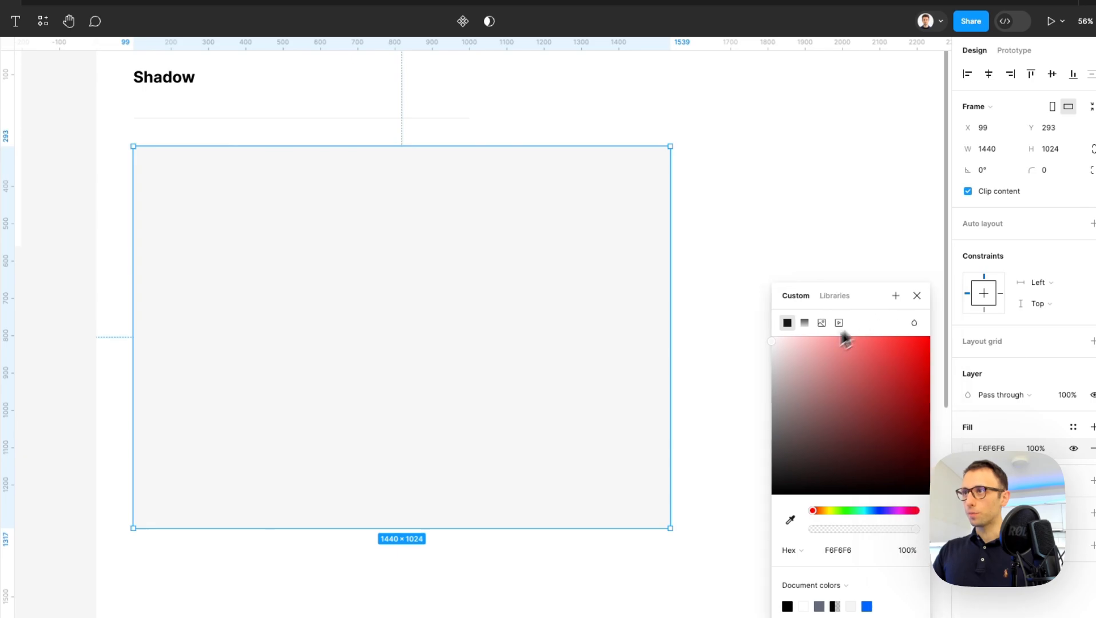
click(772, 338)
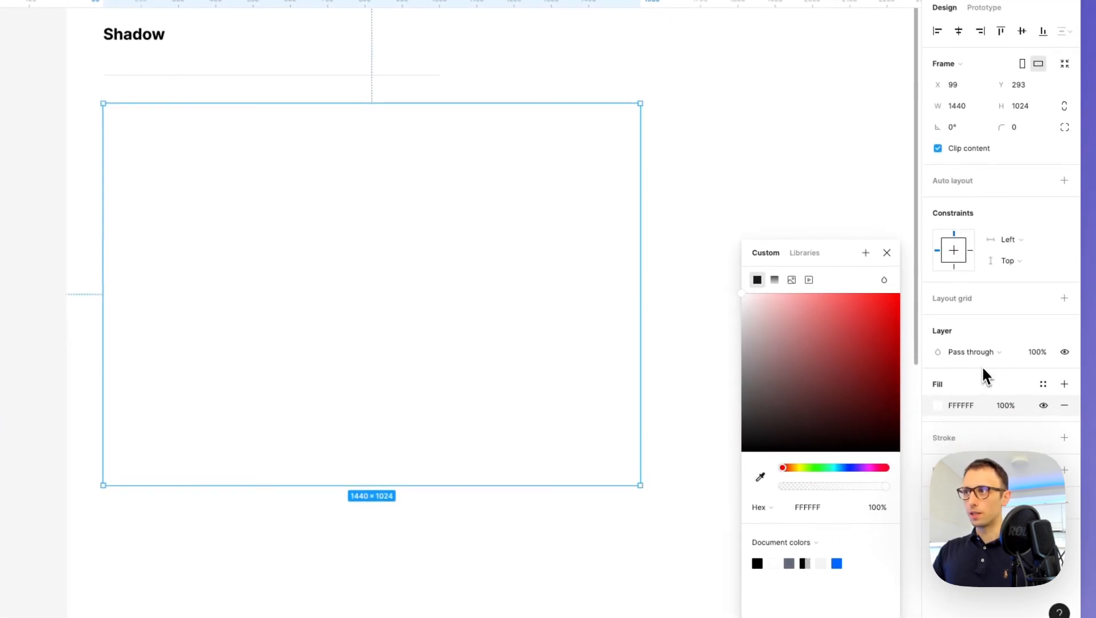
click(1064, 437)
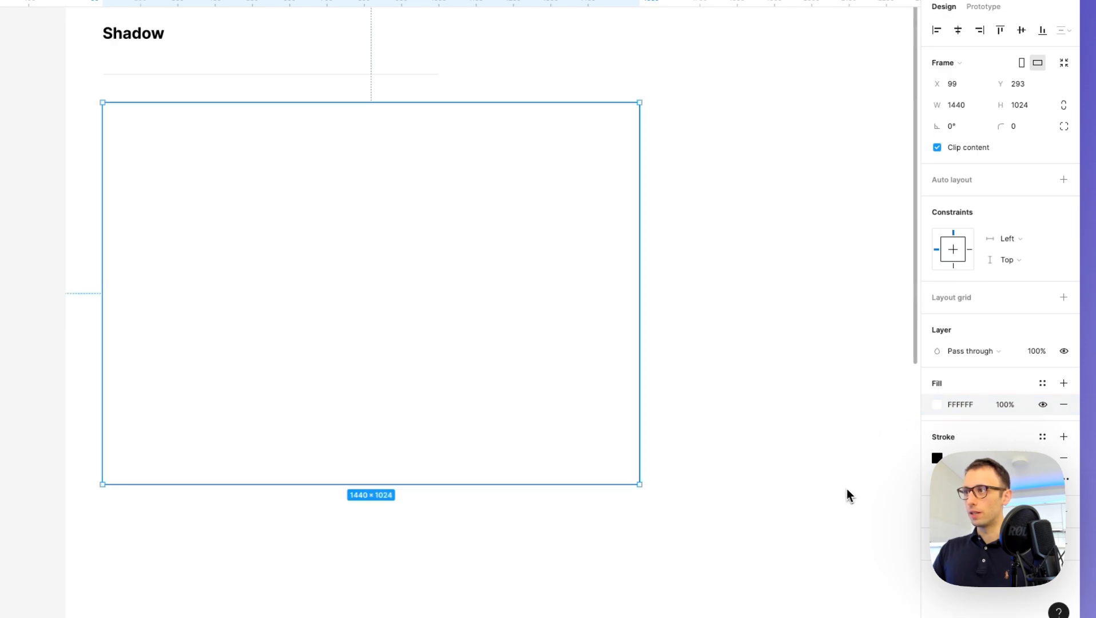
click(939, 457)
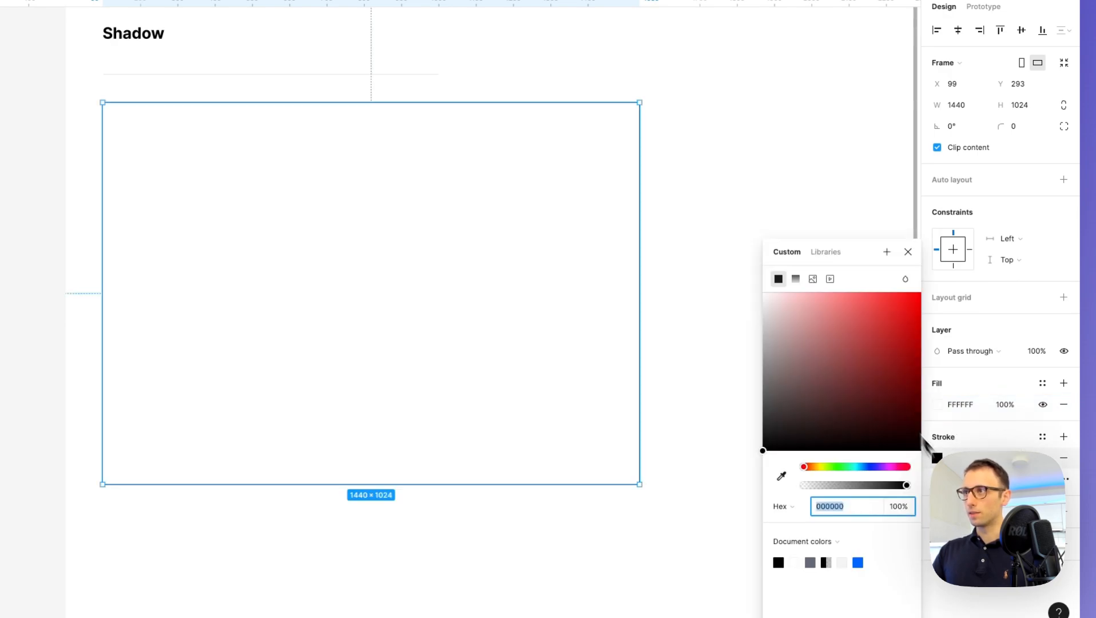
drag(832, 323, 744, 309)
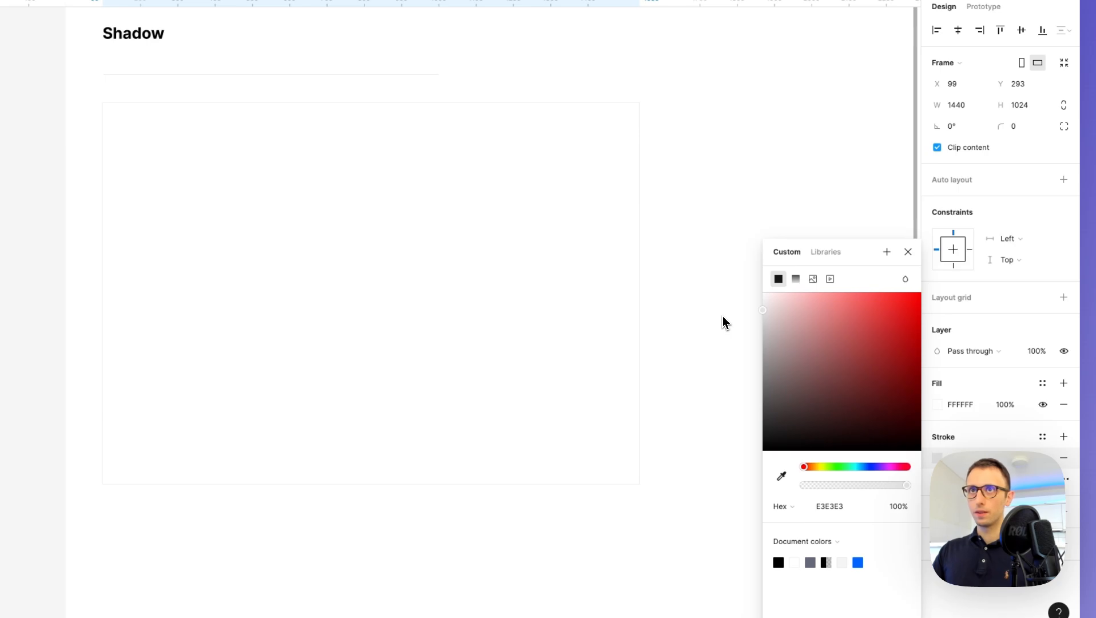
click(1000, 330)
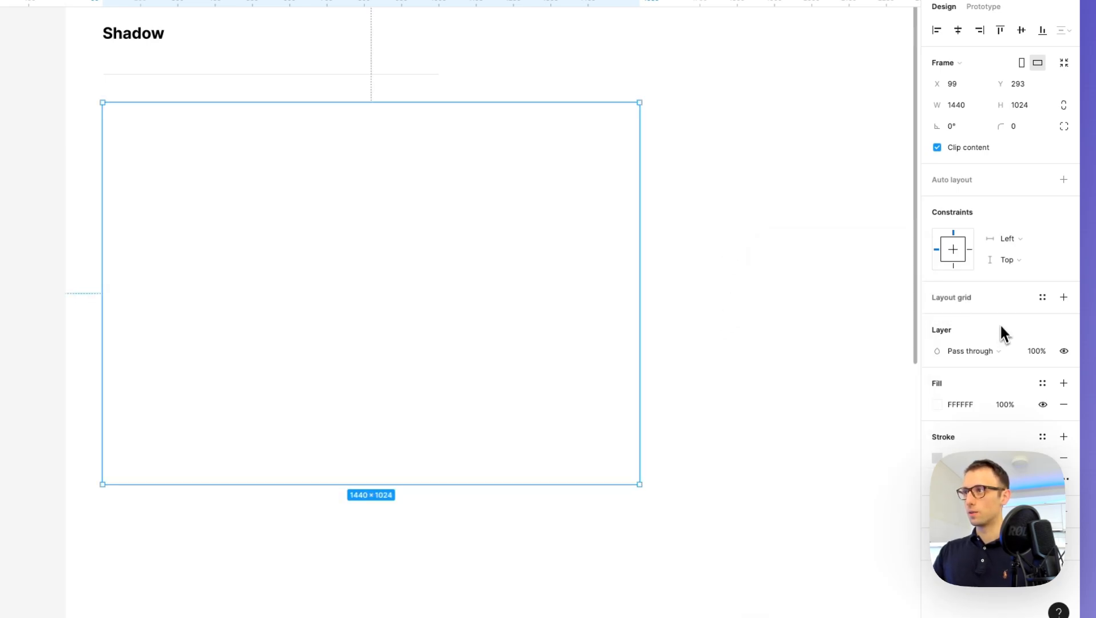
- Add a layout grid to the Desktop frame and configure it as 12 columns
click(1044, 300)
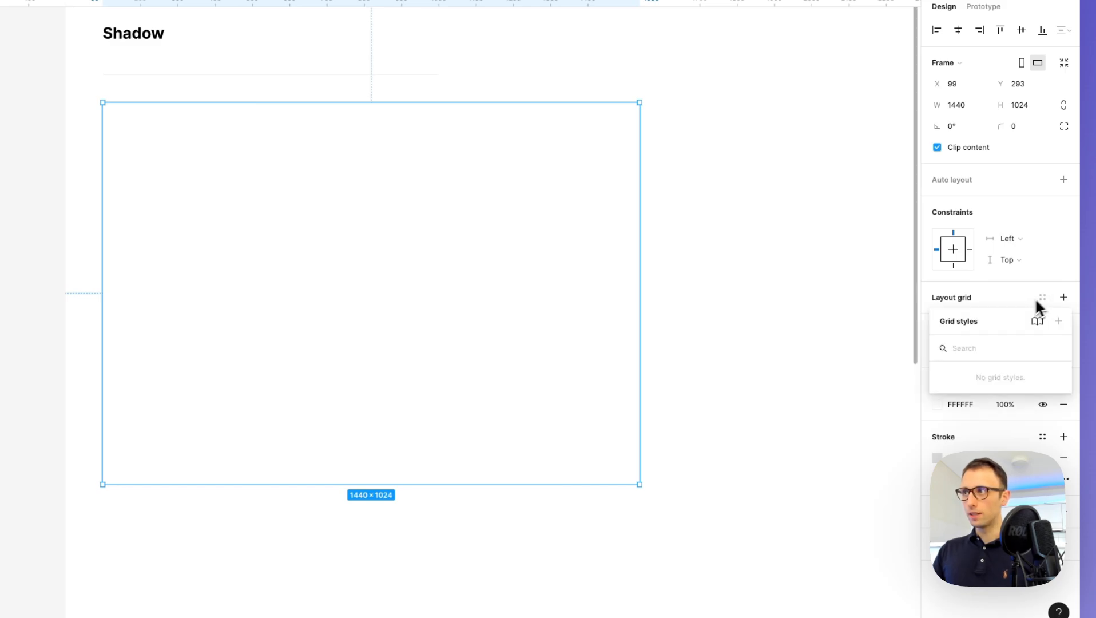
click(1063, 297)
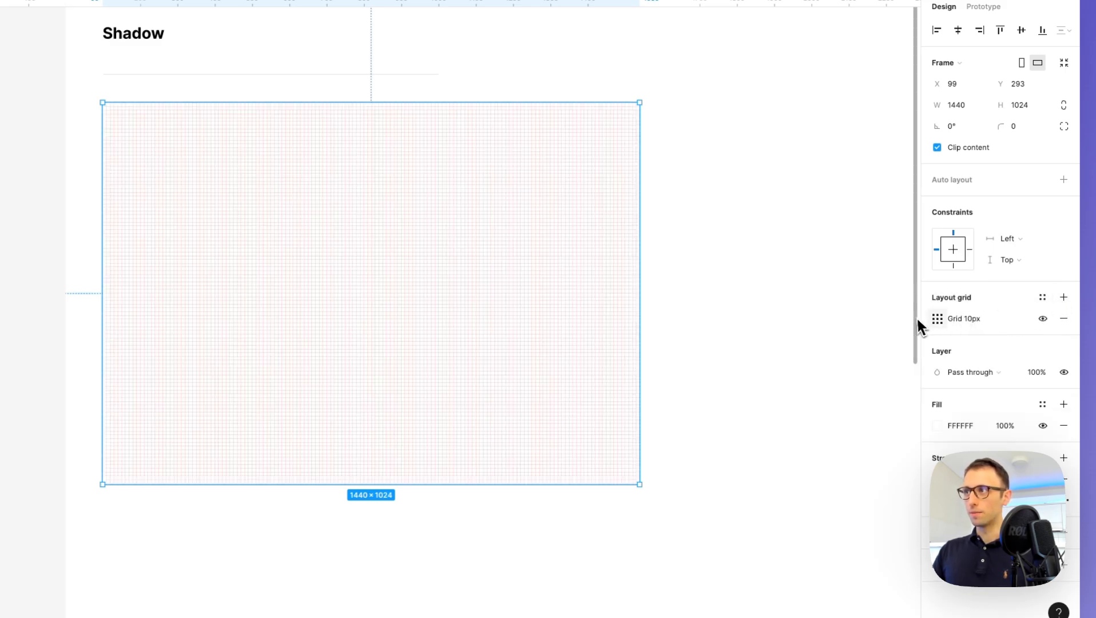
click(937, 318)
click(811, 320)
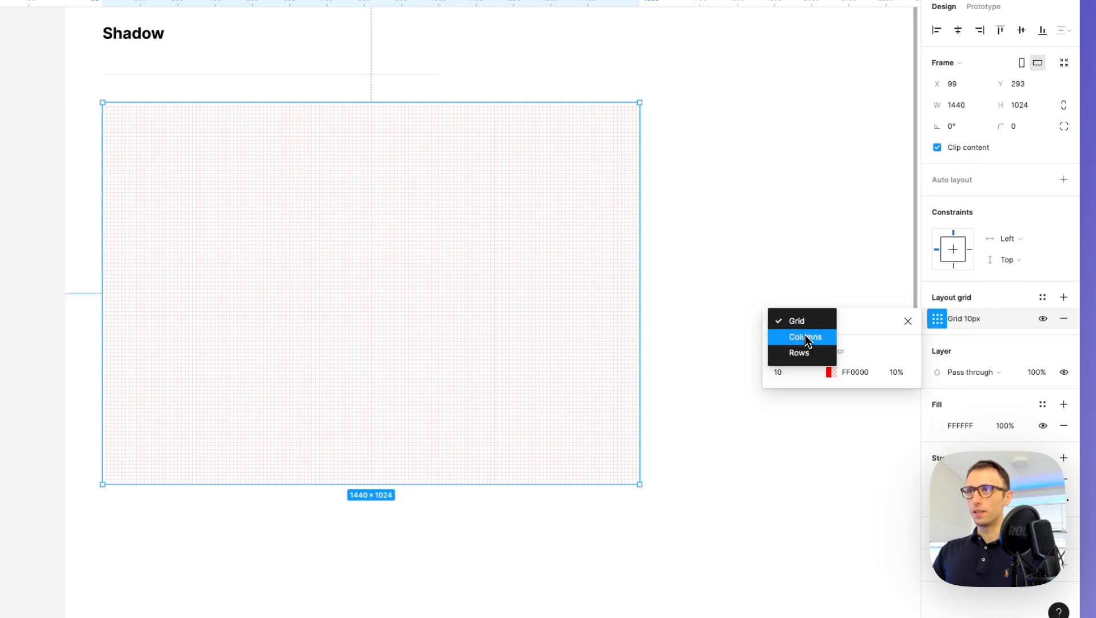
click(805, 337)
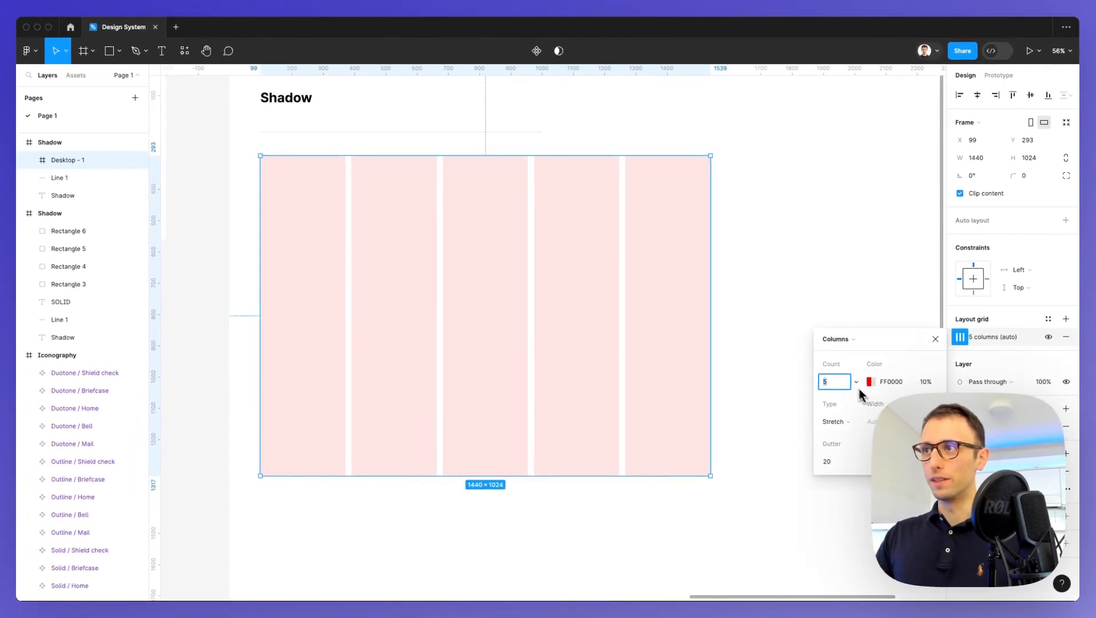
key(shift+Up)
key(Down)
key(Down)
key(Down)
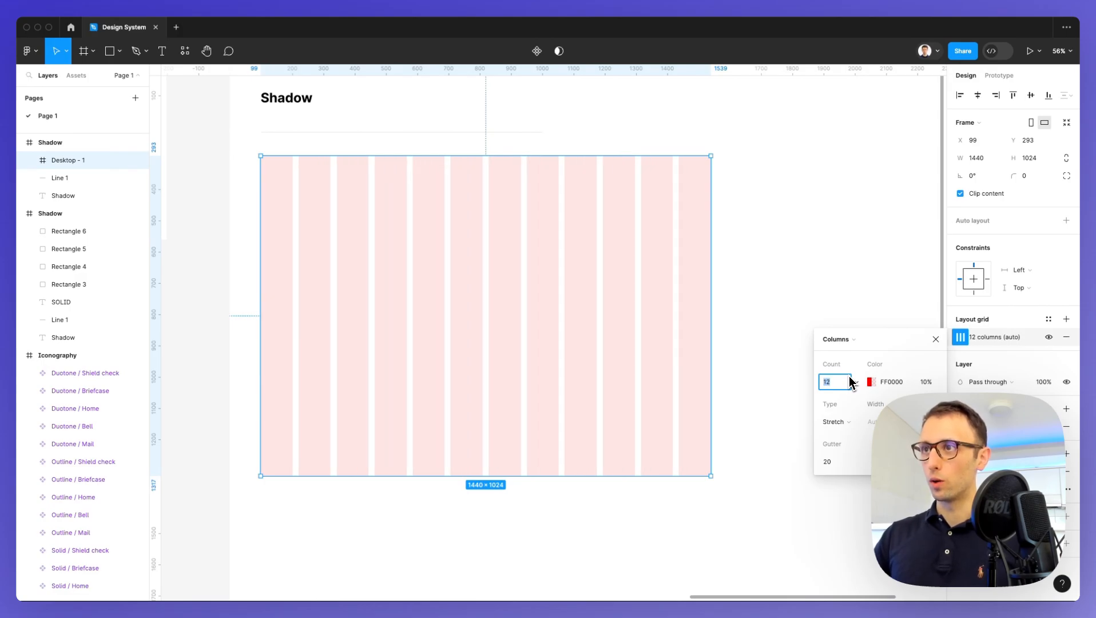
- Set the column grid's margin to 90
click(921, 421)
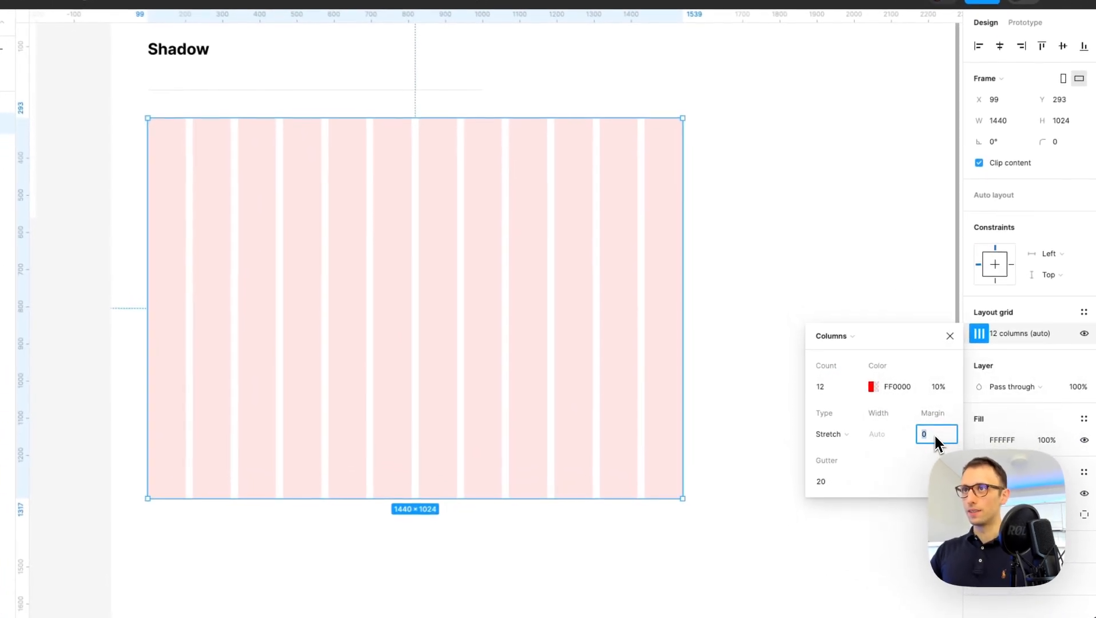
key(shift+Up)
key(shift+Up)
key(shift+Up)
key(shift+Up)
key(shift+Up)
key(shift+Up)
key(shift+Up)
key(shift+Up)
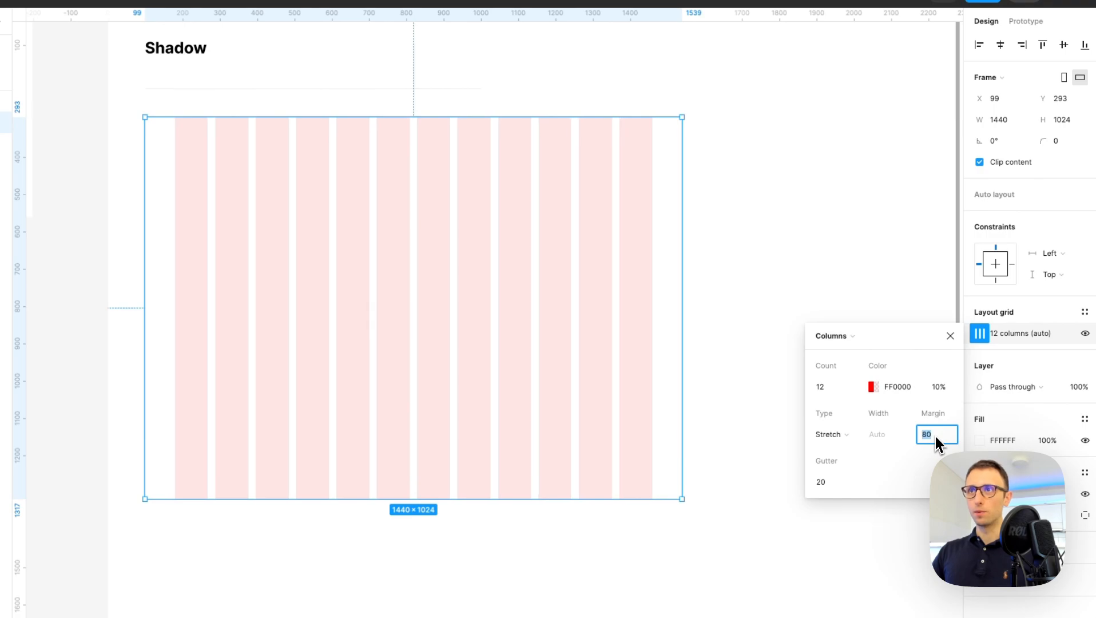
key(shift+Up)
- Change the column grid's colour to the pale lavender E0DEEF at 10% opacity
click(871, 387)
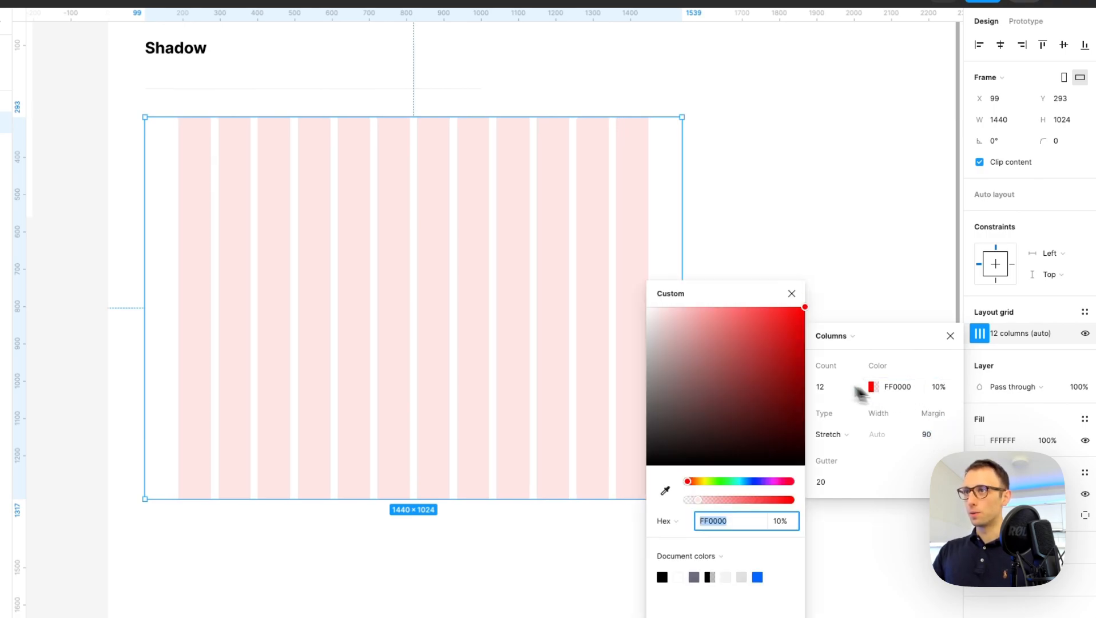
click(651, 312)
drag(654, 320, 659, 323)
click(758, 481)
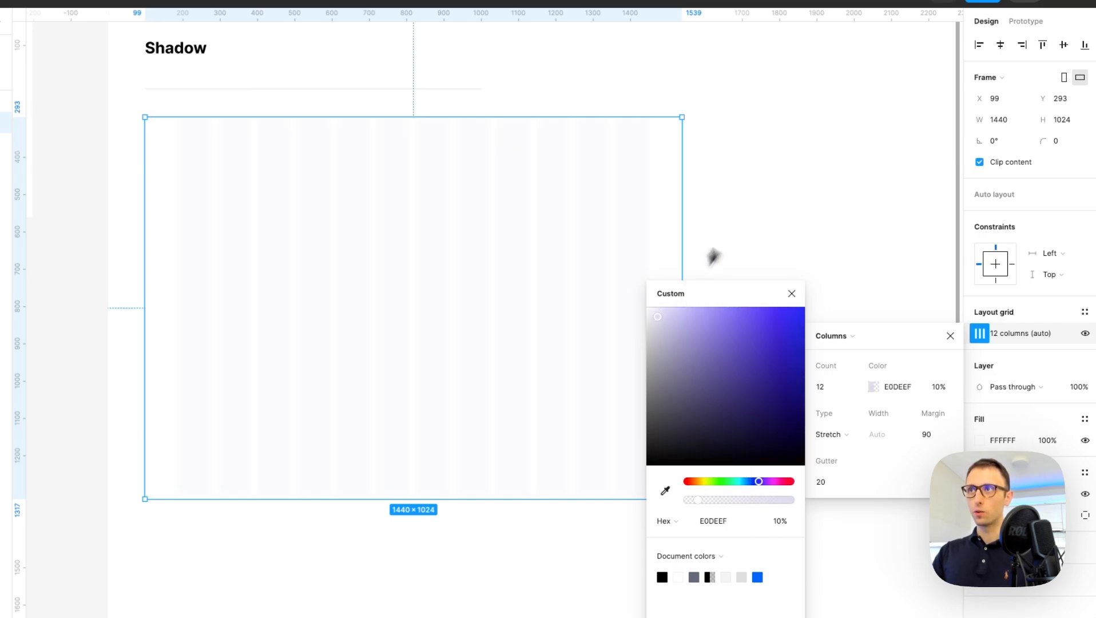
click(758, 183)
click(214, 125)
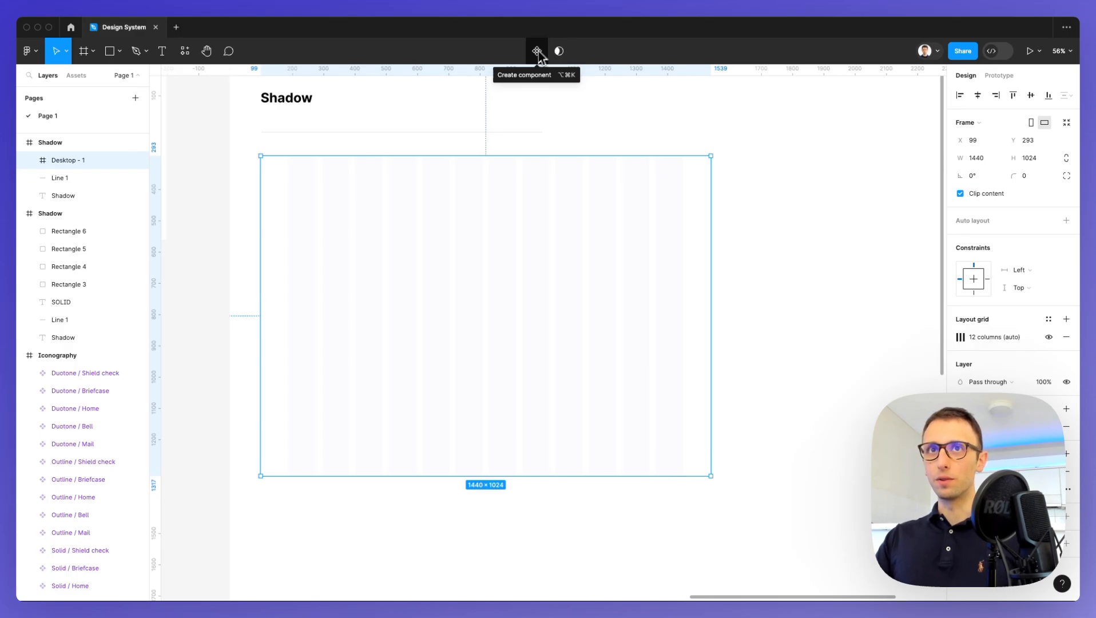
- Rename the Desktop frame as "Desktop - 1440" and turn it into a component
double_click(83, 160)
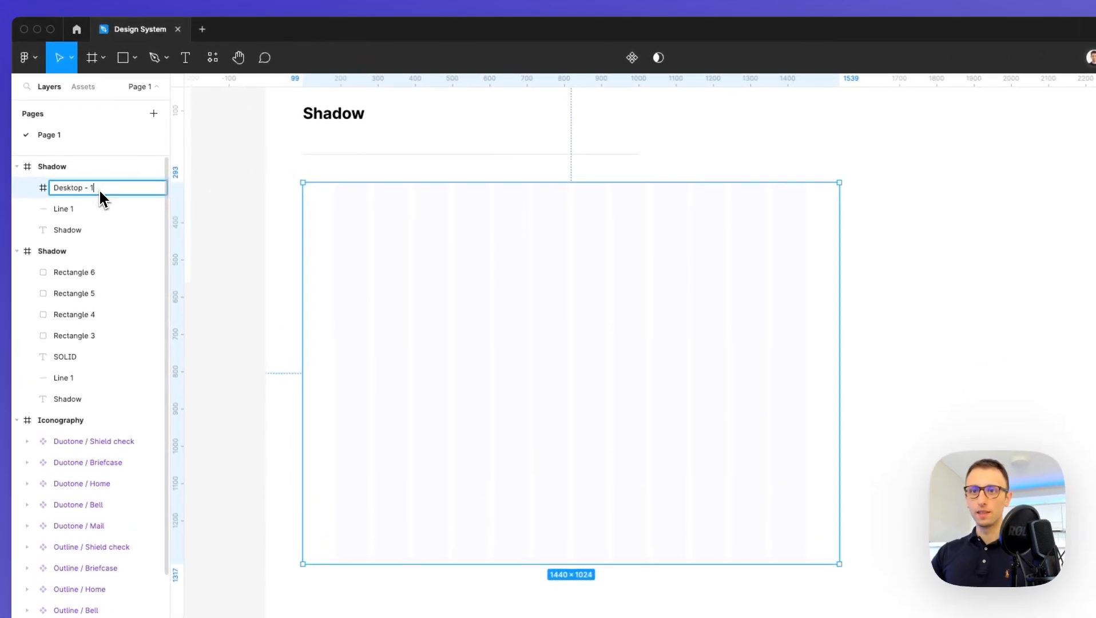
key(BackSpace)
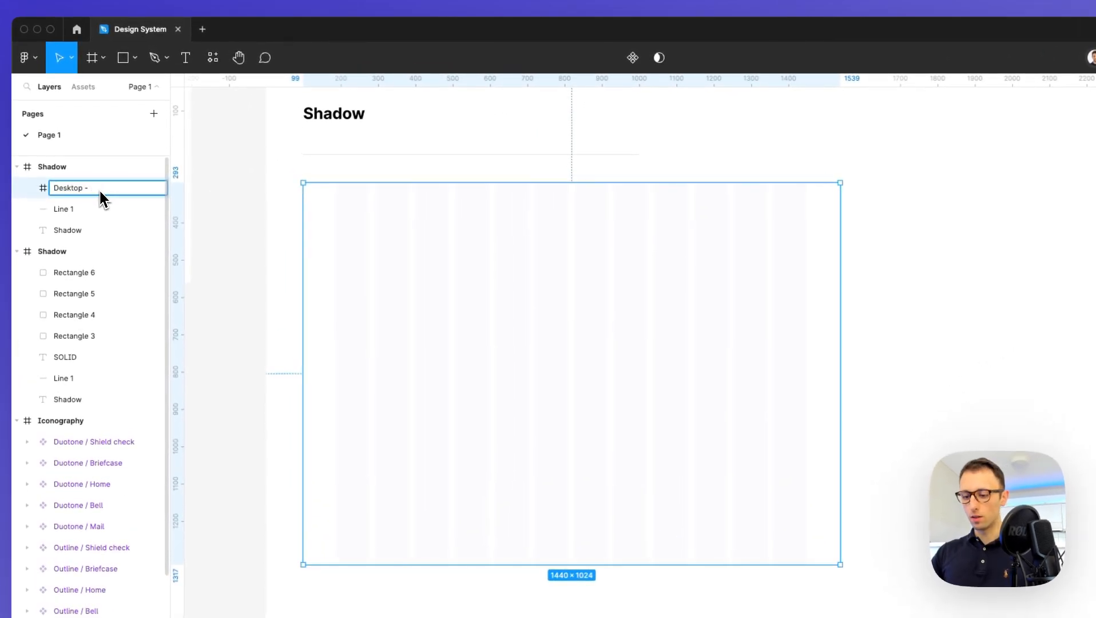
text(1440)
key(Return)
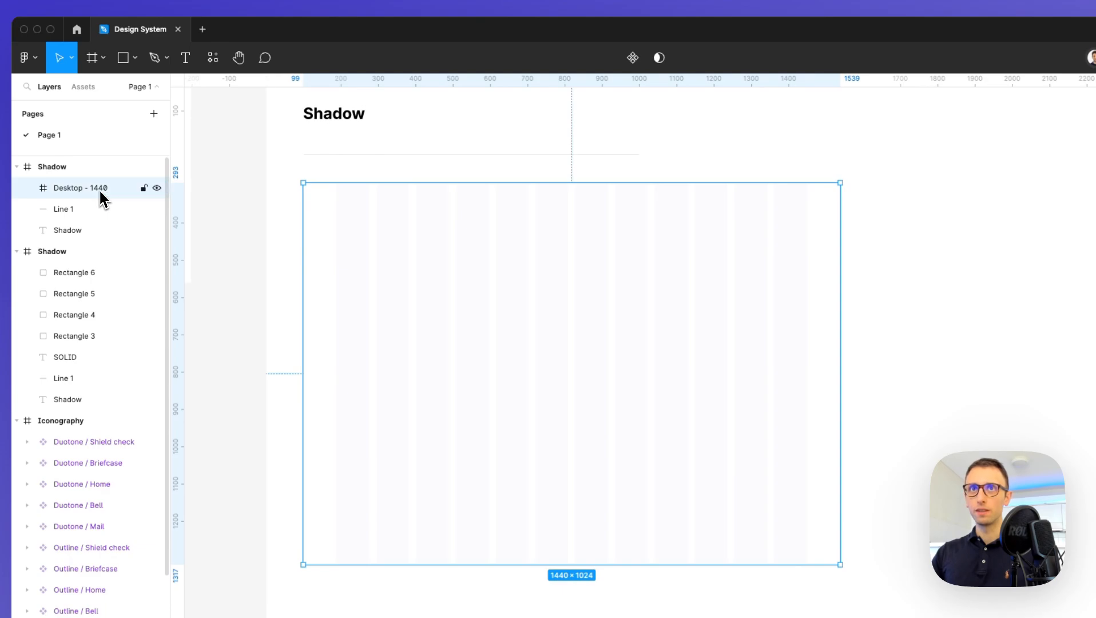
click(633, 57)
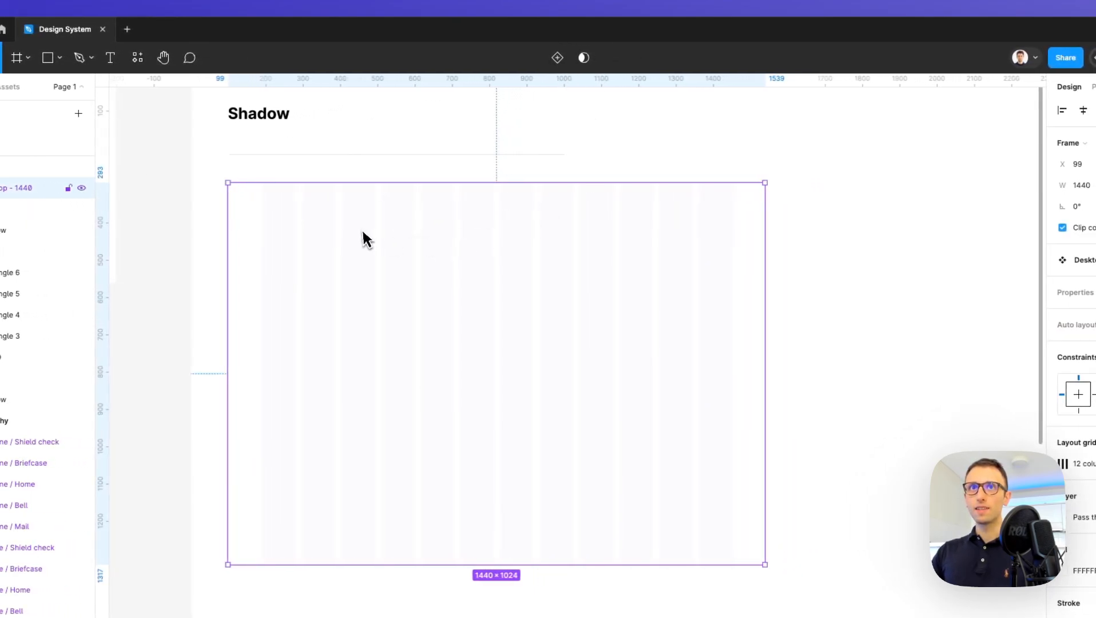
- Place an instance of the Desktop - 1440 component on the empty canvas to the right of the enlarged Shadow frame
scroll(343, 251, down, 3)
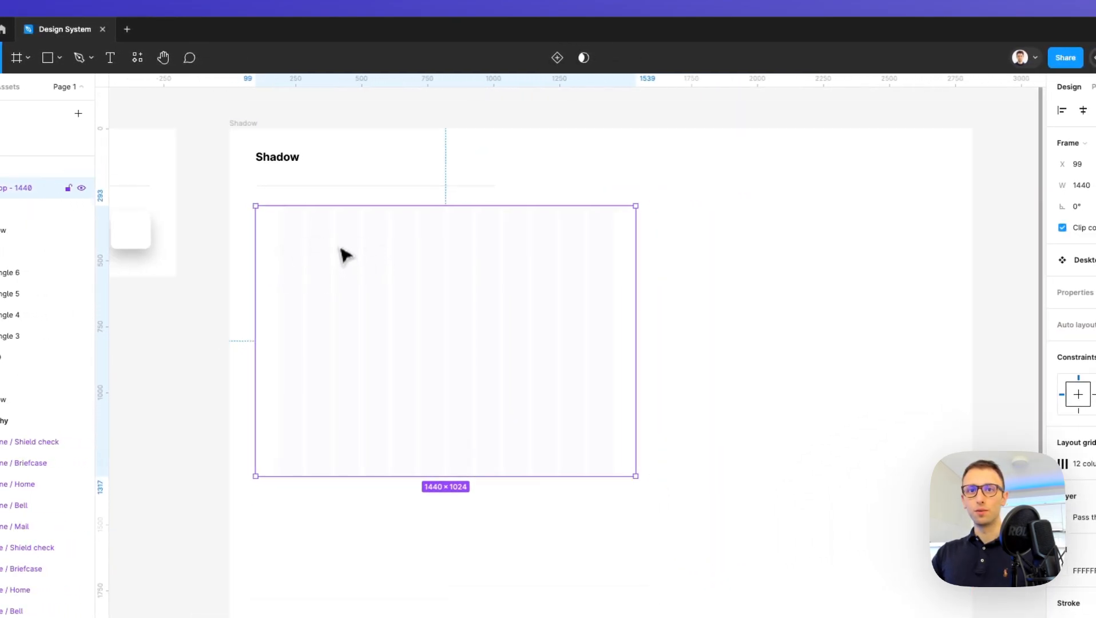
scroll(345, 255, down, 2)
drag(384, 289, 867, 286)
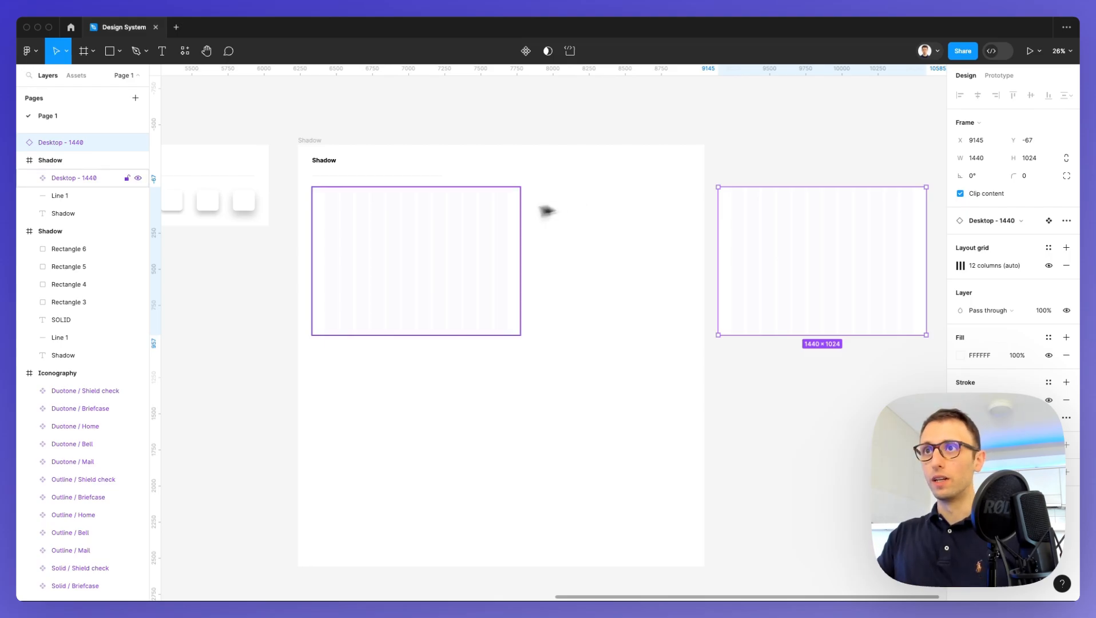
- Add a second layout grid to the main Desktop - 1440 component and configure it as 5 rows
scroll(363, 203, up, 3)
click(343, 197)
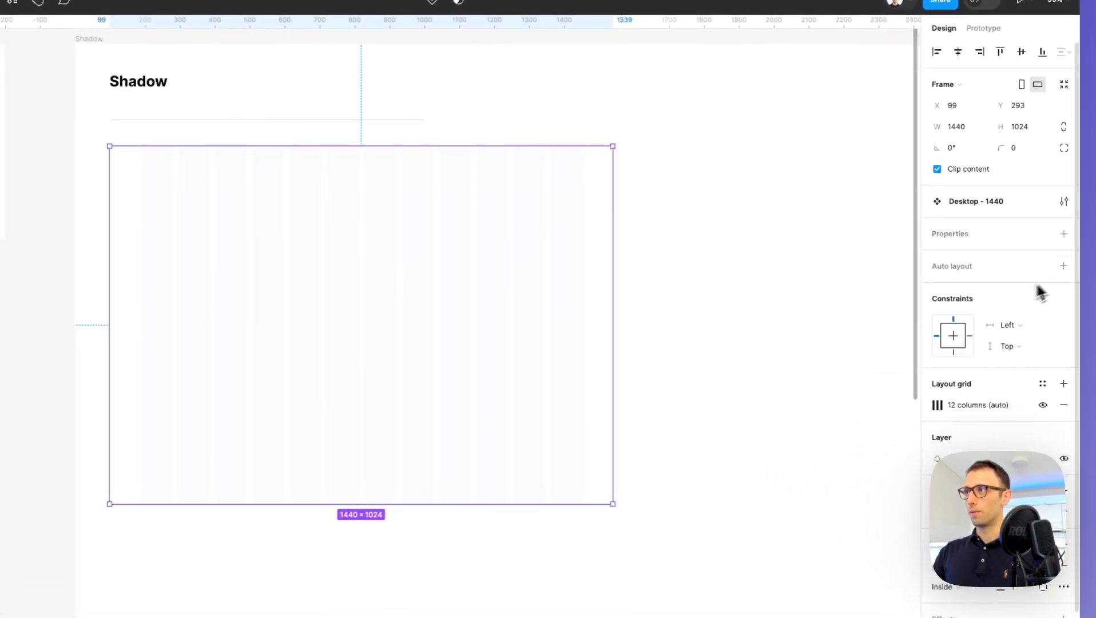
click(1064, 384)
click(937, 405)
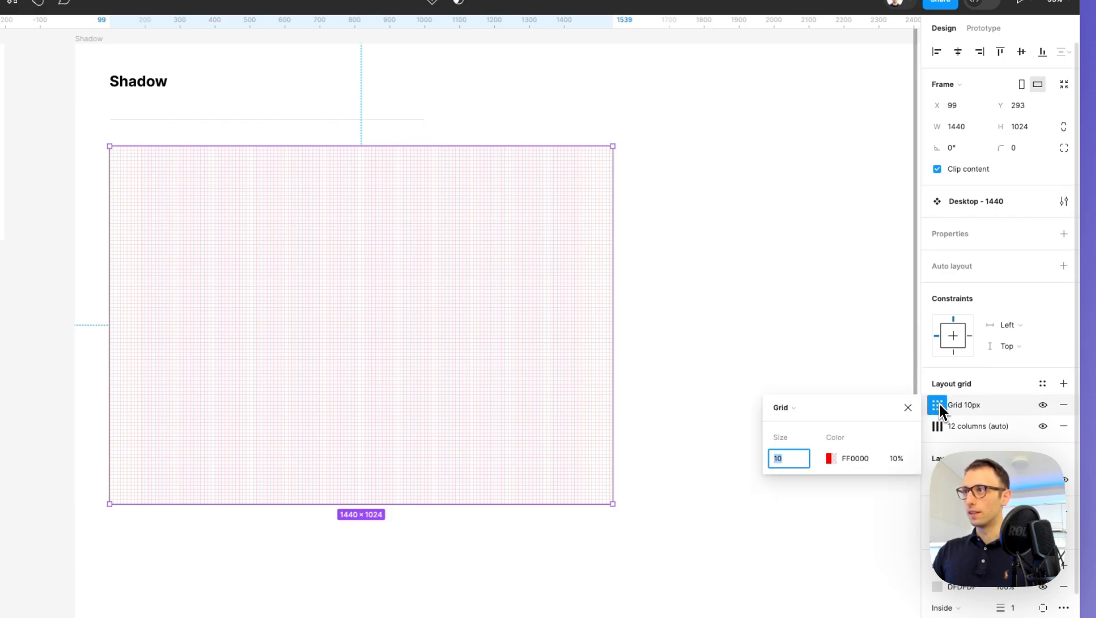
click(822, 407)
click(813, 437)
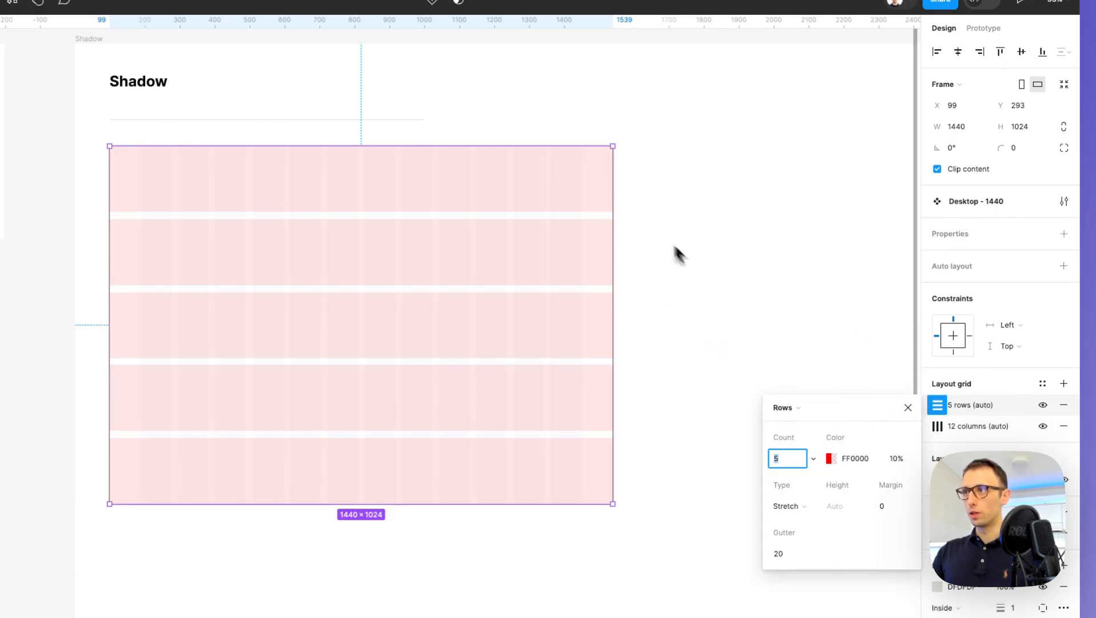
drag(866, 414, 781, 186)
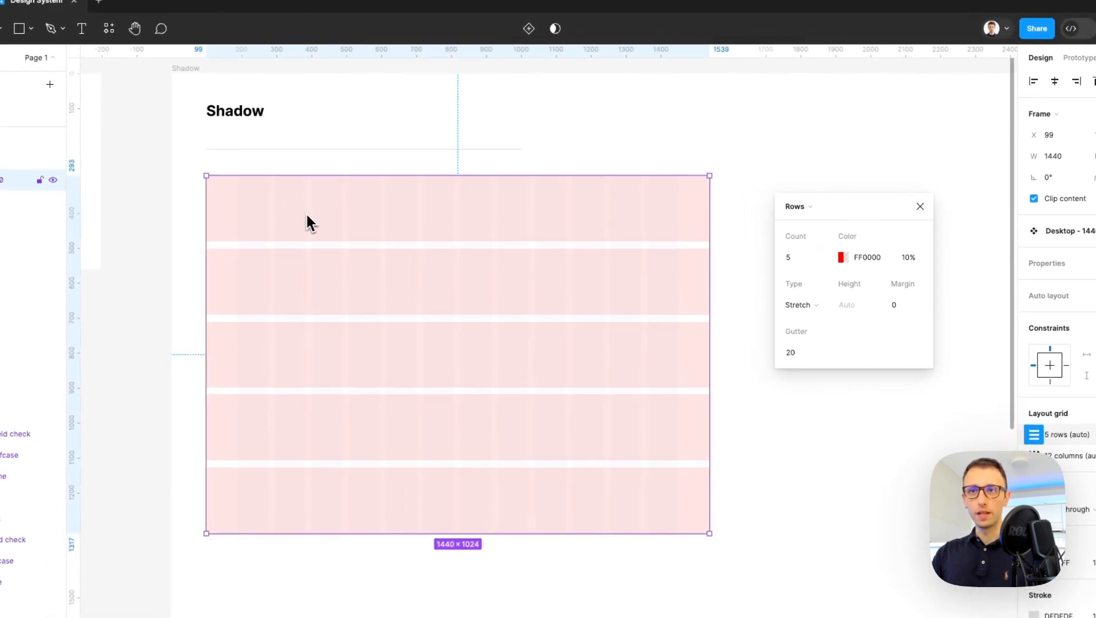
- Set the row grid's margin to 90
click(903, 306)
text(30)
key(Return)
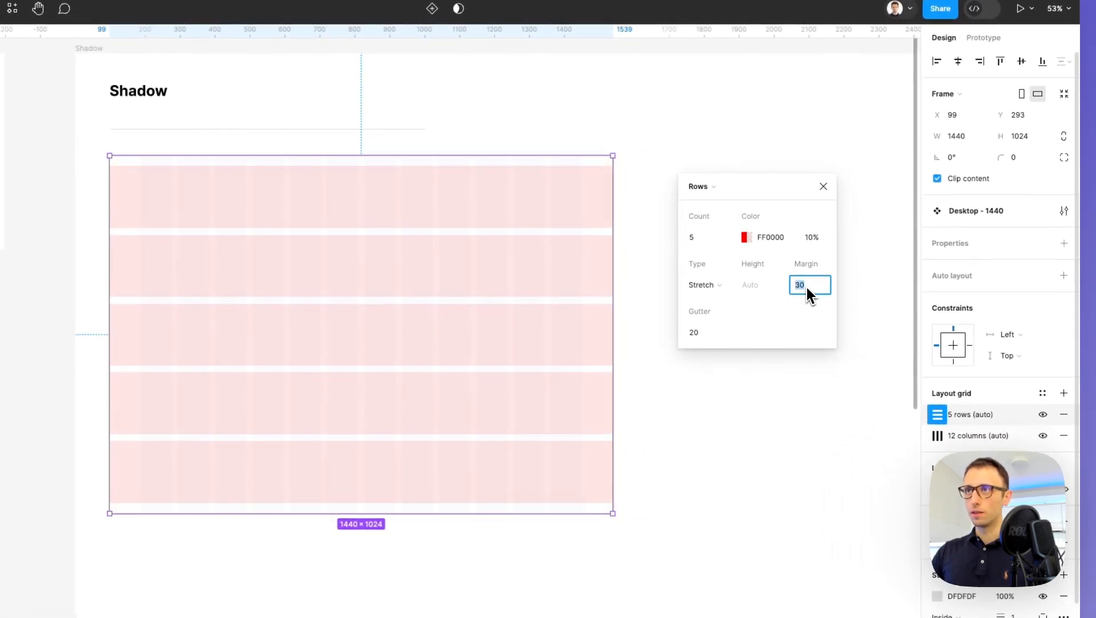
key(shift+Up)
key(shift+Up)
key(shift+Up)
key(shift+Up)
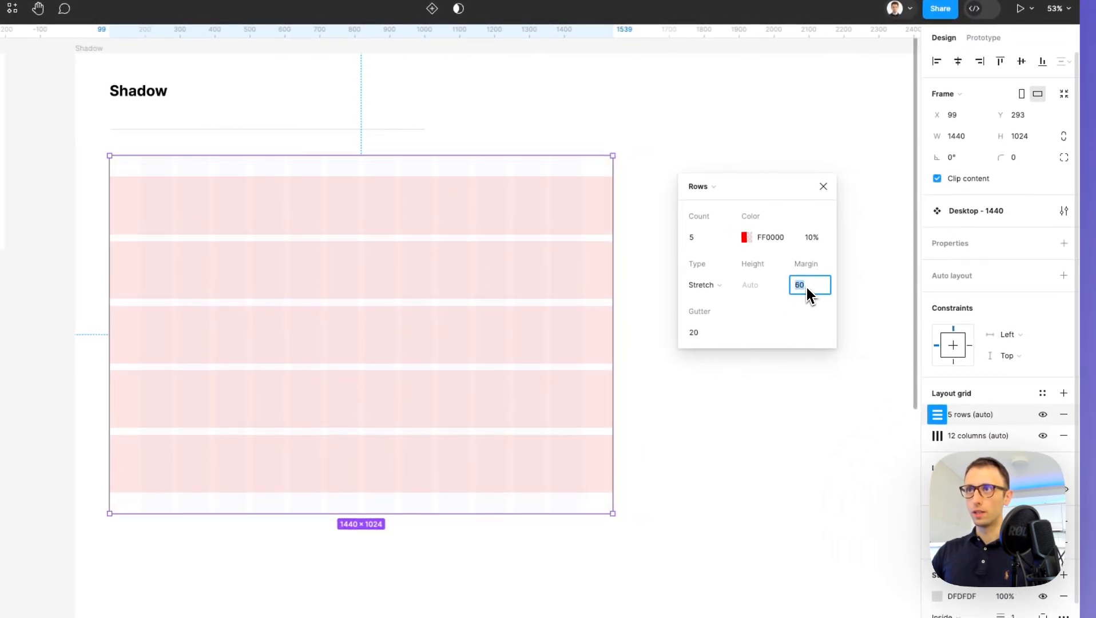
key(shift+Up)
key(shift+Up)
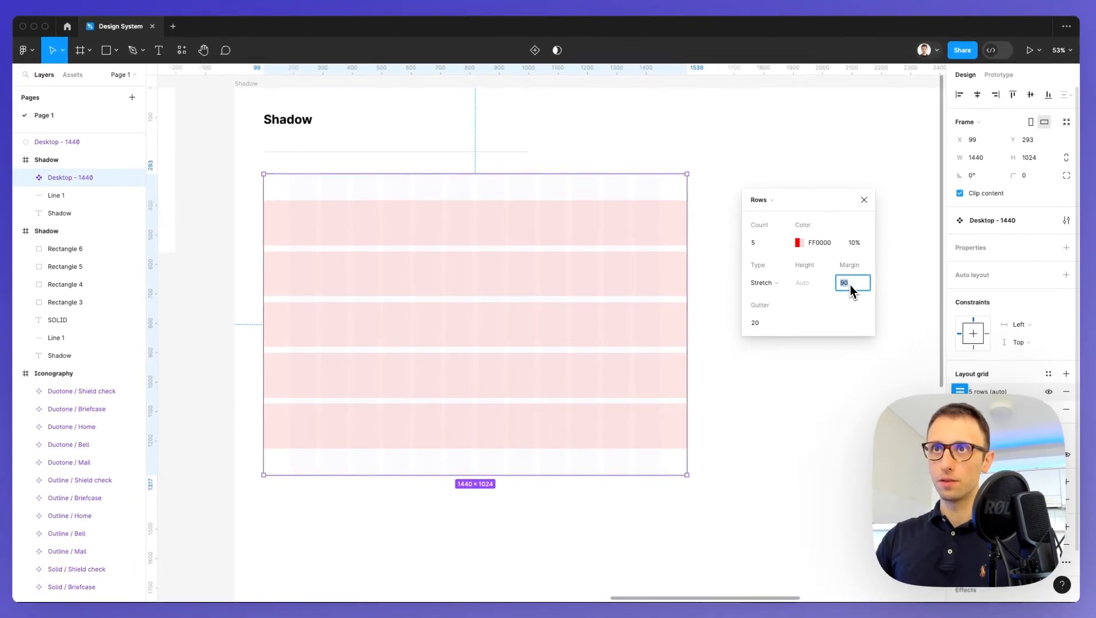
scroll(228, 224, up, 4)
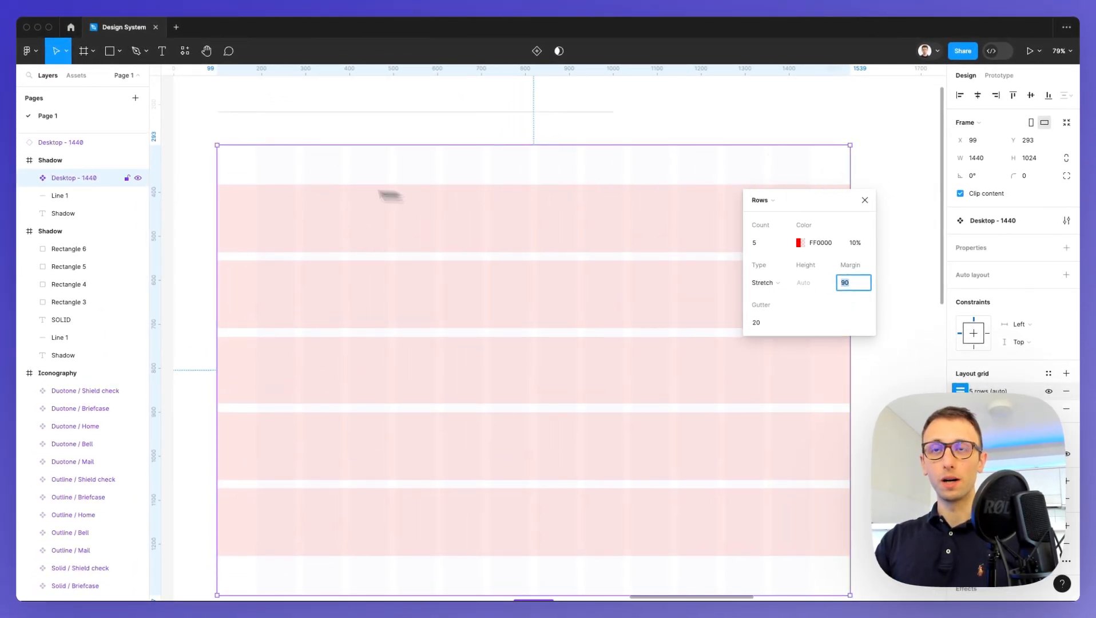
- Recolour the 5-row grid of the Desktop - 1440 component to B2B7D2 at 19% opacity and close the grid settings
scroll(588, 171, down, 3)
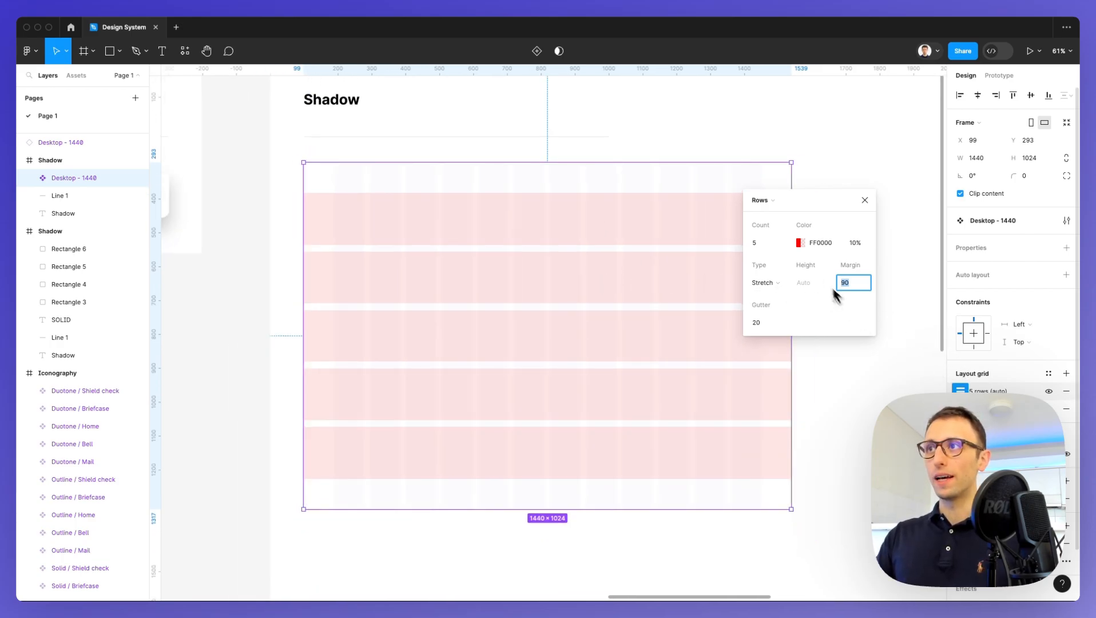
click(799, 243)
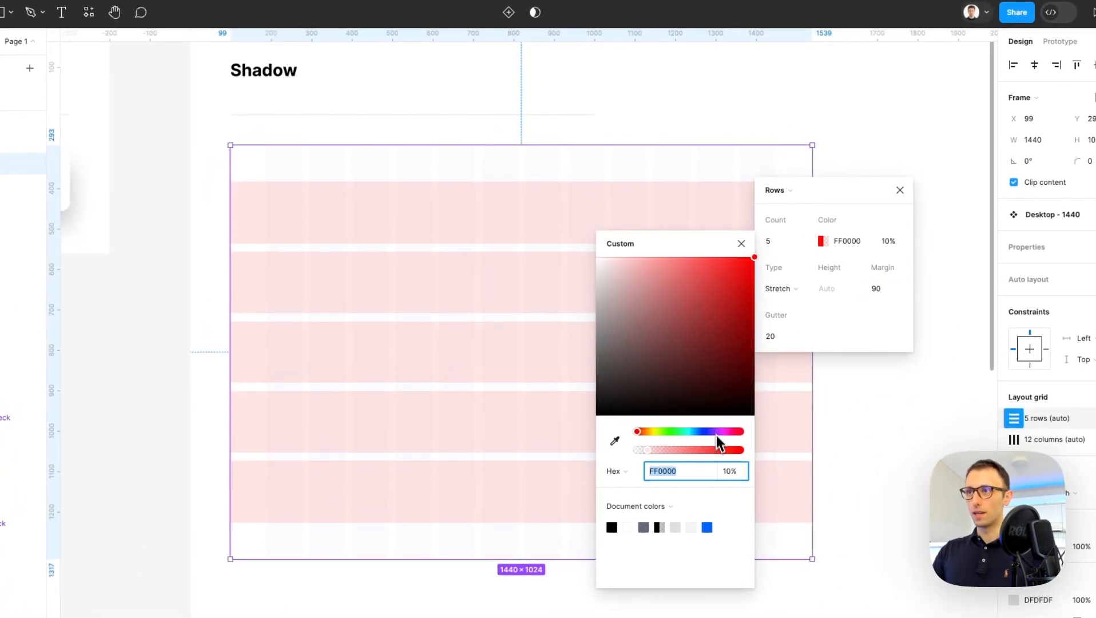
drag(715, 435, 703, 434)
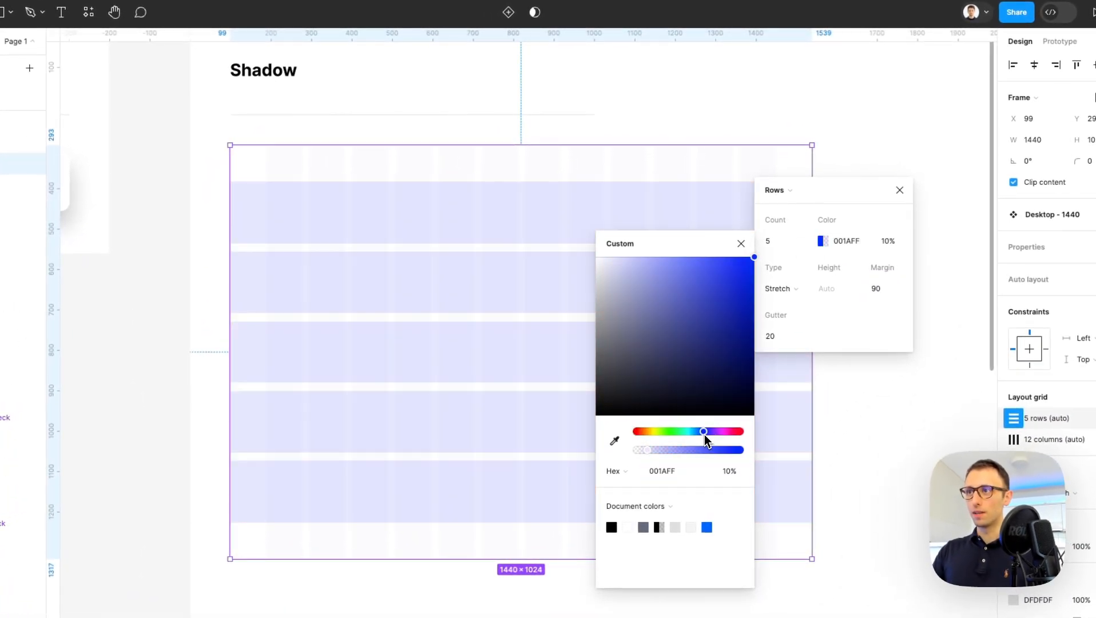
click(601, 263)
drag(607, 274, 621, 289)
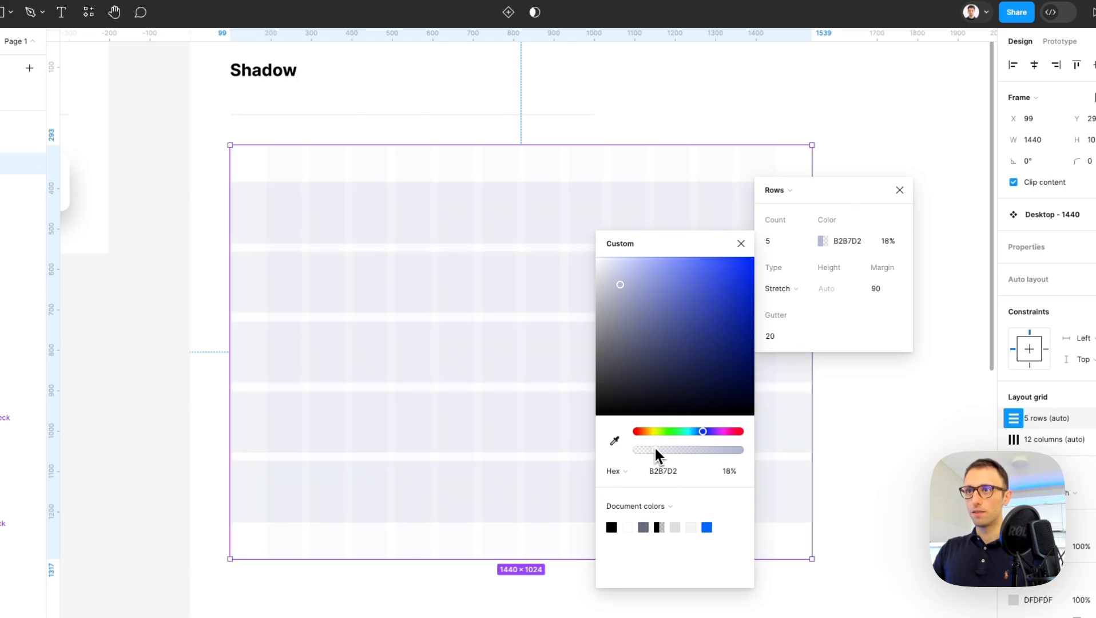
click(526, 196)
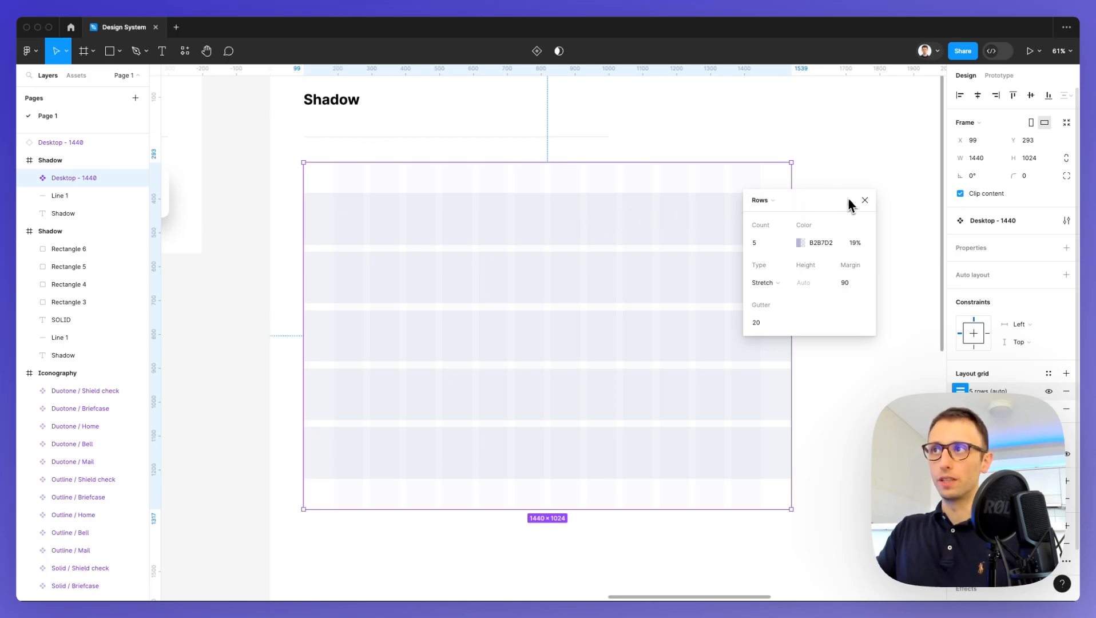
click(864, 201)
- Extend the divider line under the enlarged Shadow frame's heading to 1438 wide, reaching the component's right edge
scroll(611, 217, down, 5)
click(588, 173)
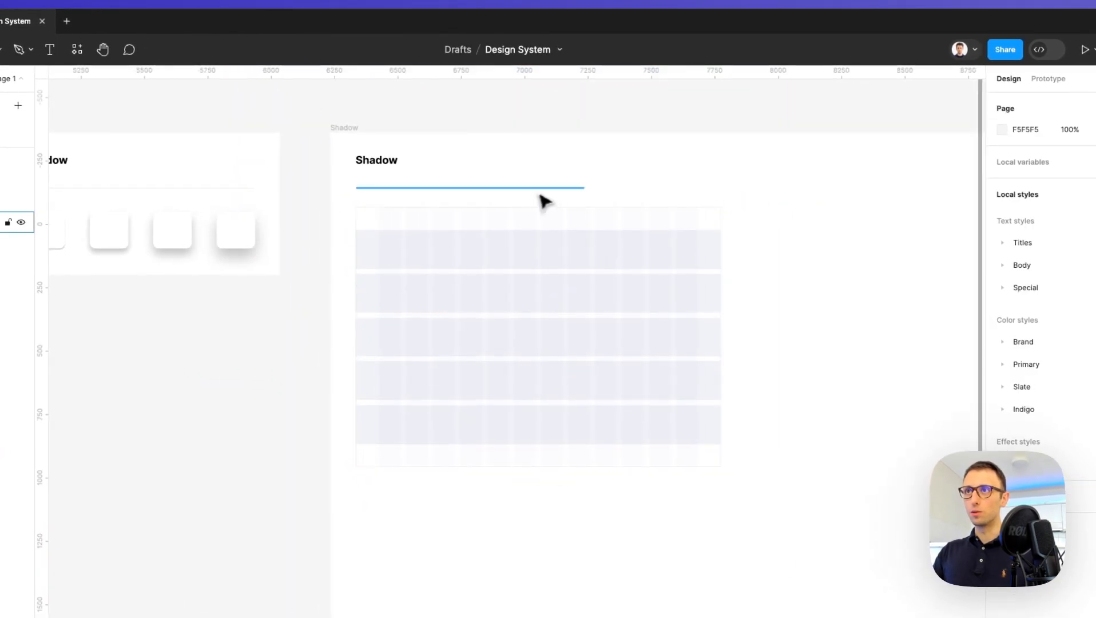
click(544, 199)
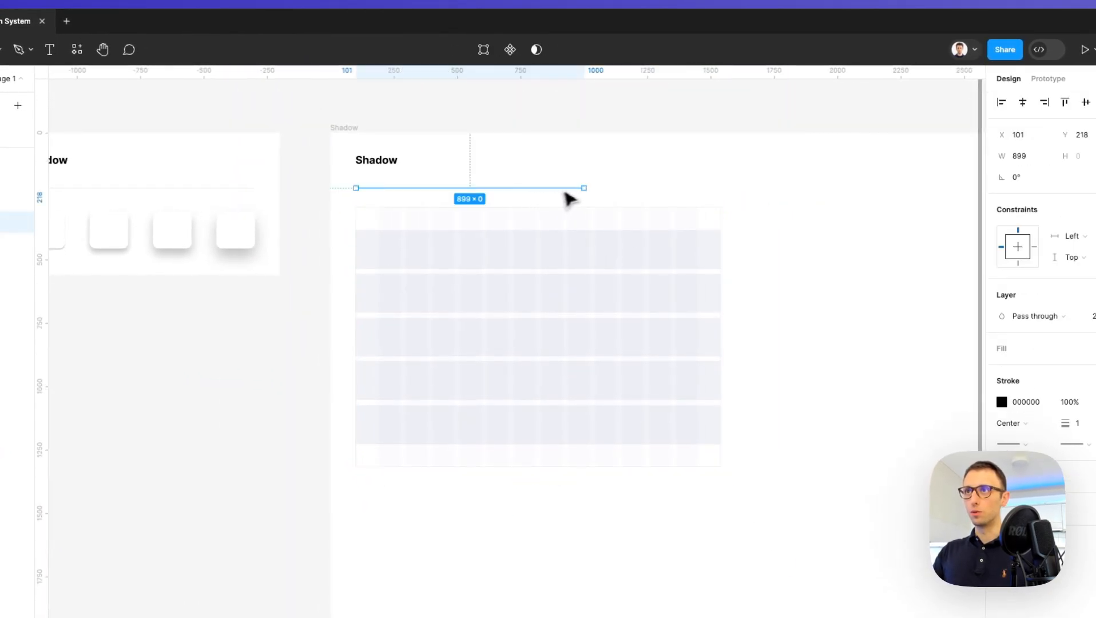
drag(583, 187, 715, 188)
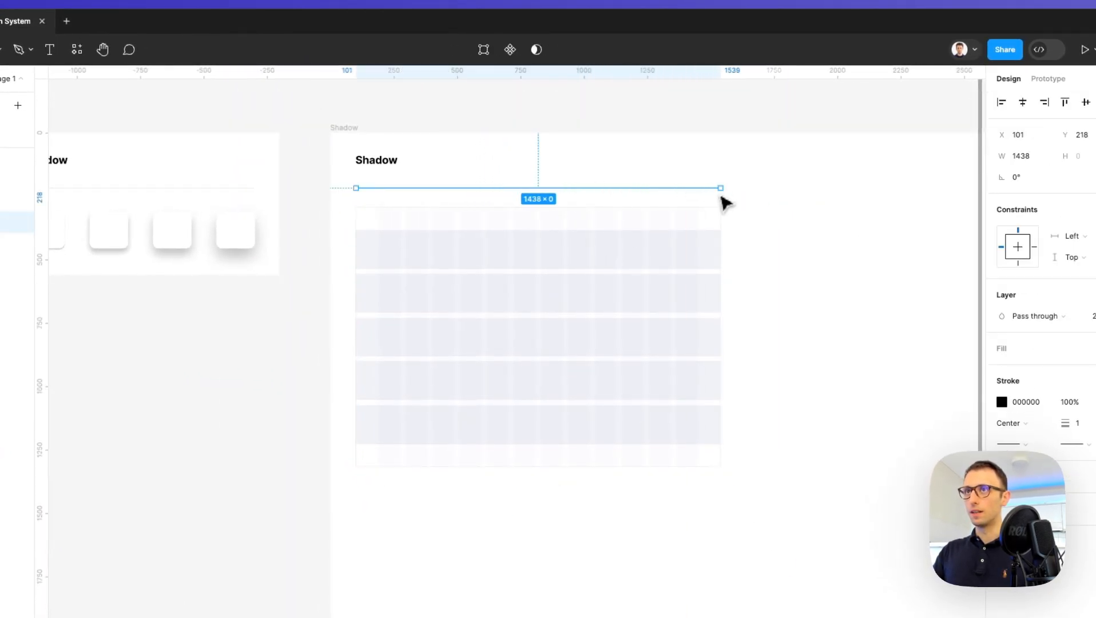
- Change the heading text above the divider line to "Layouts"
click(391, 159)
double_click(395, 160)
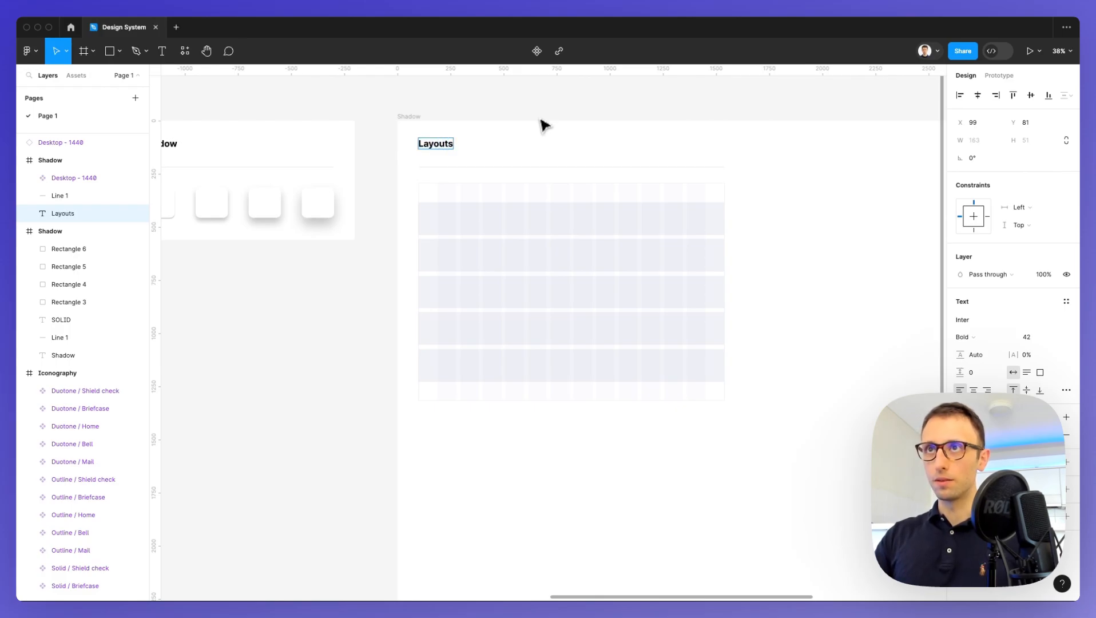
click(543, 125)
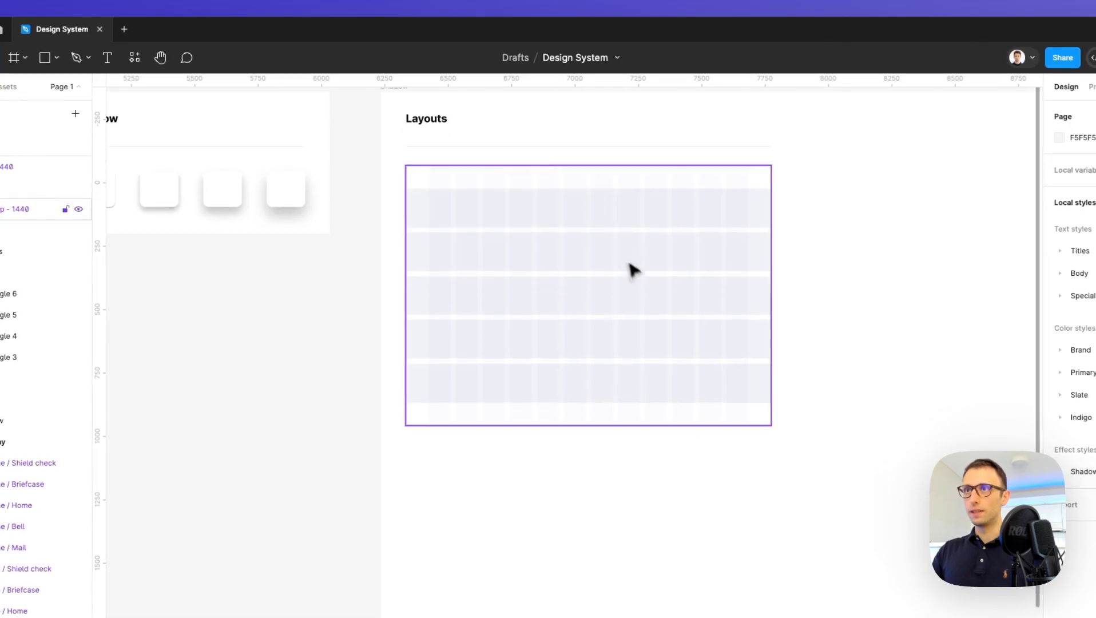
- Move the Desktop - 1440 component down and place a copy of the SOLID label above it, reading "1440PX"
scroll(633, 270, down, 1)
scroll(687, 251, up, 2)
click(474, 223)
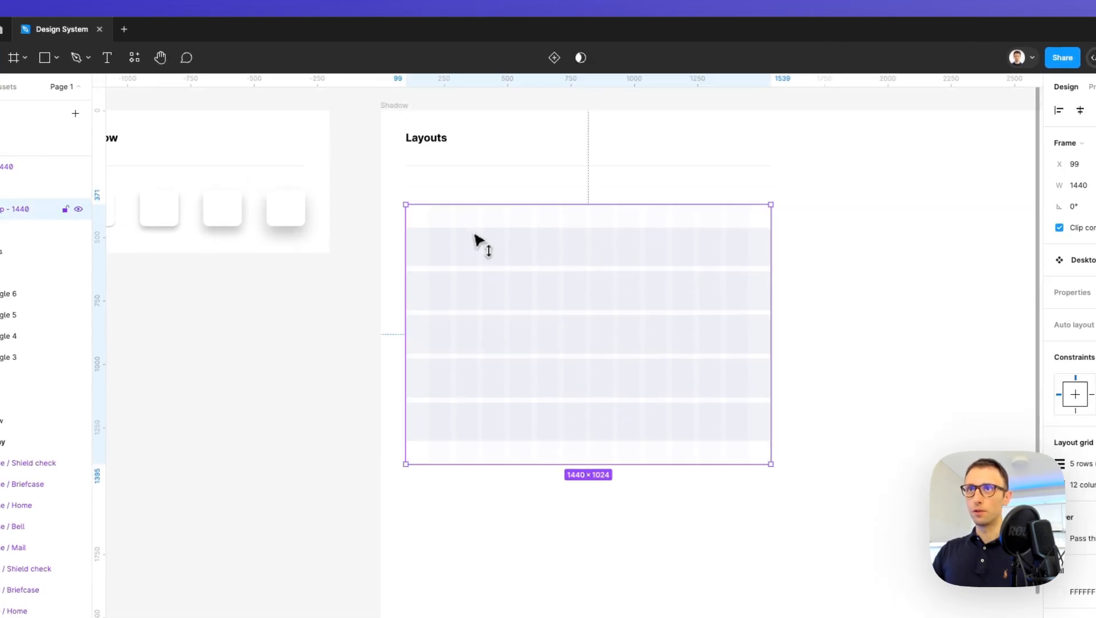
scroll(383, 213, left, 3)
drag(255, 191, 589, 188)
scroll(589, 188, up, 5)
text(1440PX)
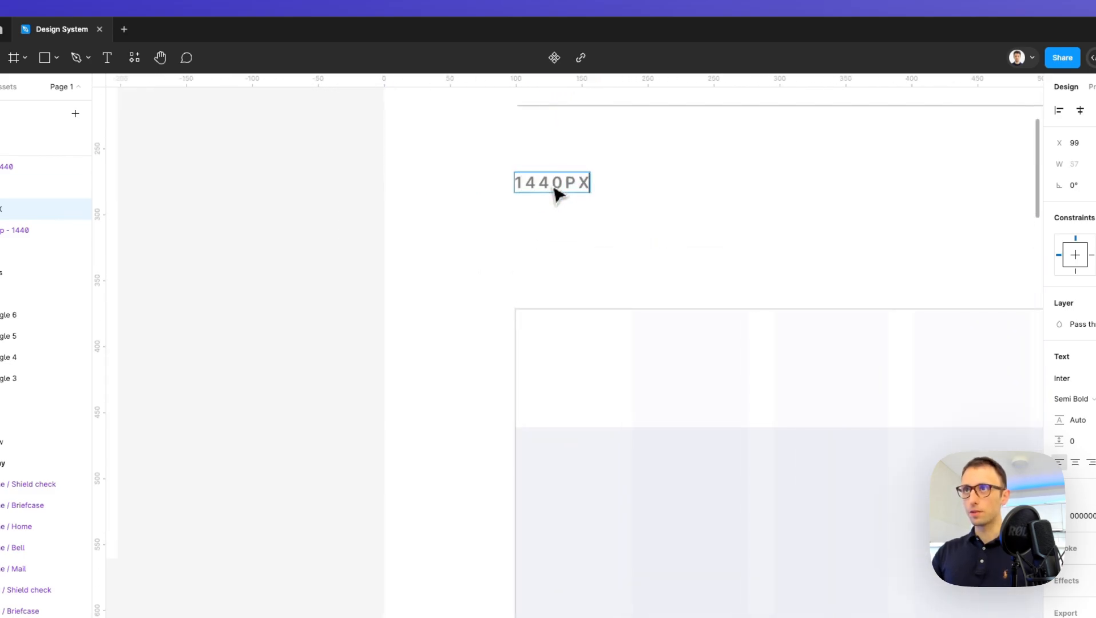
- Move the Desktop - 1440 component up to Y 308, close beneath the 1440PX label
scroll(572, 185, down, 2)
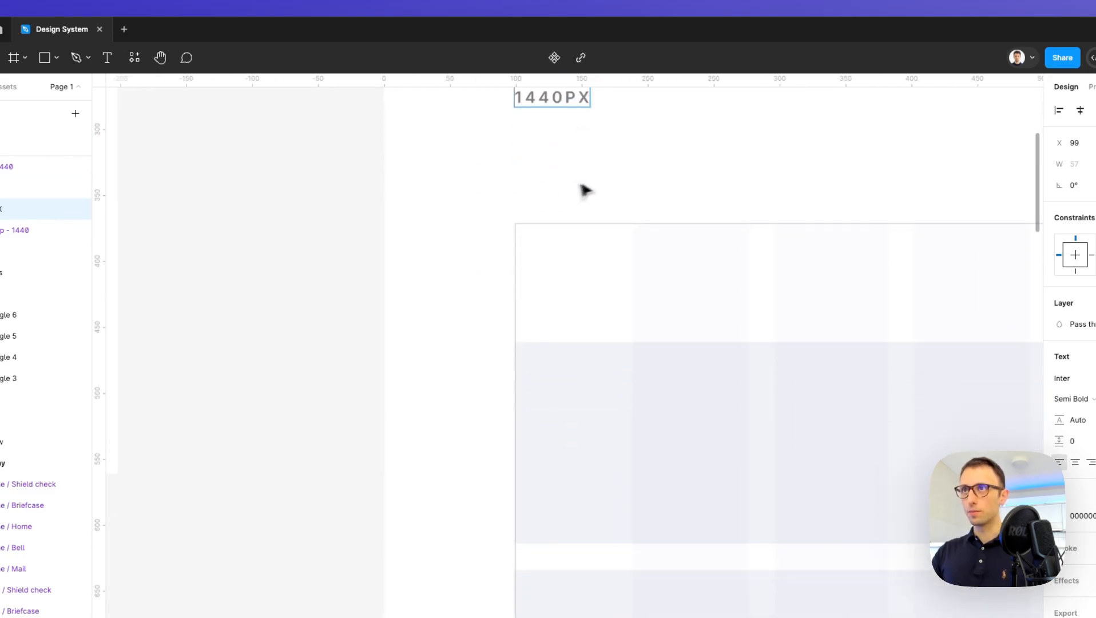
click(608, 184)
scroll(616, 183, down, 3)
click(594, 193)
drag(570, 215, 633, 194)
scroll(634, 194, down, 5)
scroll(635, 196, right, 7)
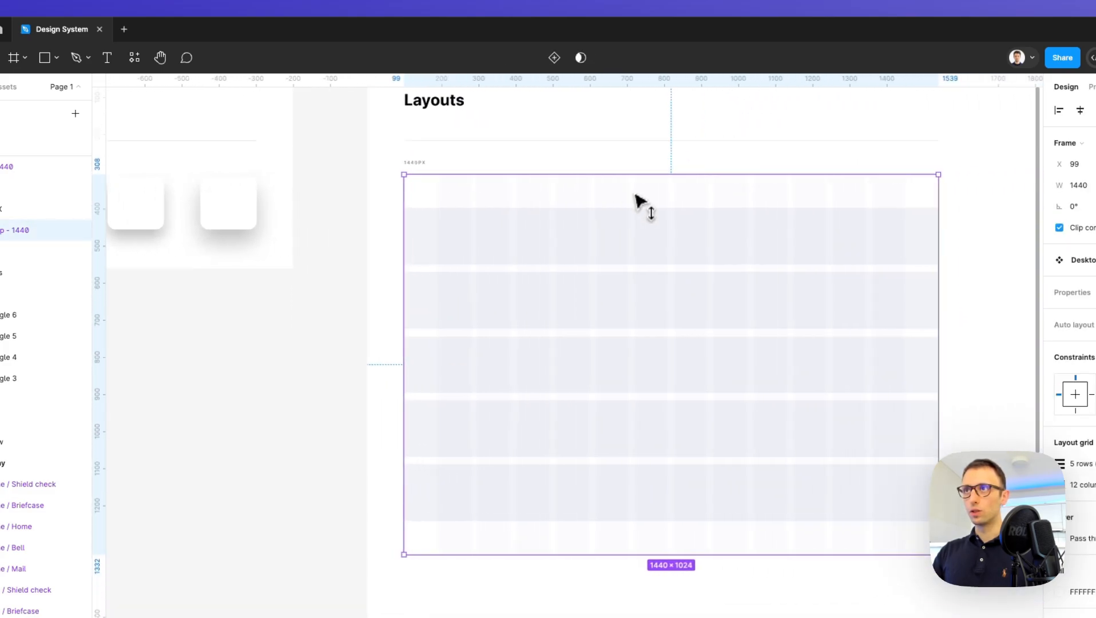
click(815, 197)
scroll(815, 197, down, 4)
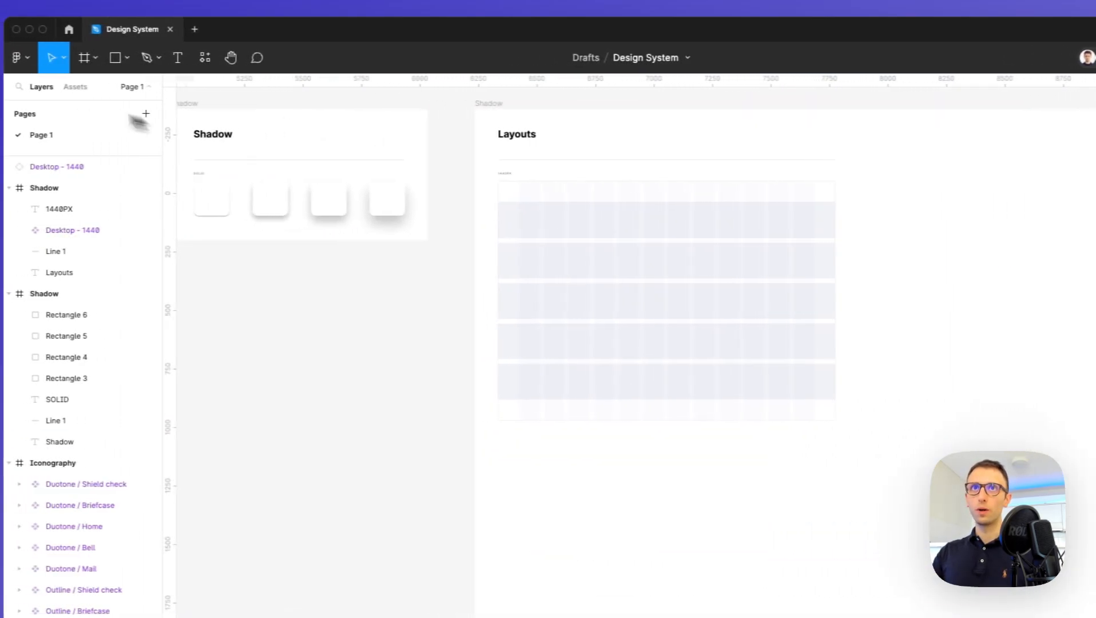
- Create a new 375 × 667 frame from the iPhone 8 phone preset
click(5, 60)
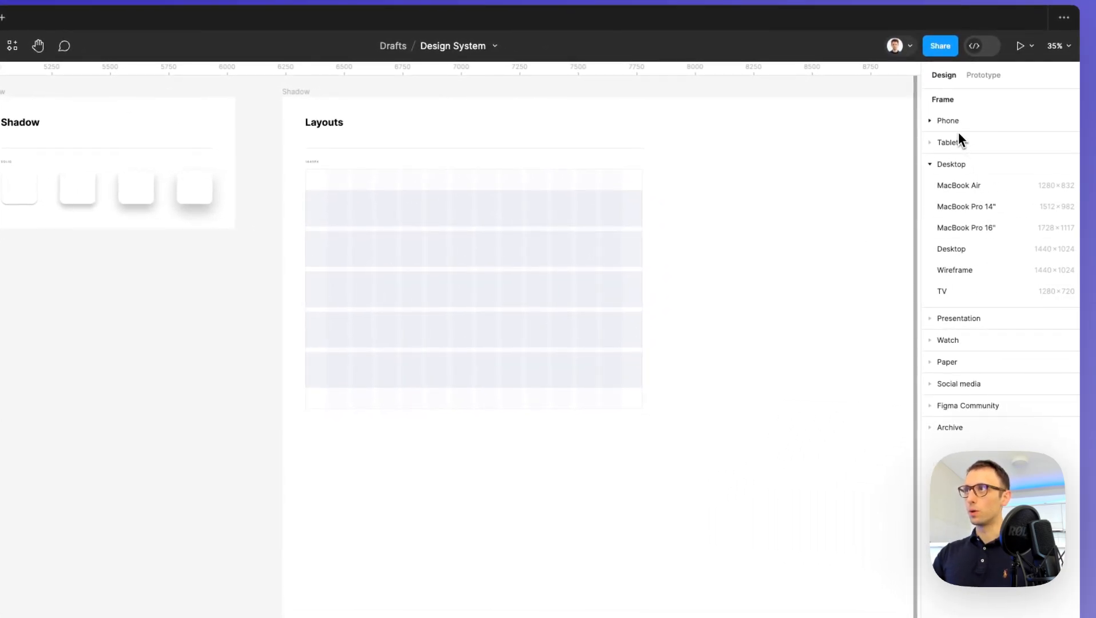
click(955, 123)
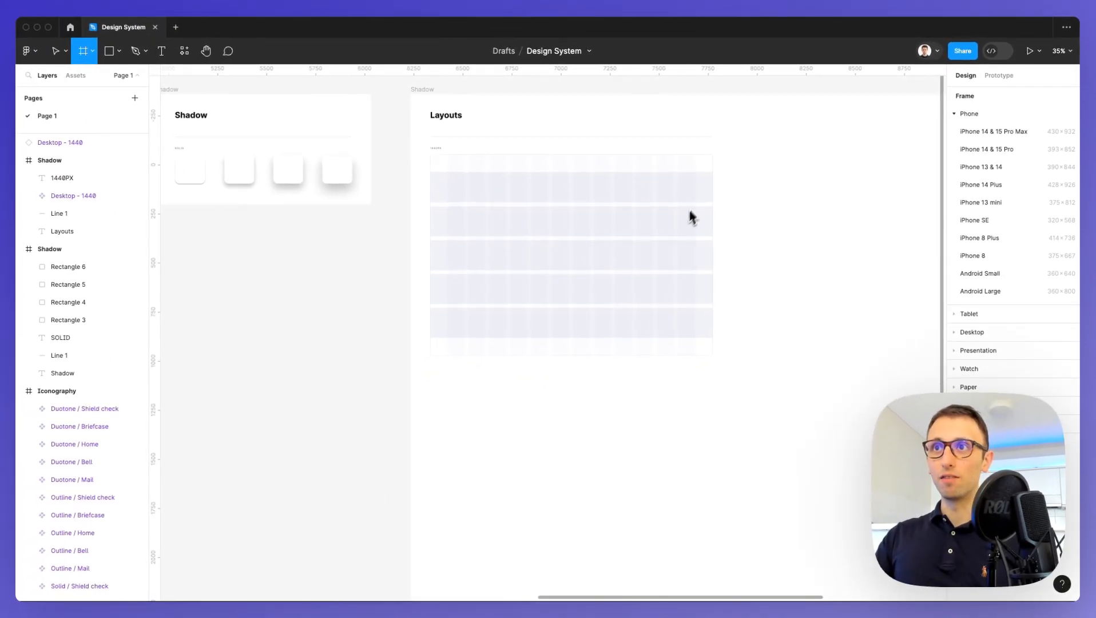
scroll(612, 232, right, 5)
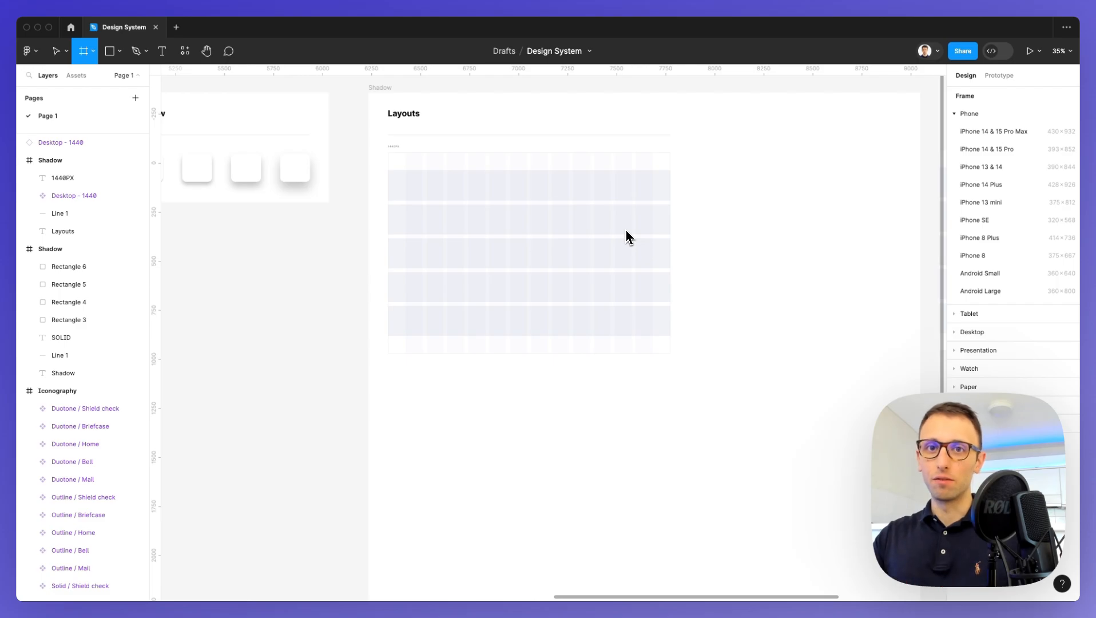
scroll(626, 224, right, 3)
scroll(620, 222, up, 2)
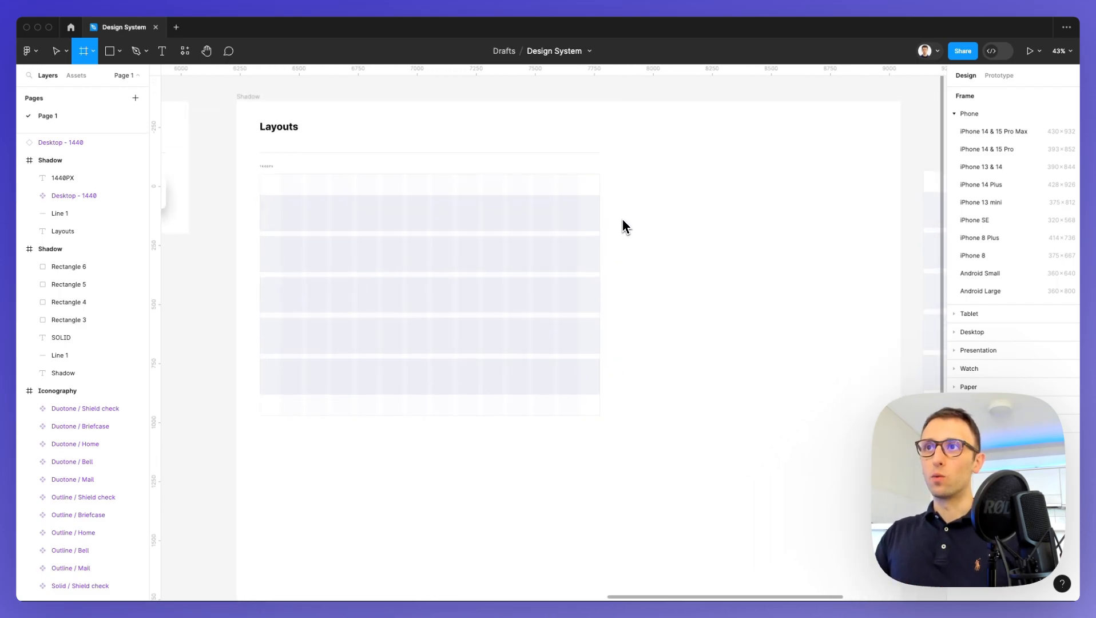
scroll(623, 225, right, 3)
scroll(623, 225, up, 1)
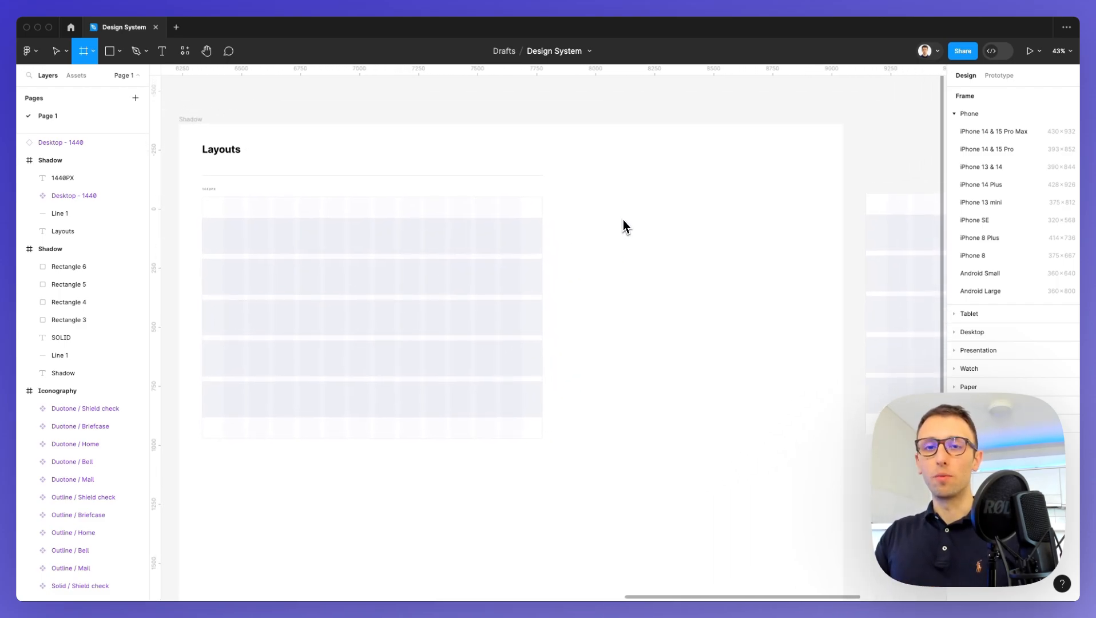
scroll(623, 223, down, 1)
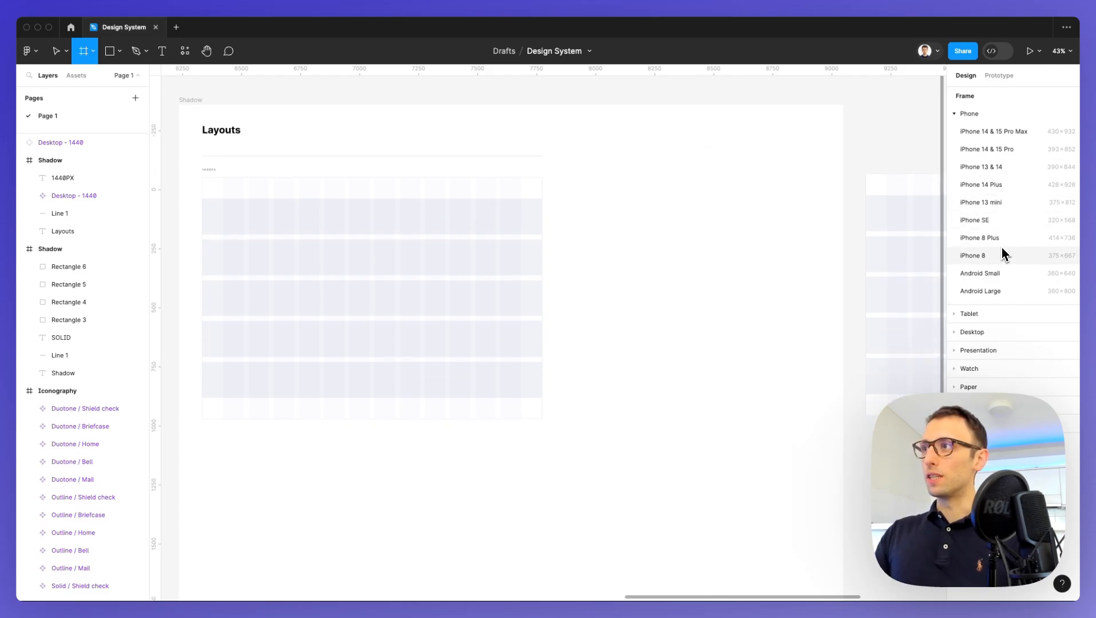
click(1021, 256)
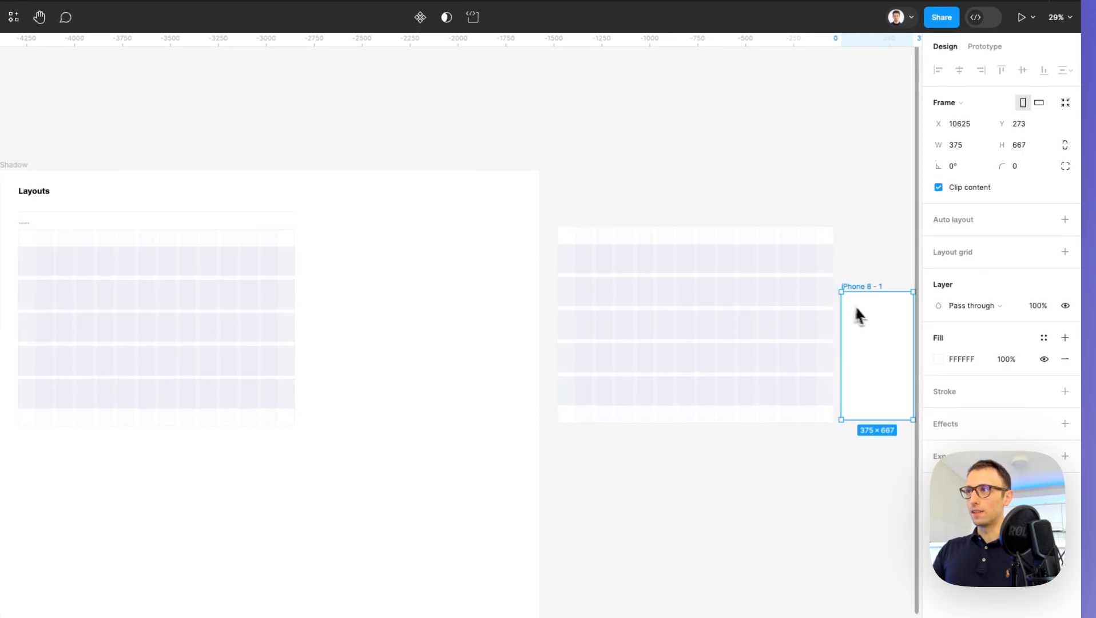
- Move the iPhone 8 frame into the Layouts section beside the desktop grid, at X 1680 and Y 308
drag(864, 312, 355, 241)
scroll(343, 238, up, 5)
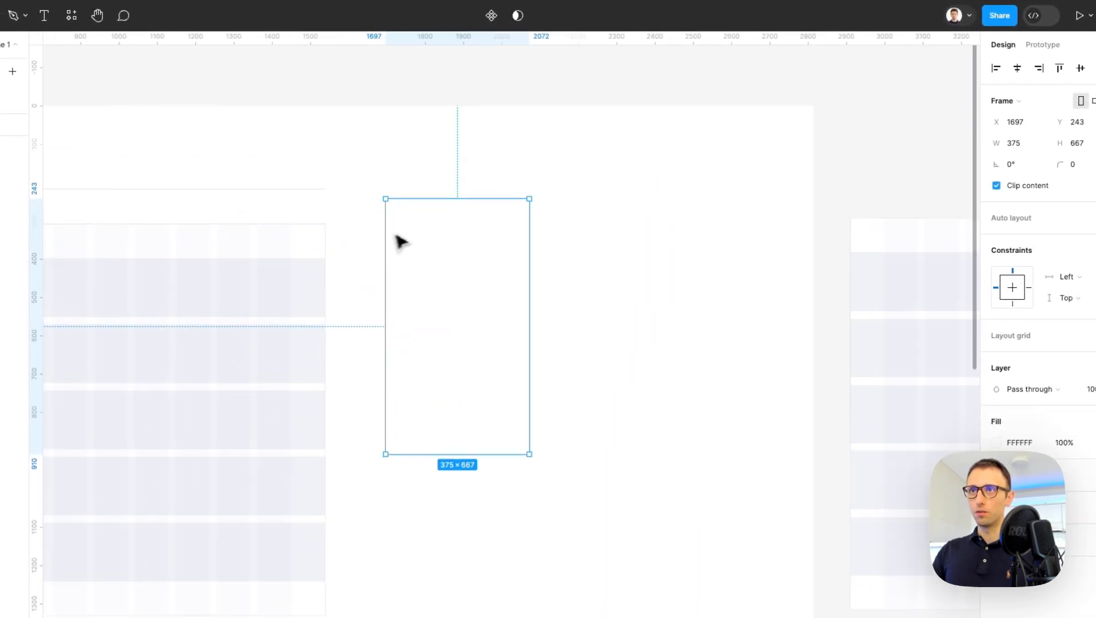
drag(456, 245, 458, 269)
scroll(483, 262, down, 1)
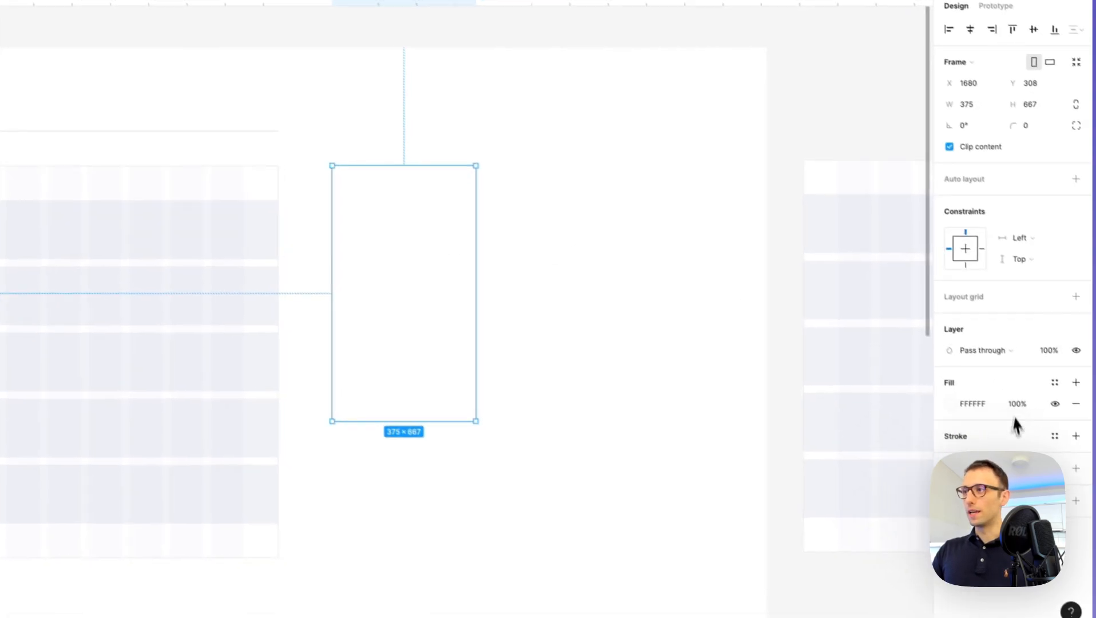
- Add a 000000 stroke to the iPhone 8 frame and lower its opacity to 20%
click(1075, 436)
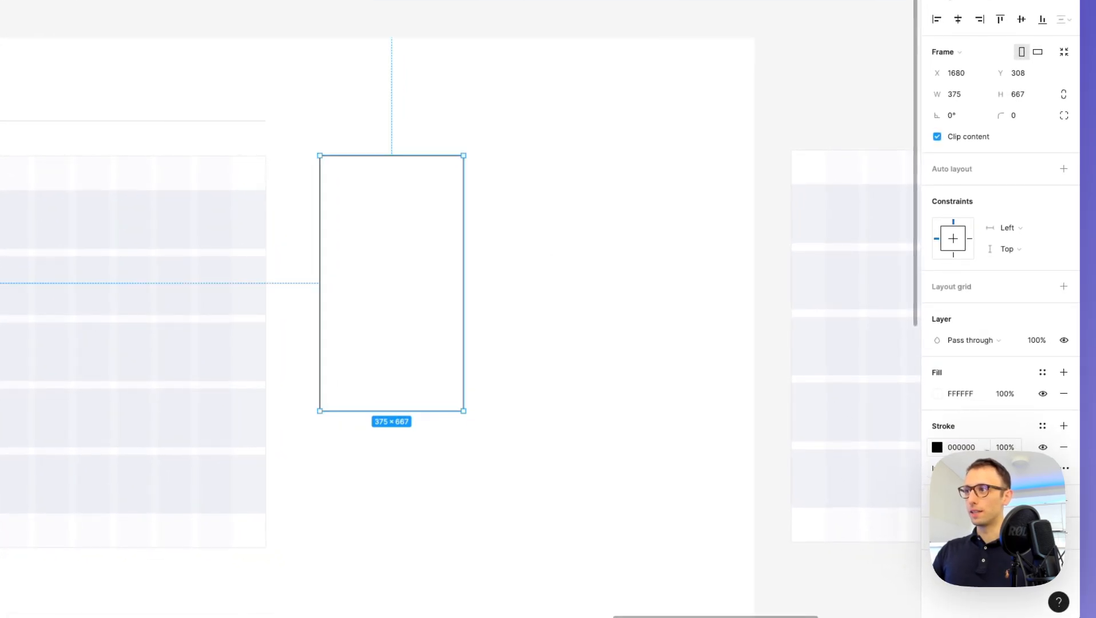
click(1005, 447)
text(40)
key(Return)
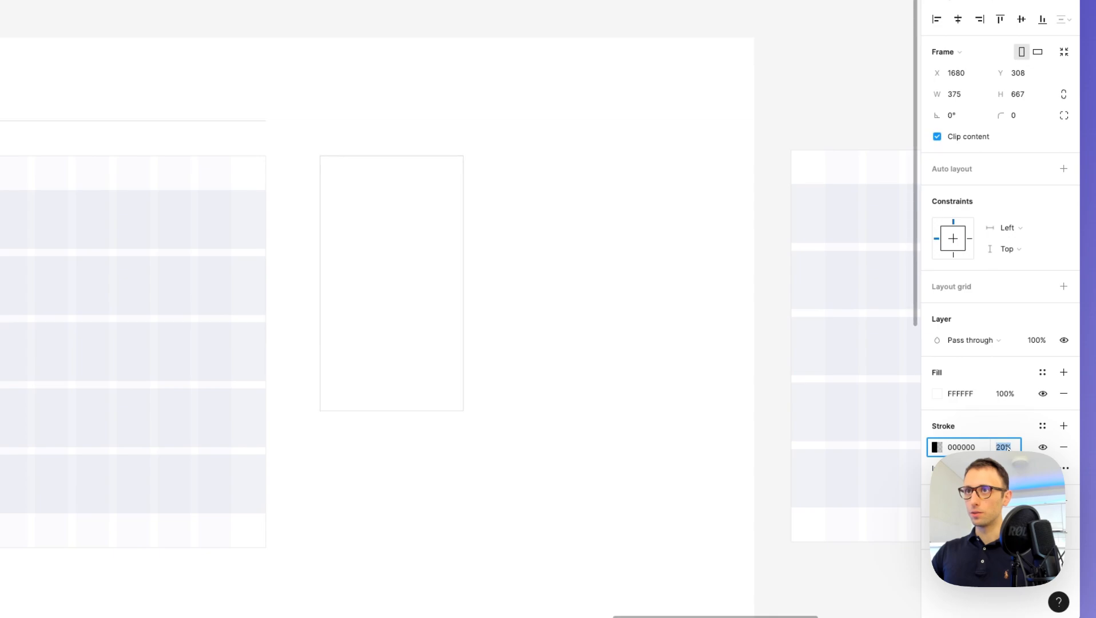
key(shift+Down)
- Stretch the iPhone 8 frame downward to a height of 1024, level with the desktop component's lower edge
scroll(434, 339, down, 3)
drag(444, 399, 434, 498)
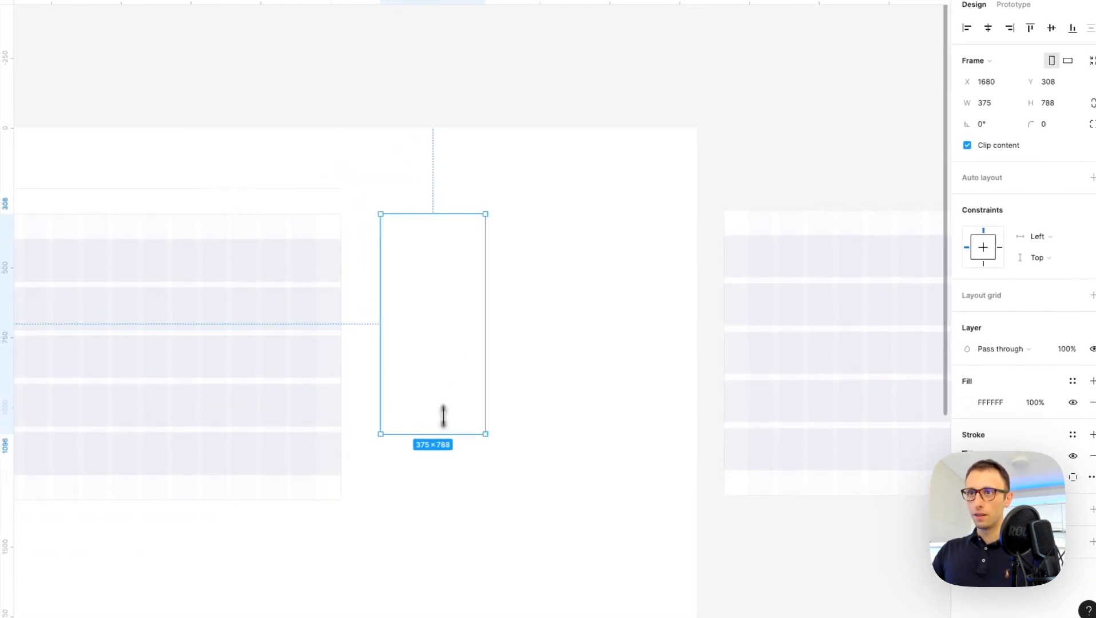
scroll(675, 334, down, 2)
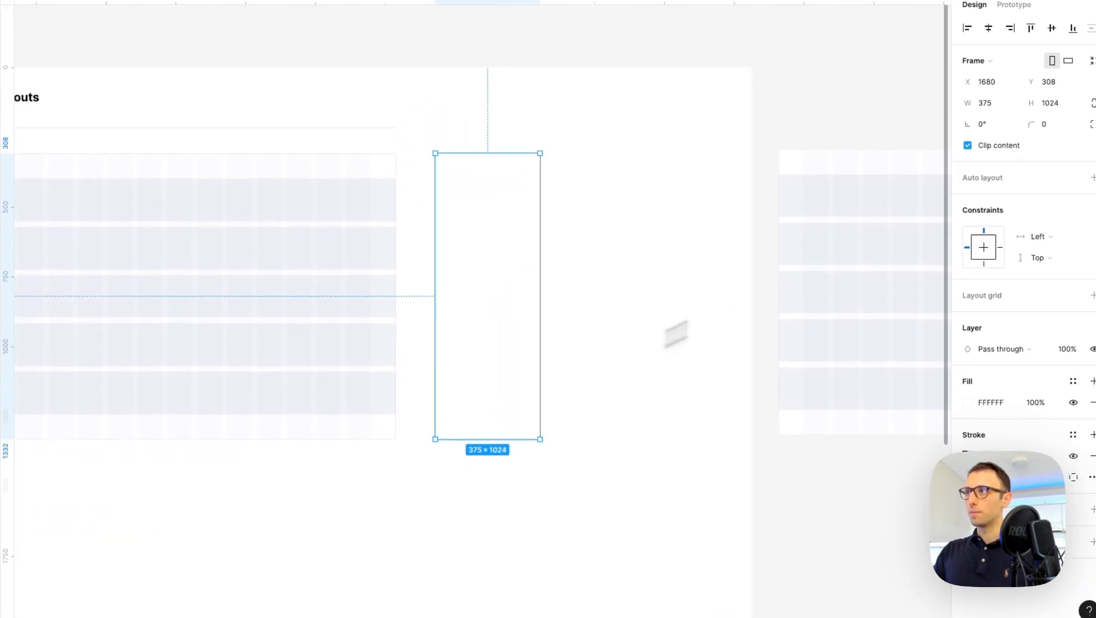
- Add a layout grid to the iPhone 8 frame and configure it as 2 columns
click(1093, 296)
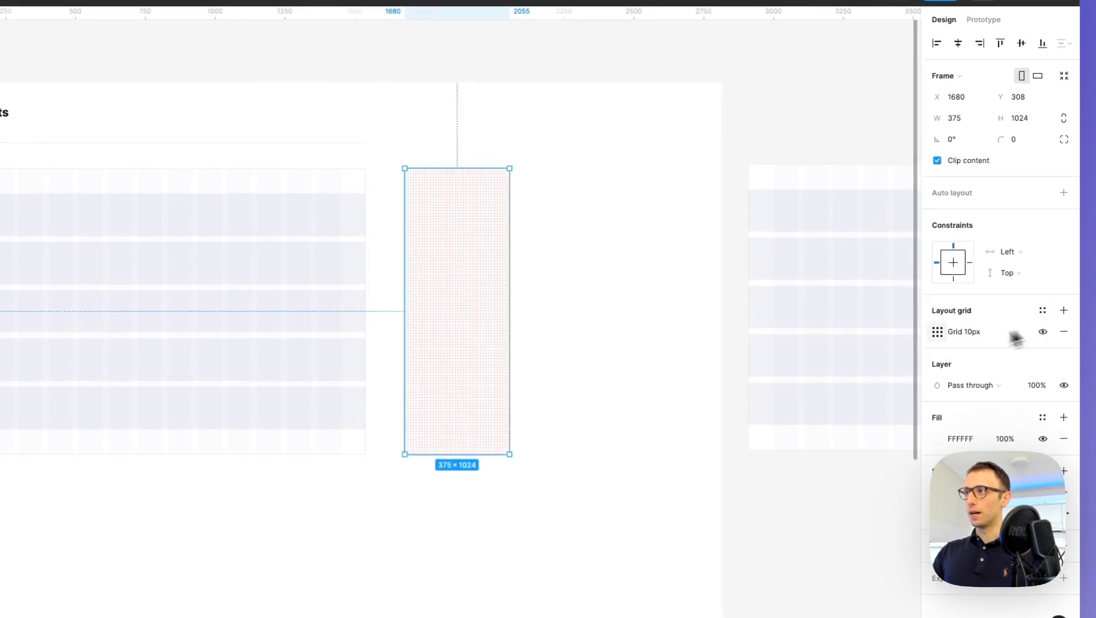
click(937, 331)
click(792, 334)
click(804, 349)
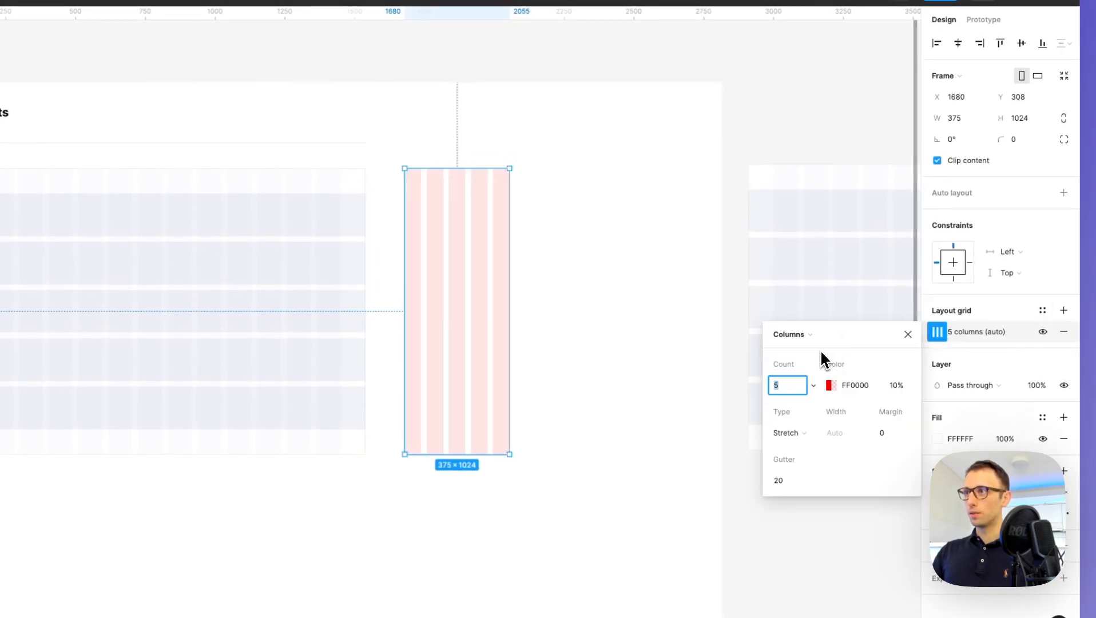
text(2)
key(Return)
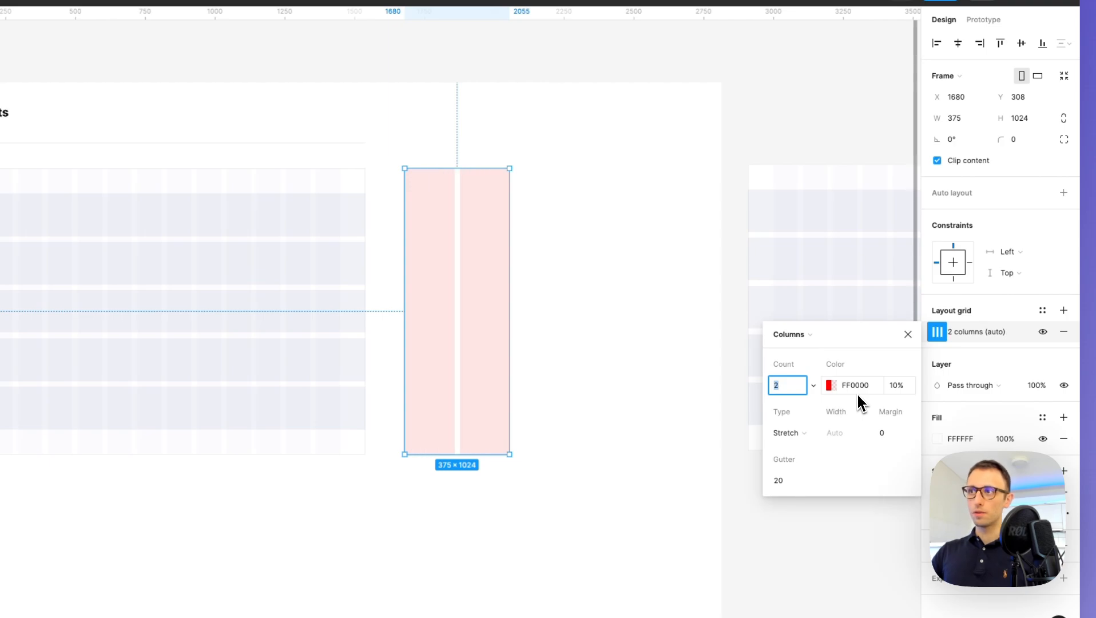
- Set the margin of the phone frame's column grid to 16
click(889, 433)
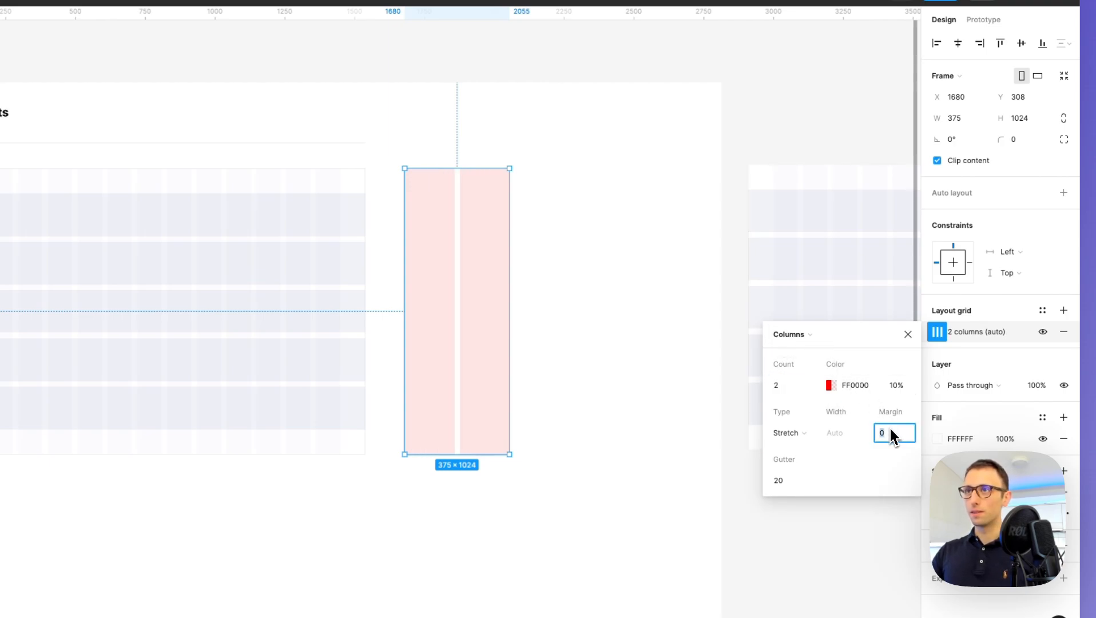
text(20)
key(Return)
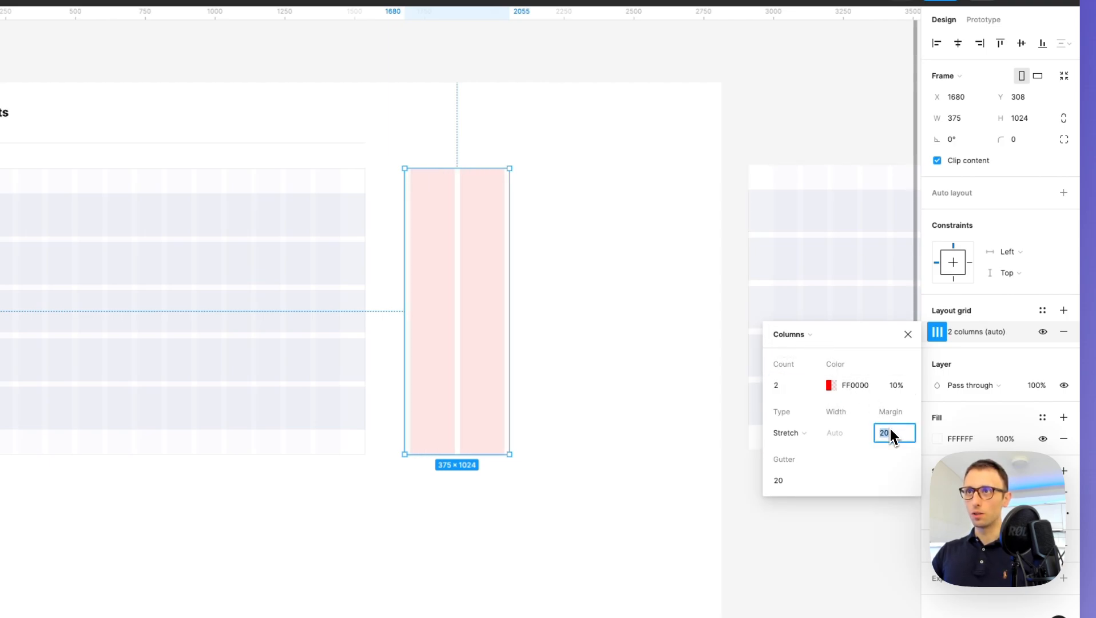
scroll(540, 302, up, 3)
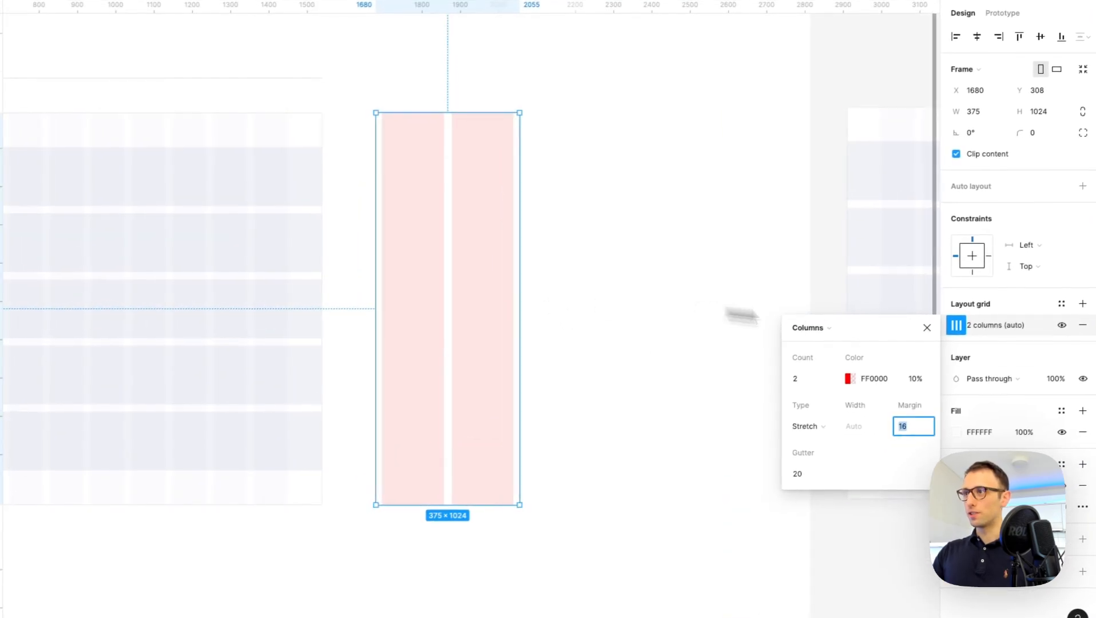
- Recolour the phone frame's column grid to a pale blue-grey, about B9BFDD at 10%
click(831, 385)
click(731, 473)
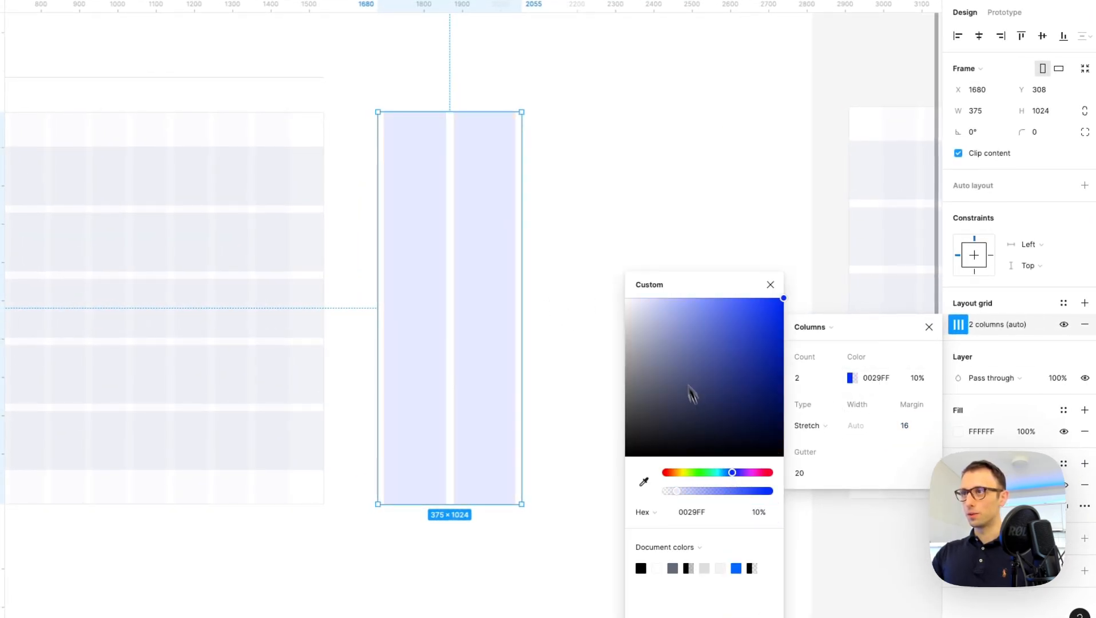
drag(628, 302, 647, 307)
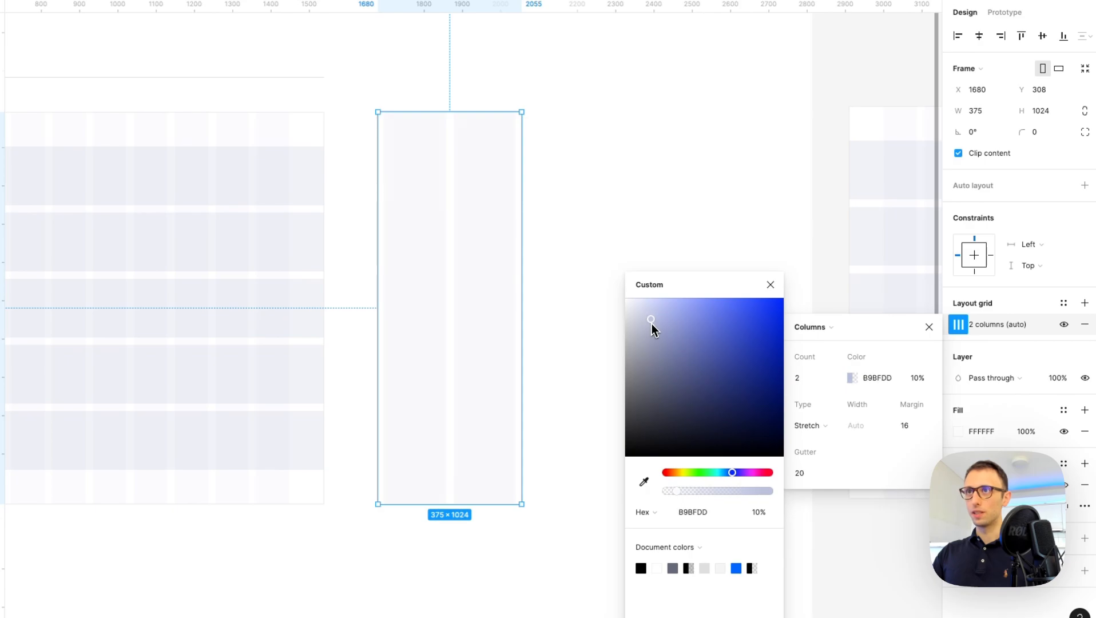
scroll(592, 303, down, 5)
click(585, 238)
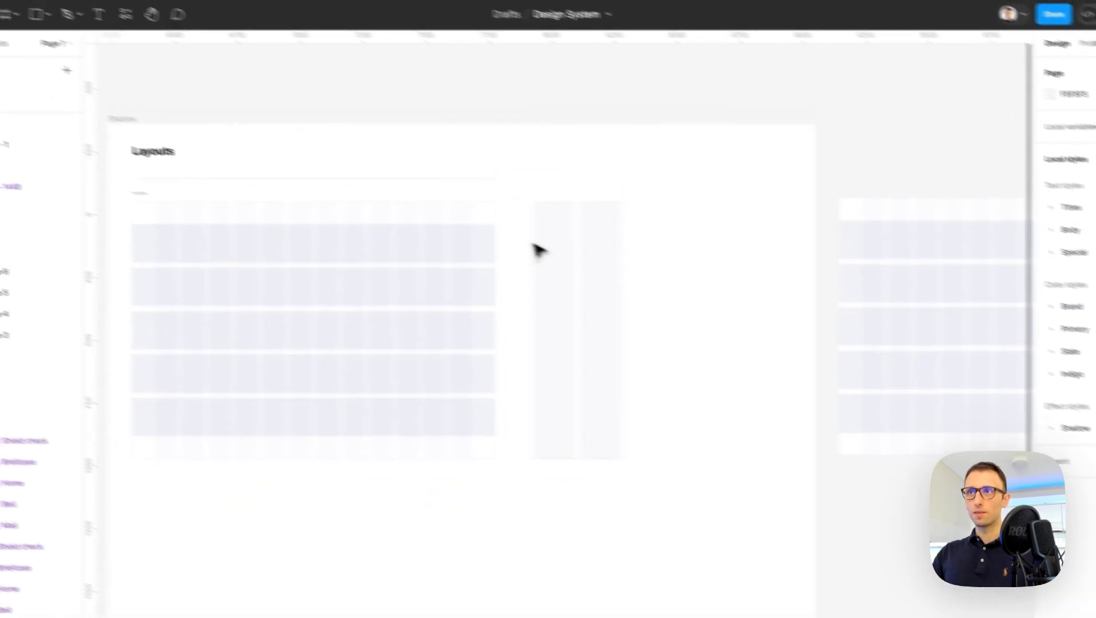
- Rename the iPhone 8 frame as Mobile - 375
click(446, 192)
double_click(72, 172)
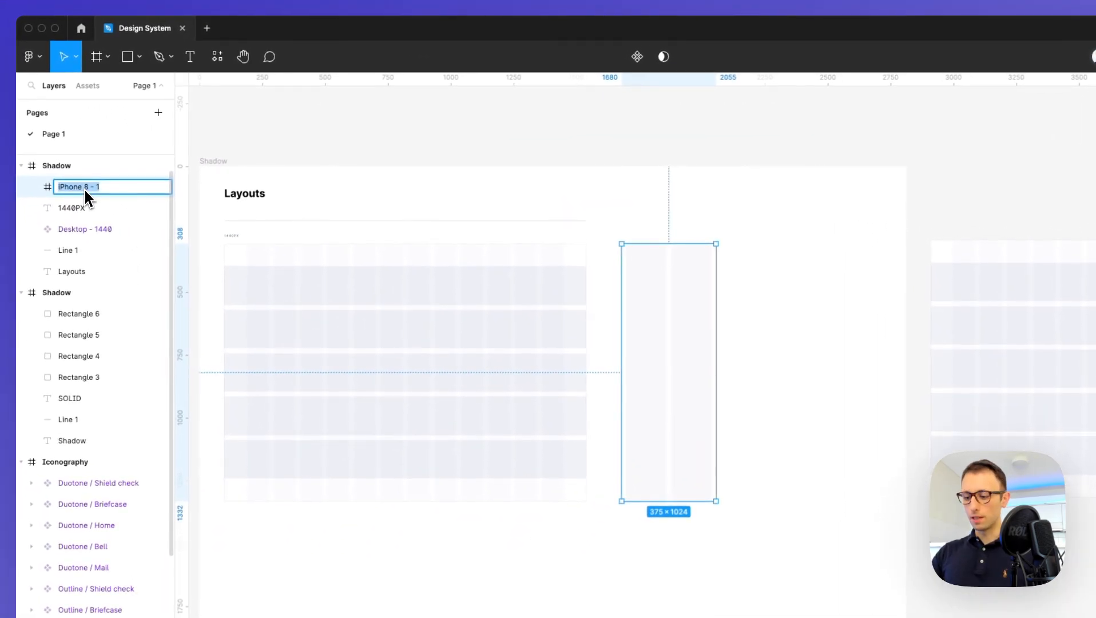
text(Mobile)
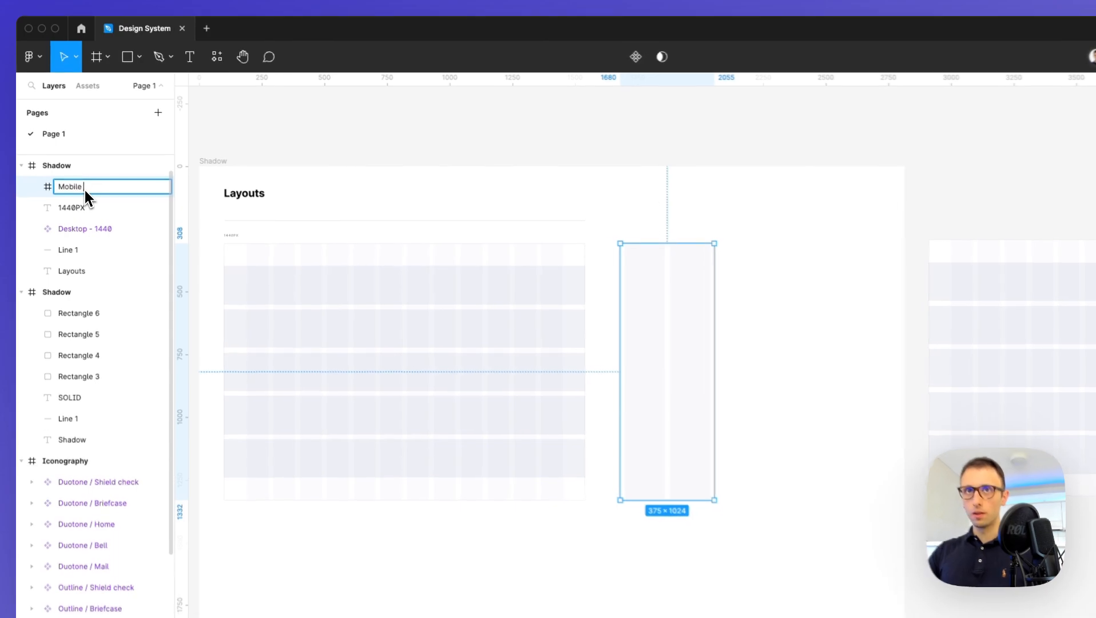
text( - )
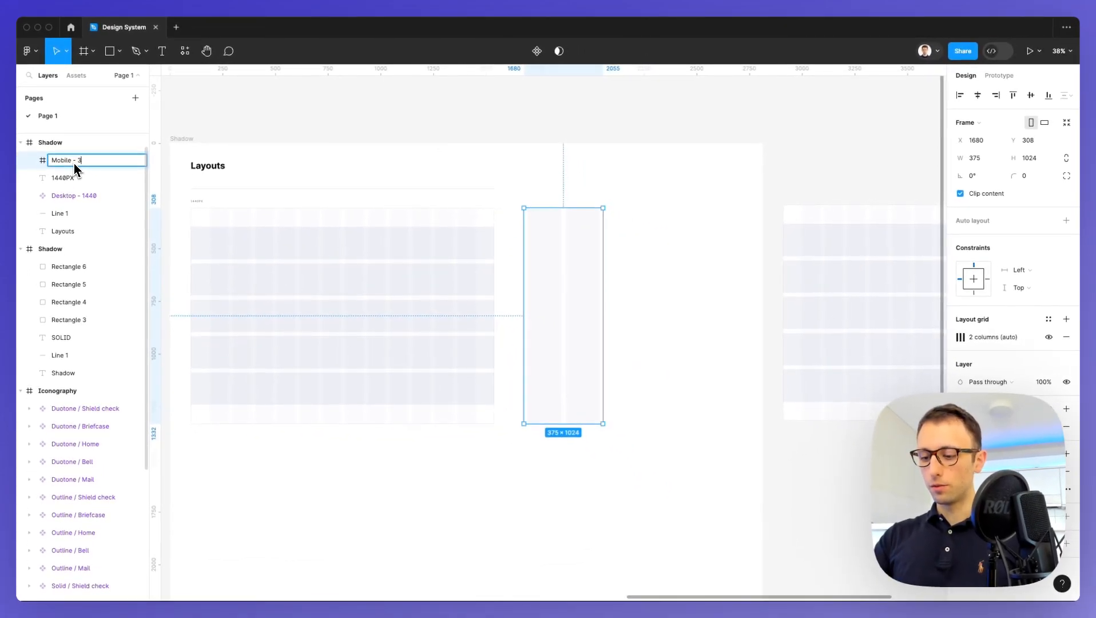
text(375)
key(Return)
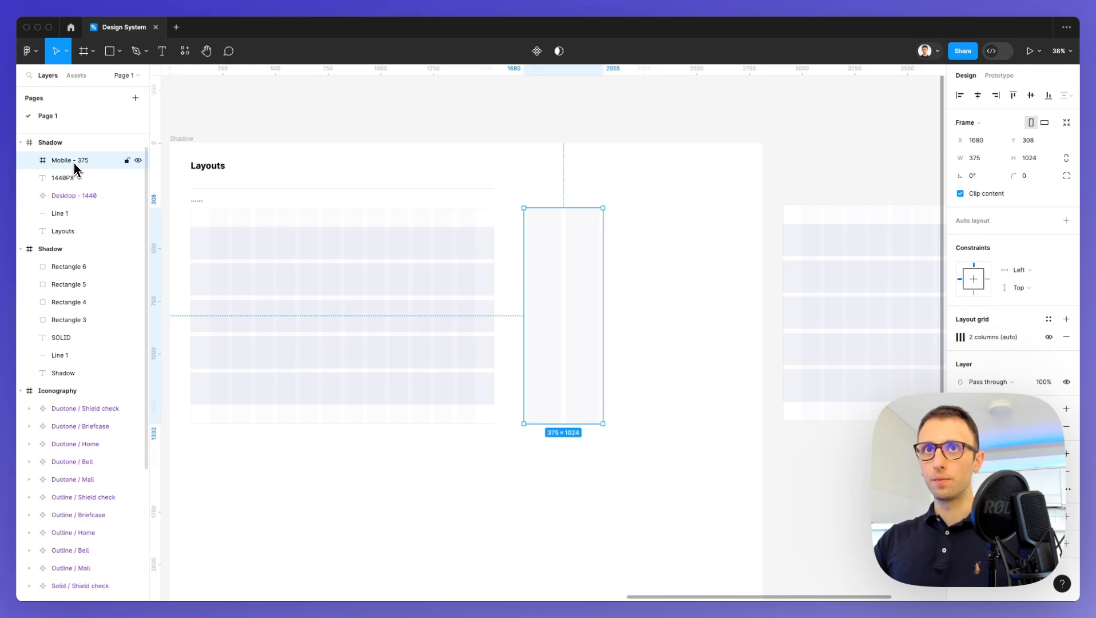
click(312, 194)
drag(198, 201, 533, 210)
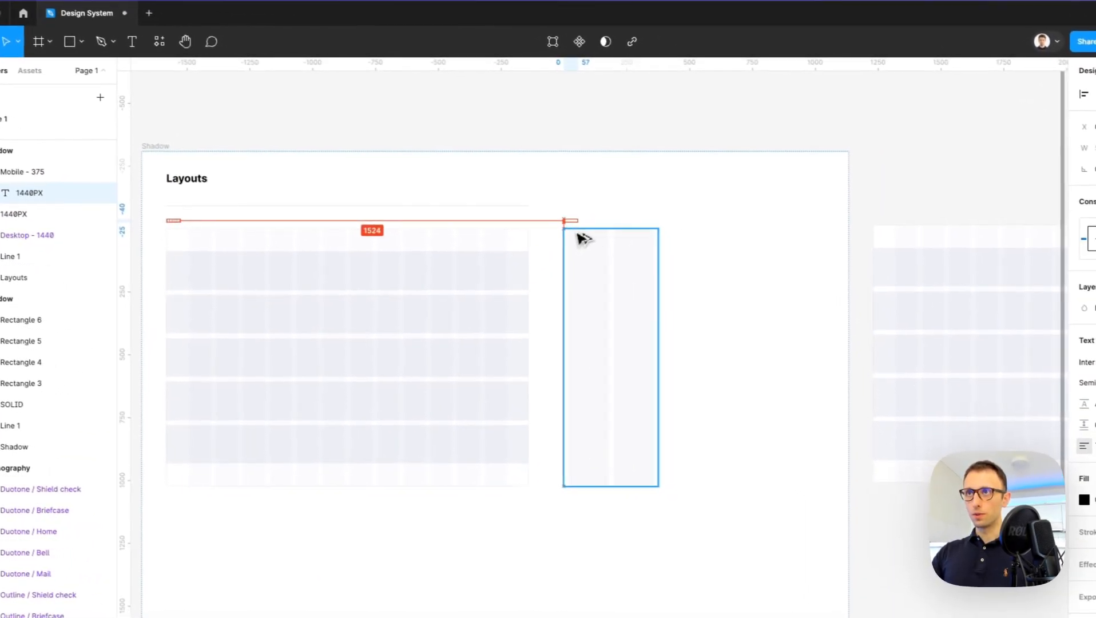
scroll(624, 248, up, 5)
click(364, 251)
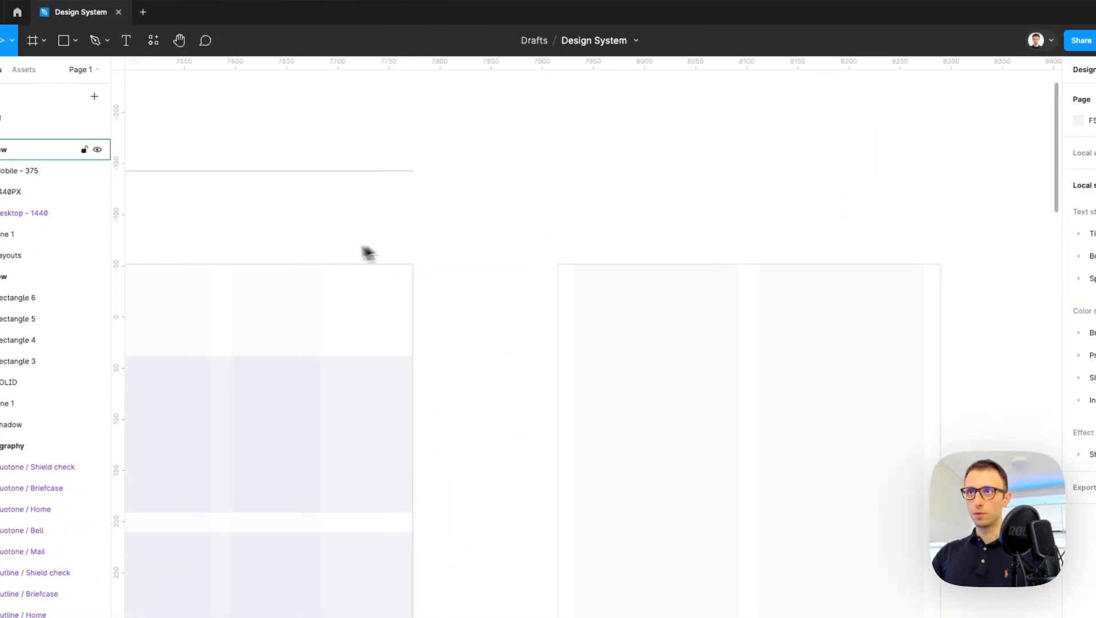
- Duplicate the 1440PX label above the phone frame, aligned with its left edge, and change the copy's text to 375PX
scroll(323, 254, down, 5)
drag(207, 209, 708, 216)
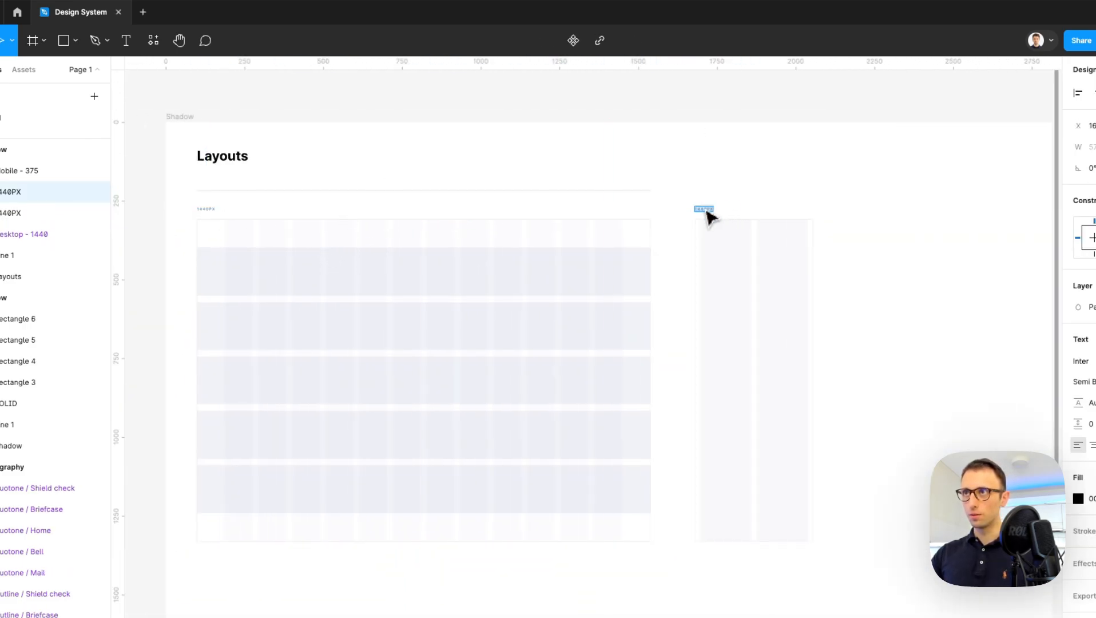
scroll(707, 215, up, 5)
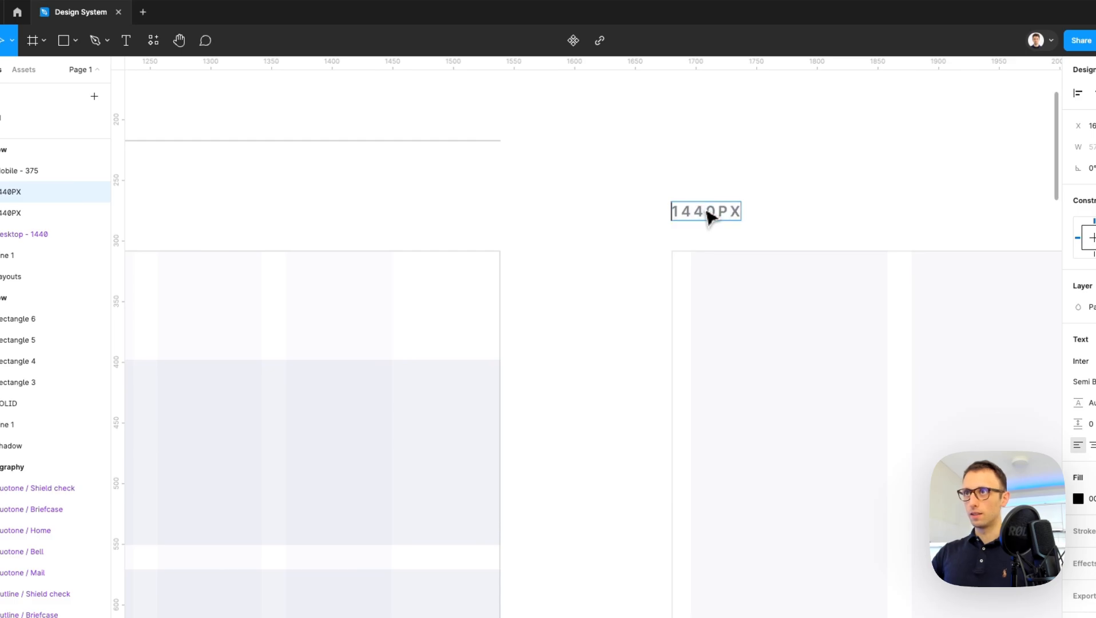
double_click(707, 216)
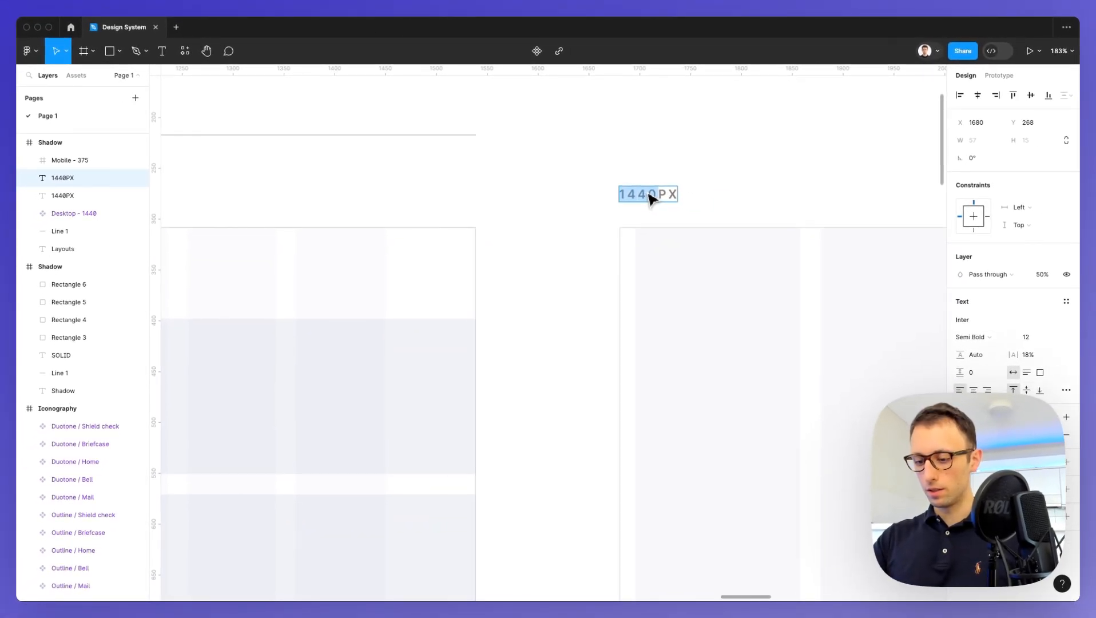
text(375)
key(Escape)
click(775, 157)
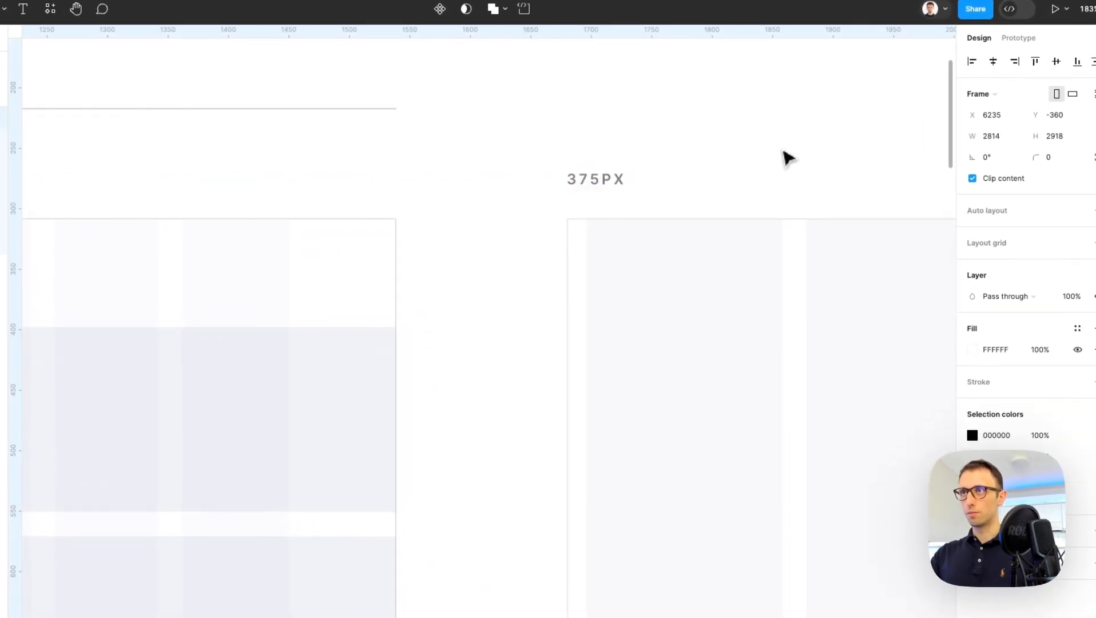
- Extend the divider line under the Layouts heading to a length of 1954, ending at the phone frame's right edge
scroll(784, 153, down, 5)
key(Escape)
click(634, 136)
drag(670, 135, 849, 138)
scroll(851, 139, down, 3)
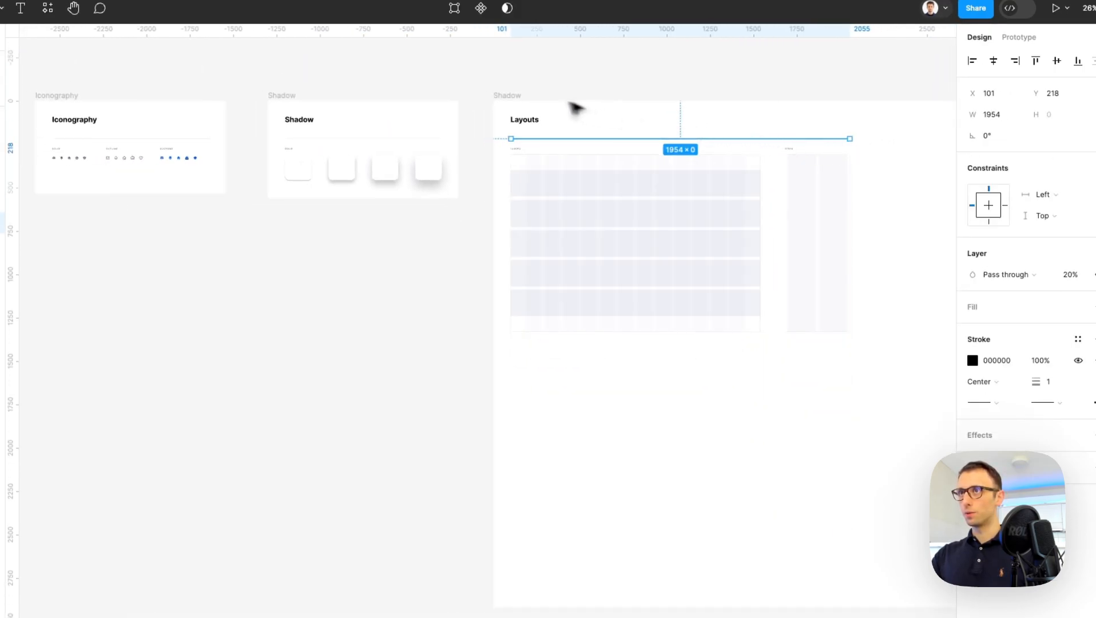
- Shrink the board containing the Layouts heading to about 2268 × 1469 so it fits closely around both grids
click(511, 96)
scroll(592, 245, right, 5)
scroll(592, 244, down, 3)
drag(714, 510, 661, 249)
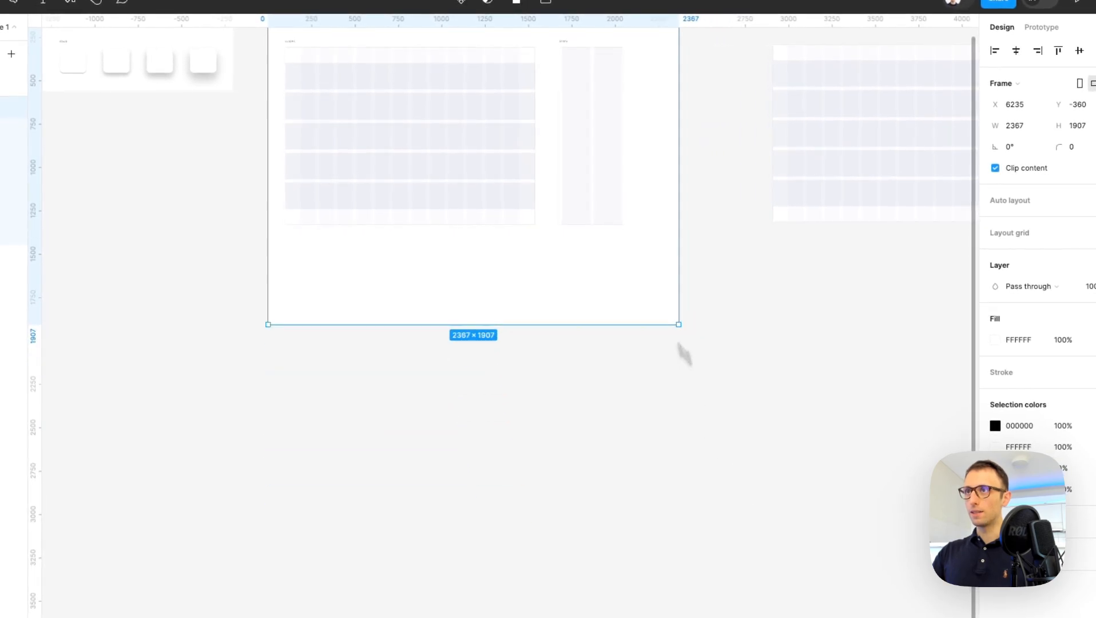
scroll(666, 252, up, 3)
- Delete the spare desktop grid lying outside the board on the right
click(672, 253)
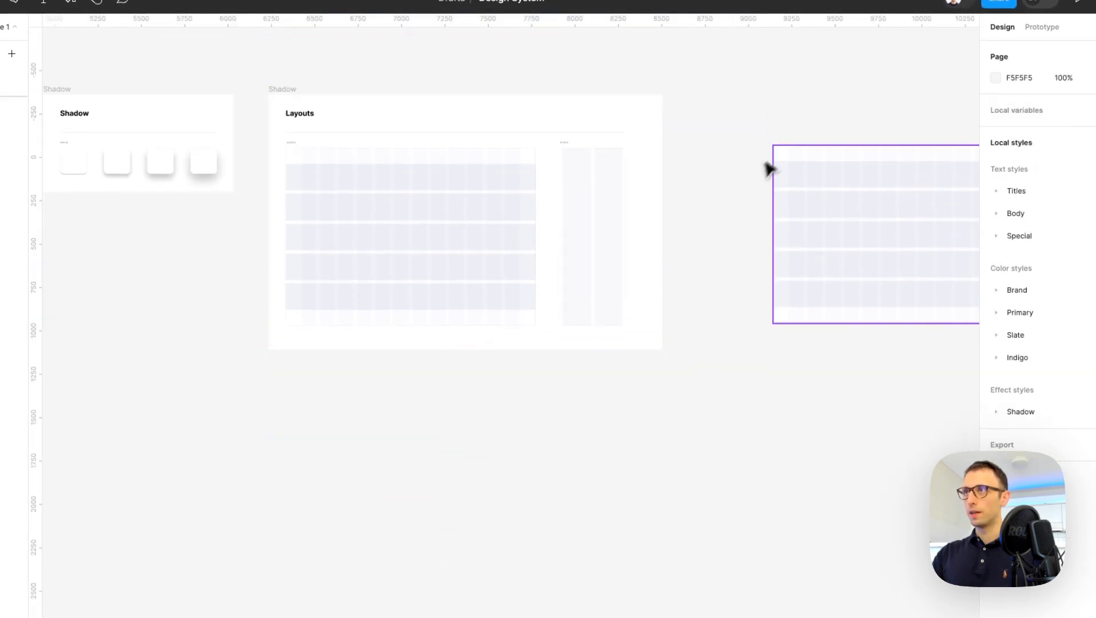
click(795, 165)
key(Delete)
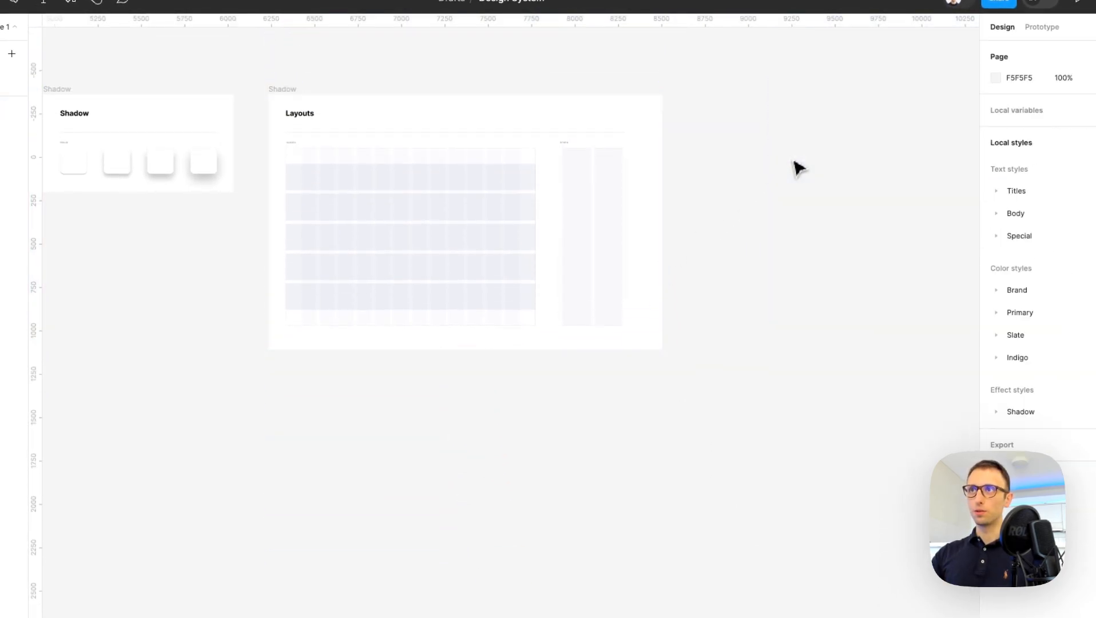
- Convert the Mobile - 375 frame into a component
scroll(599, 165, up, 5)
click(521, 147)
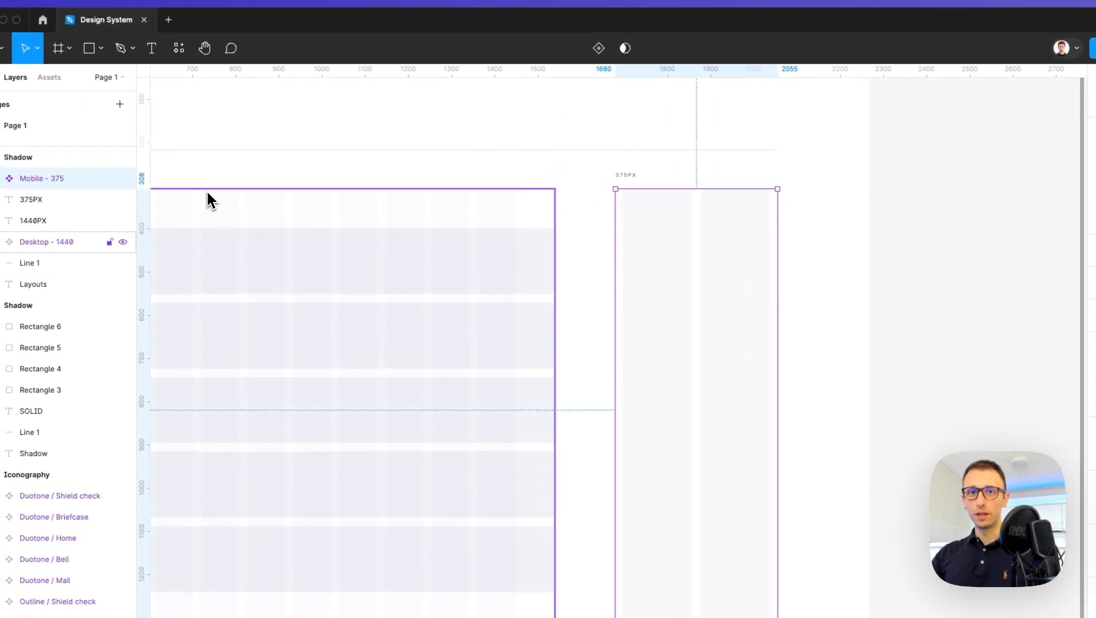
scroll(636, 191, down, 5)
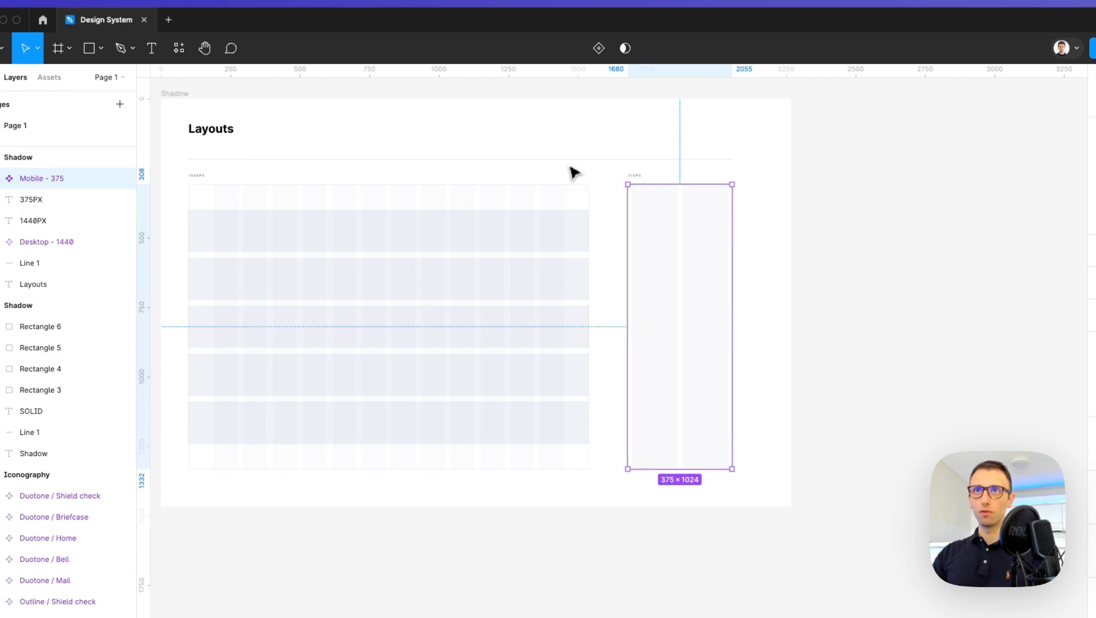
click(571, 168)
- Rename the board that holds the two grids as Layouts
click(206, 126)
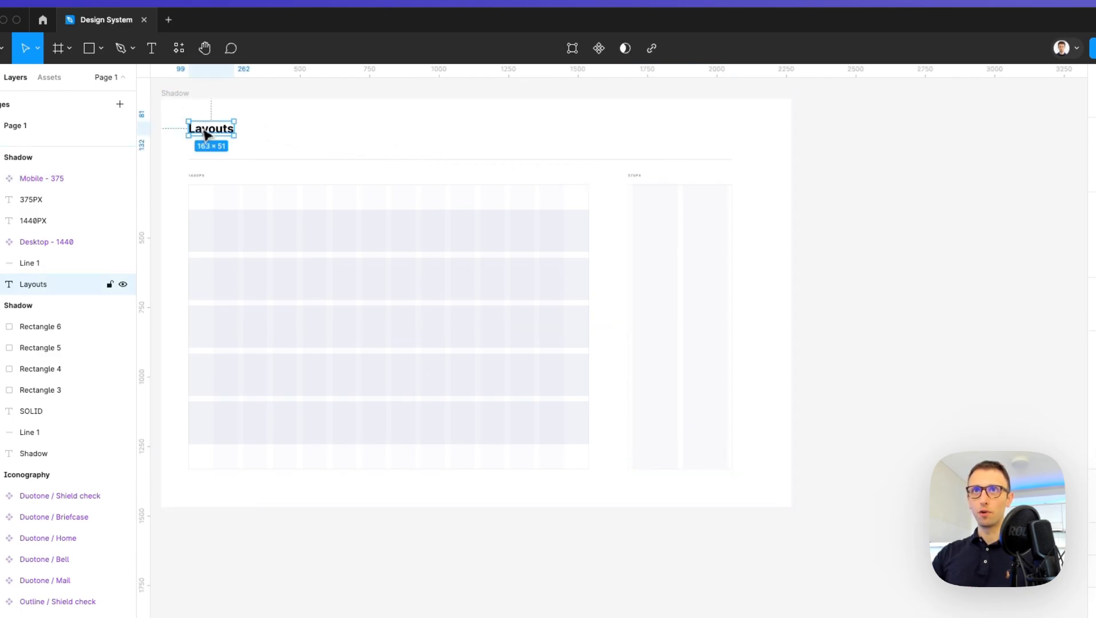
click(175, 95)
key(super+r)
text(Layouts)
key(Return)
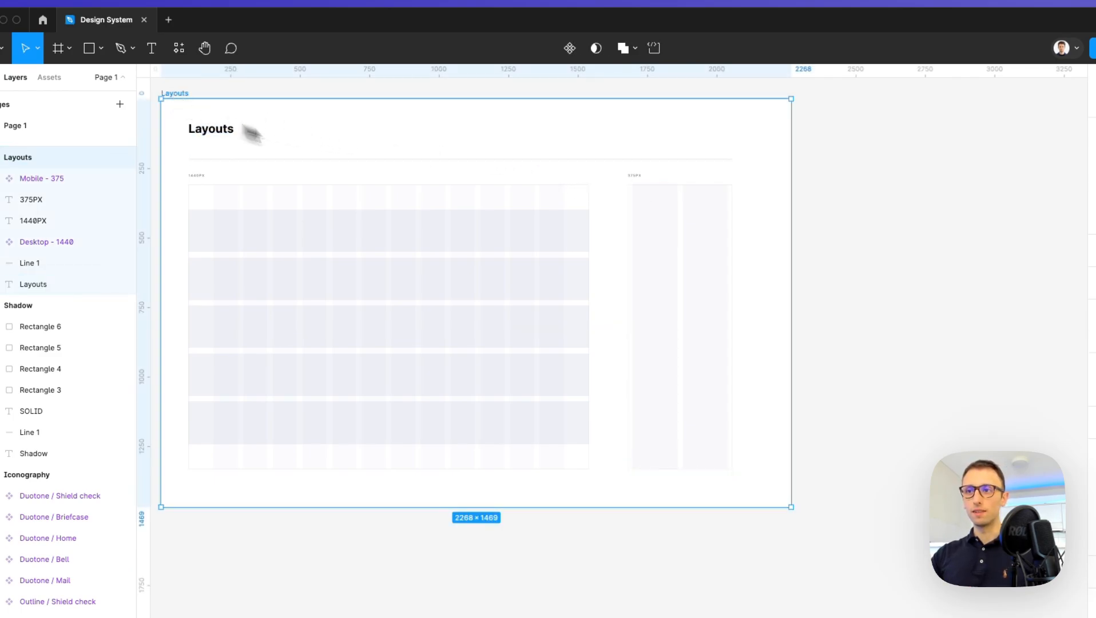
- Draw a rectangle about 597 × 508 on the empty canvas below the Shadow board
scroll(385, 167, up, 1)
scroll(386, 167, left, 1)
click(436, 140)
scroll(446, 147, left, 9)
scroll(457, 149, down, 3)
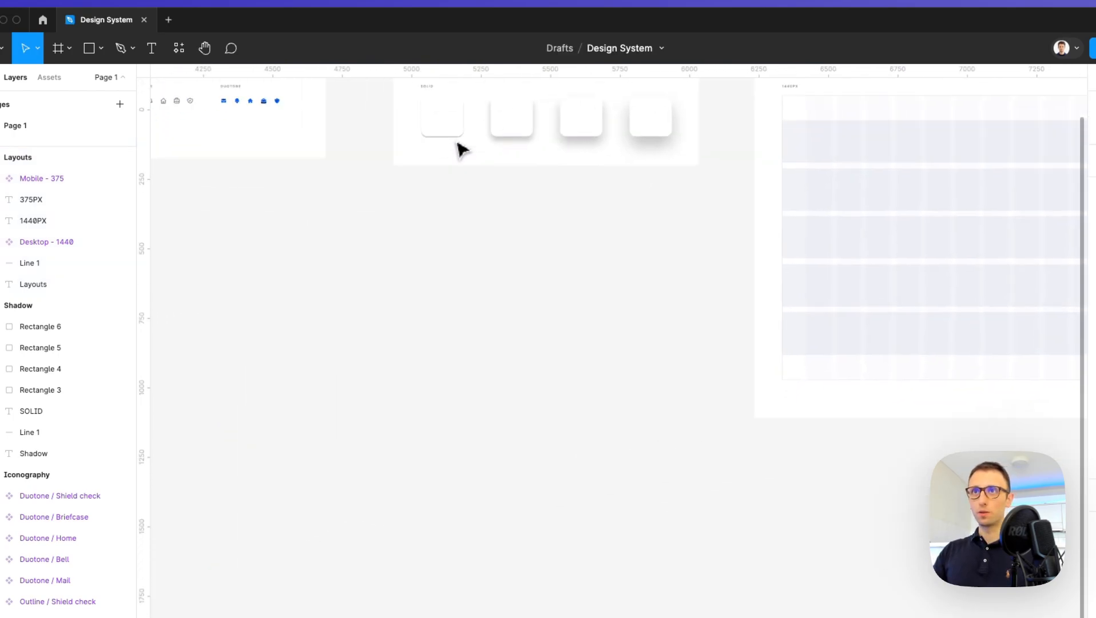
scroll(462, 149, up, 2)
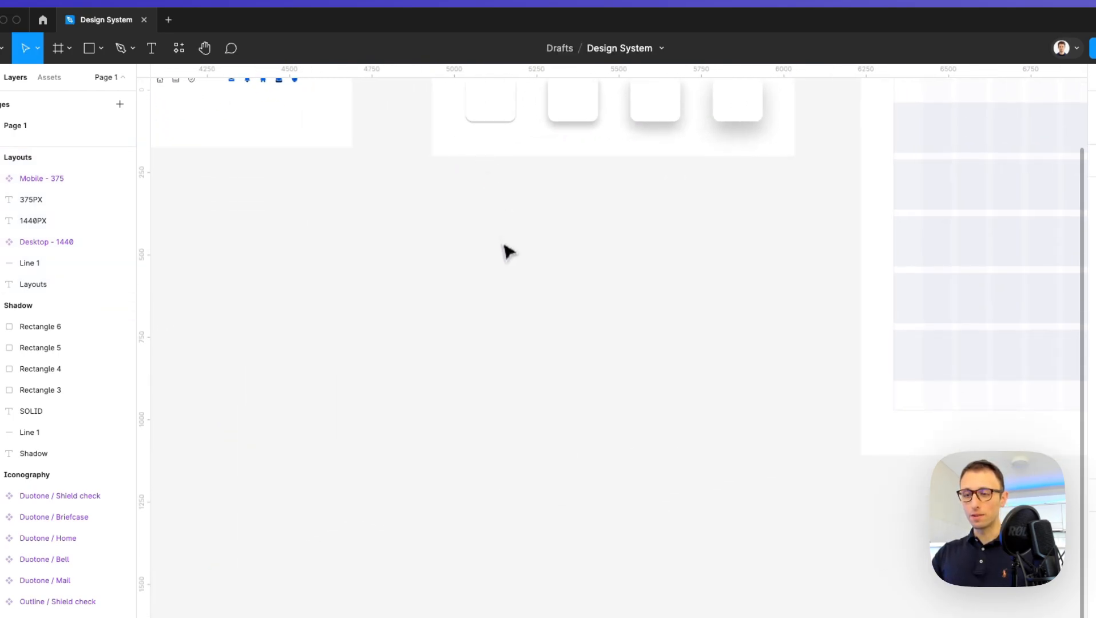
key(r)
drag(431, 213, 628, 380)
scroll(549, 291, up, 2)
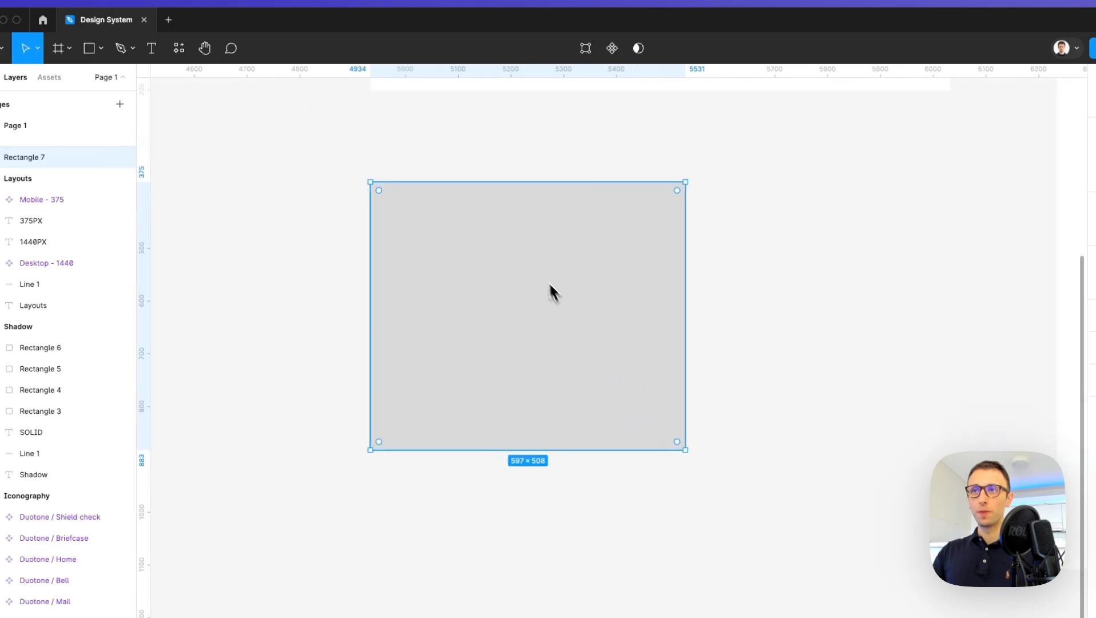
scroll(550, 291, up, 2)
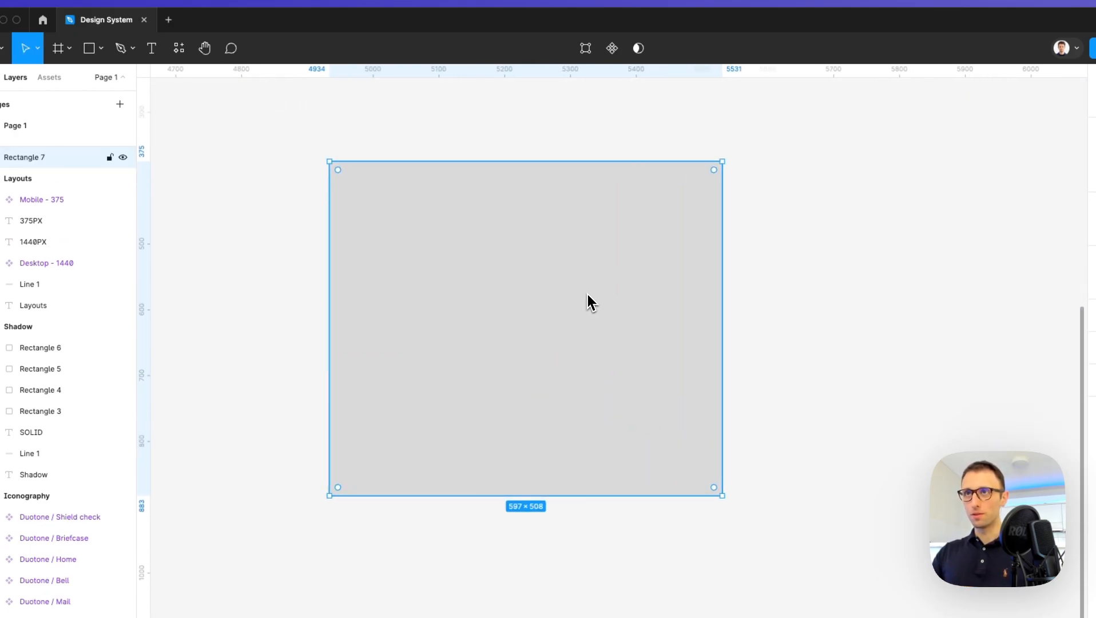
- Duplicate the rectangle, shrink the copy around its centre to about 337 × 214, and fill it with white (fff)
key(super+d)
drag(722, 161, 636, 257)
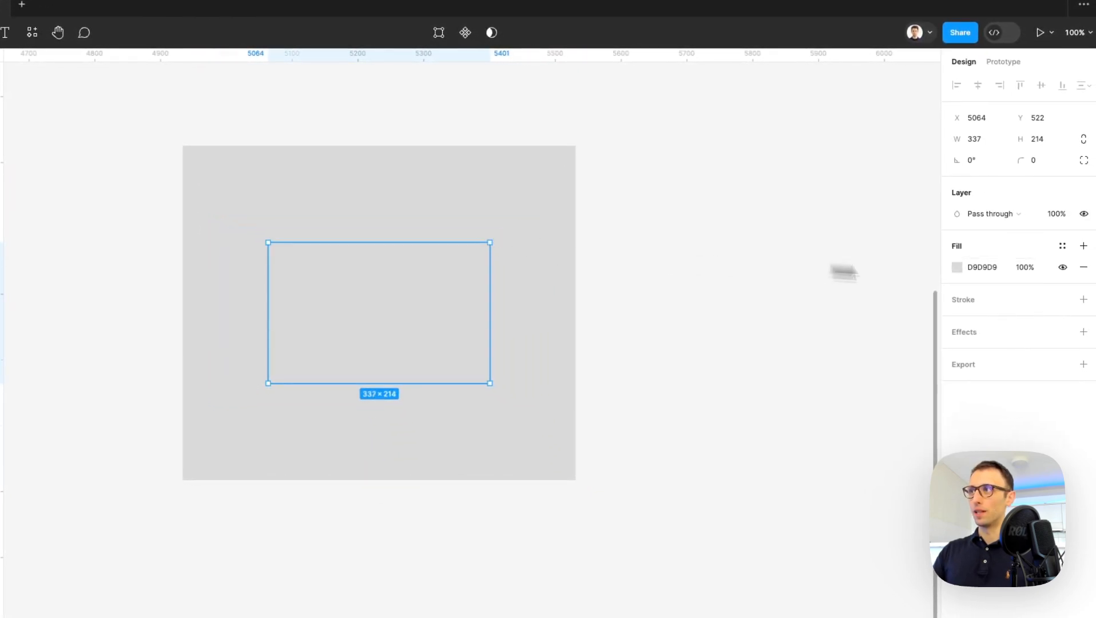
click(956, 267)
text(fff)
key(Return)
click(724, 180)
- Change the larger rectangle's fill colour to 000000
click(475, 232)
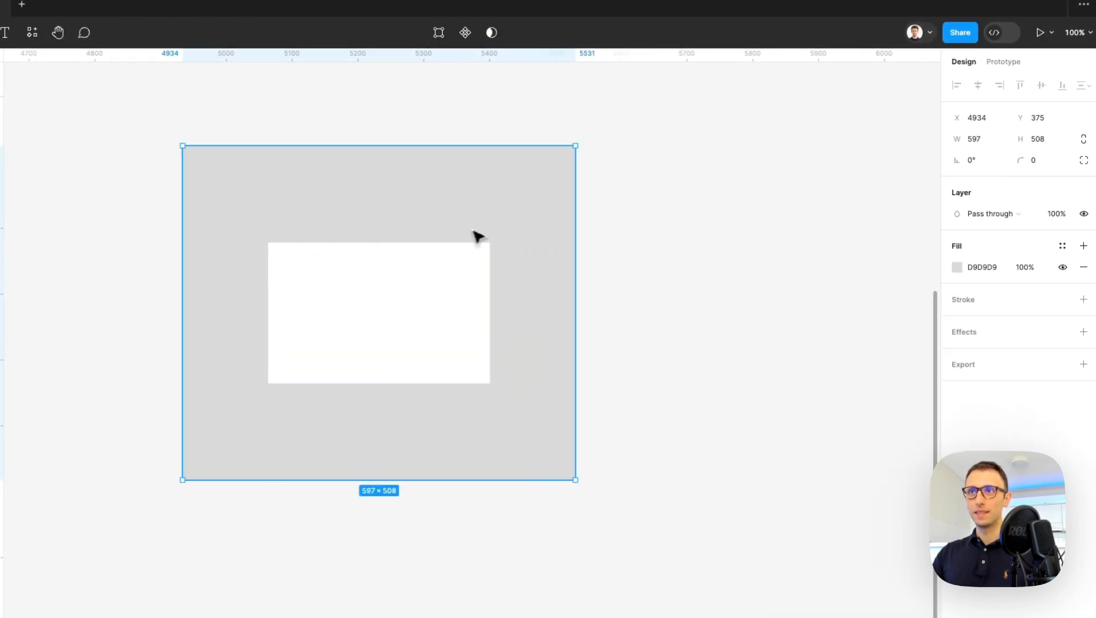
scroll(455, 236, up, 1)
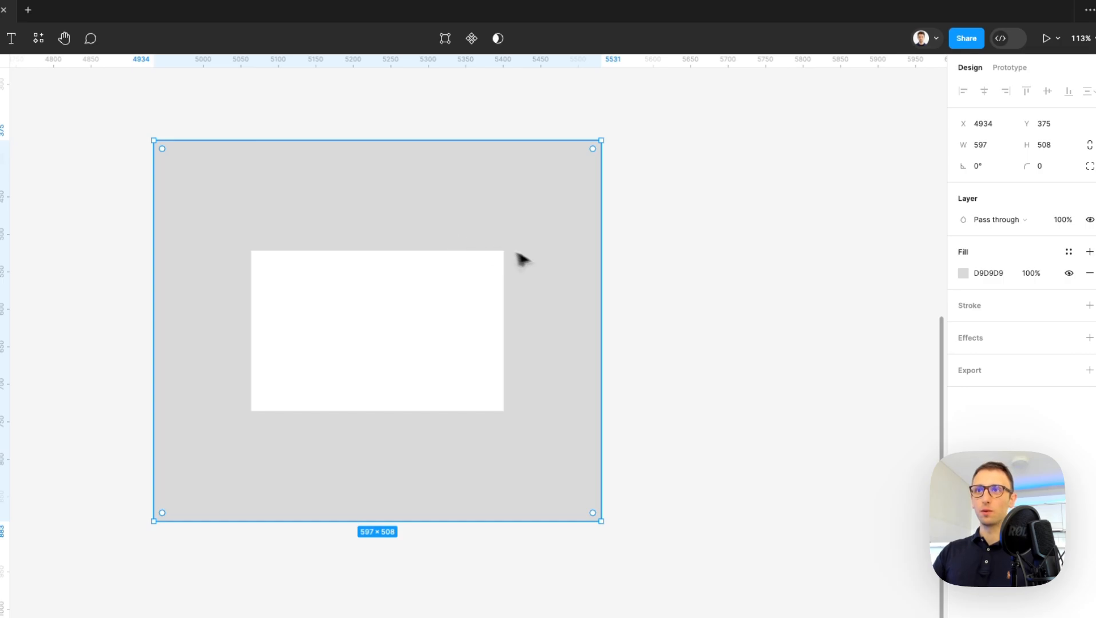
scroll(553, 262, down, 1)
click(964, 274)
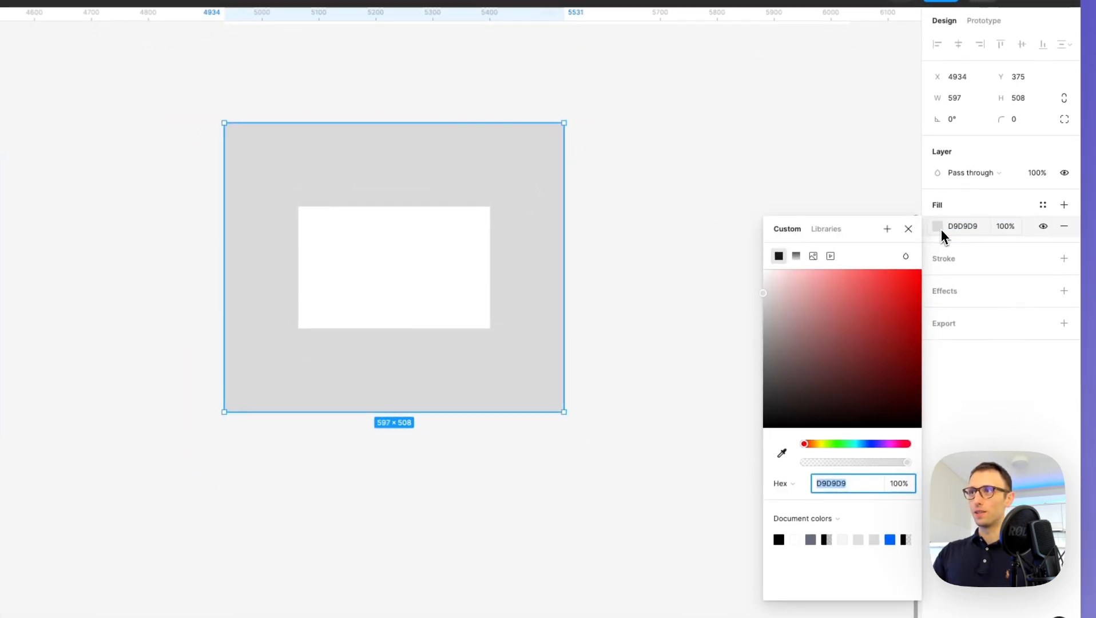
drag(902, 289, 748, 450)
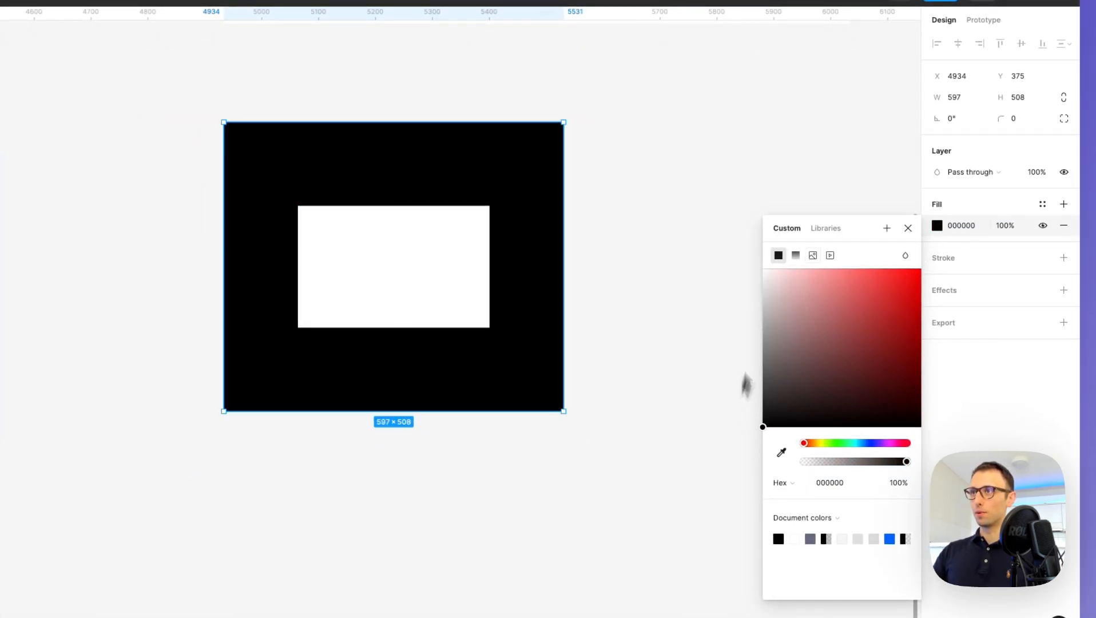
- Lower the fill opacity of the larger rectangle to 30%
click(1013, 229)
text(50)
key(Return)
key(shift+Down)
key(shift+Down)
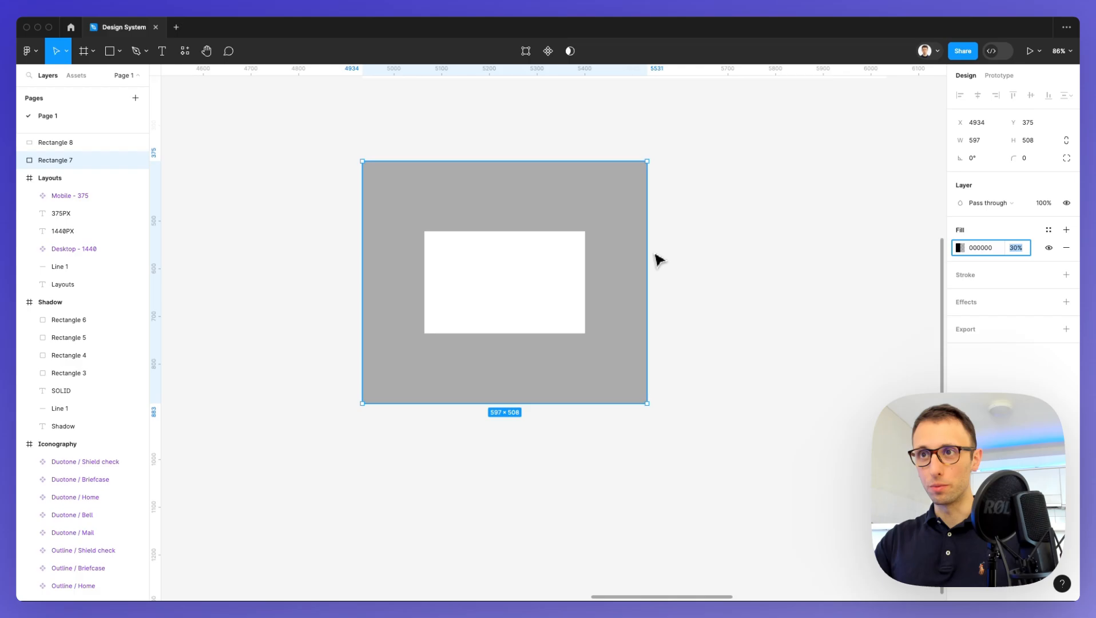
click(714, 253)
- Try a drop shadow on the larger rectangle and remove it
scroll(716, 253, up, 1)
click(578, 213)
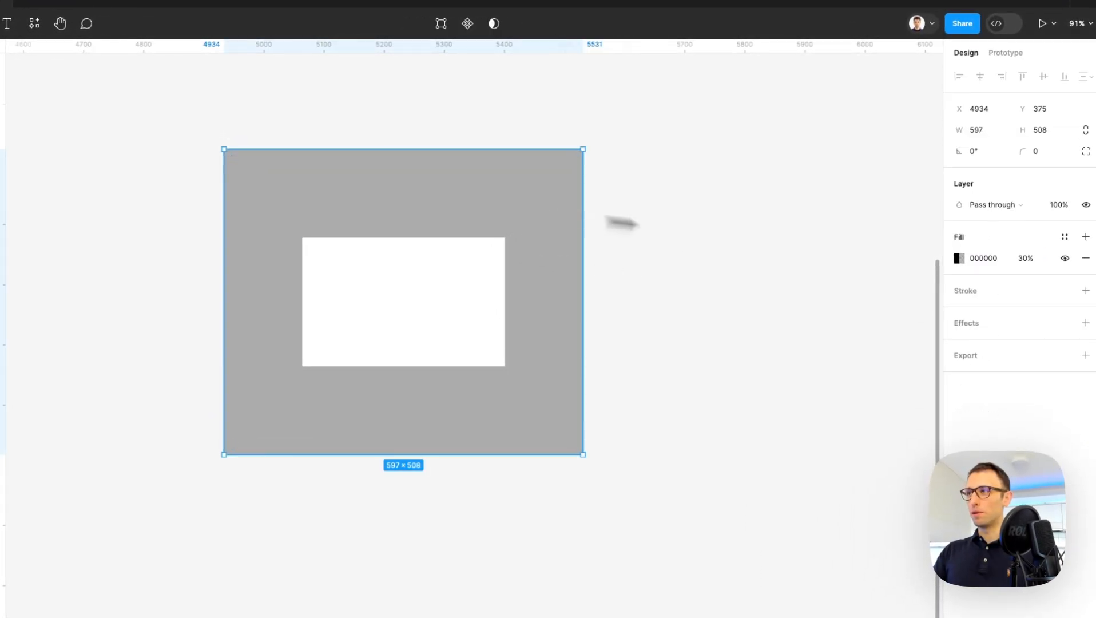
click(972, 323)
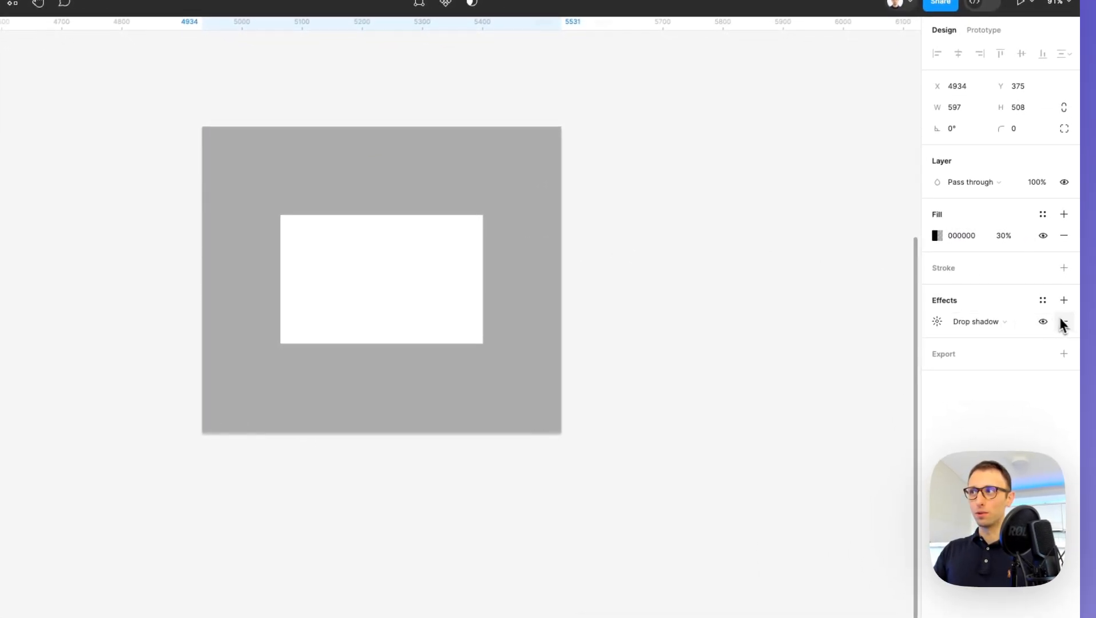
click(1062, 322)
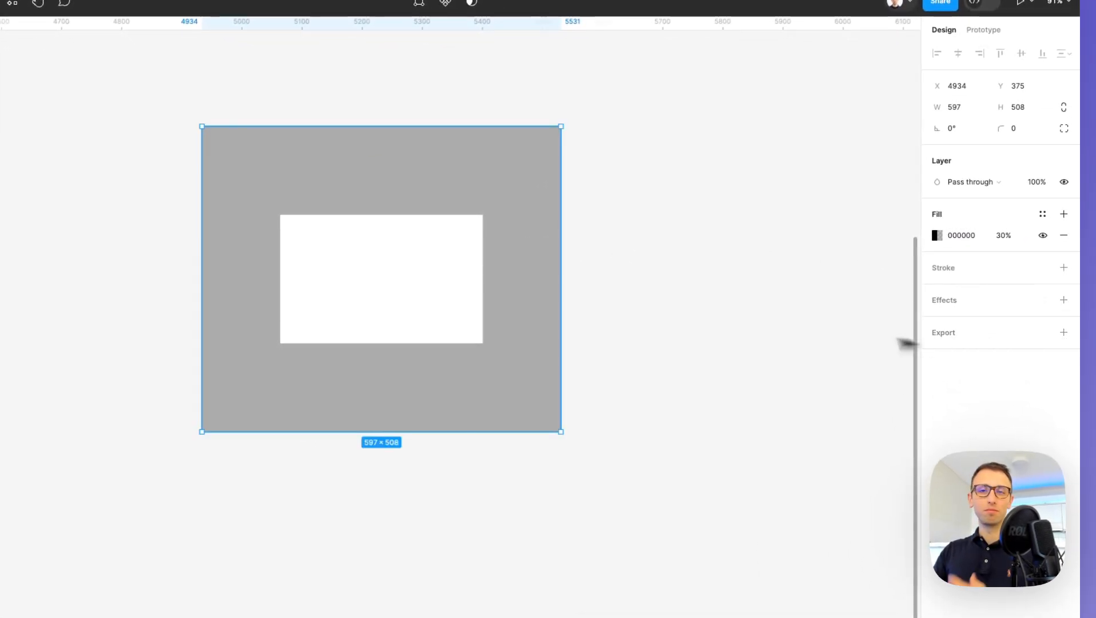
scroll(789, 323, up, 2)
scroll(789, 323, left, 1)
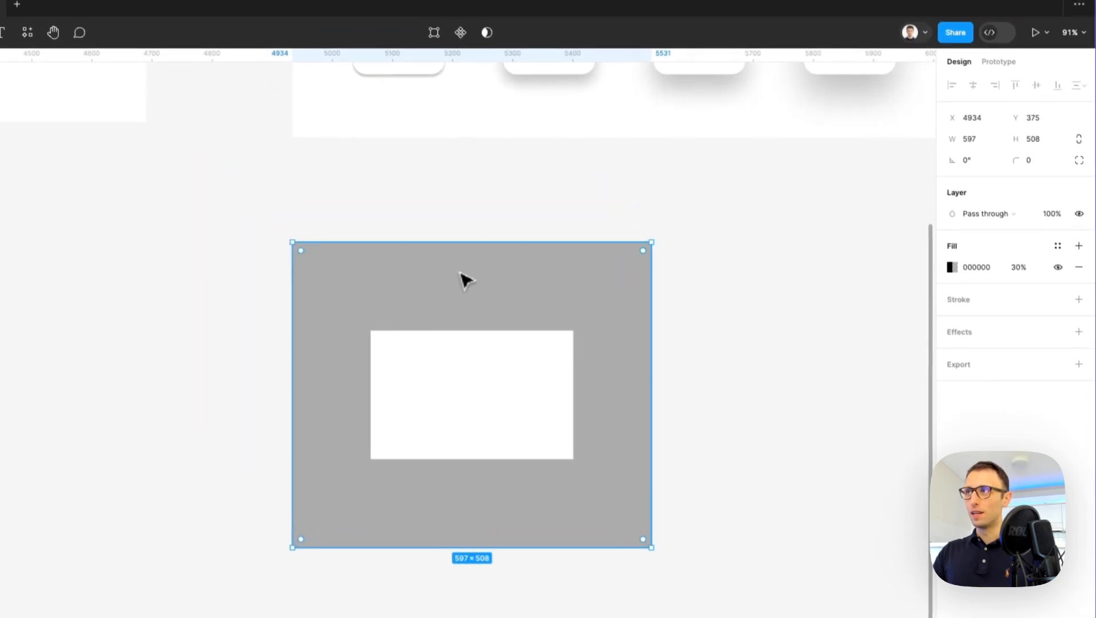
- View the saved colour styles available for the larger rectangle's fill, leaving the fill as it is
scroll(449, 243, up, 3)
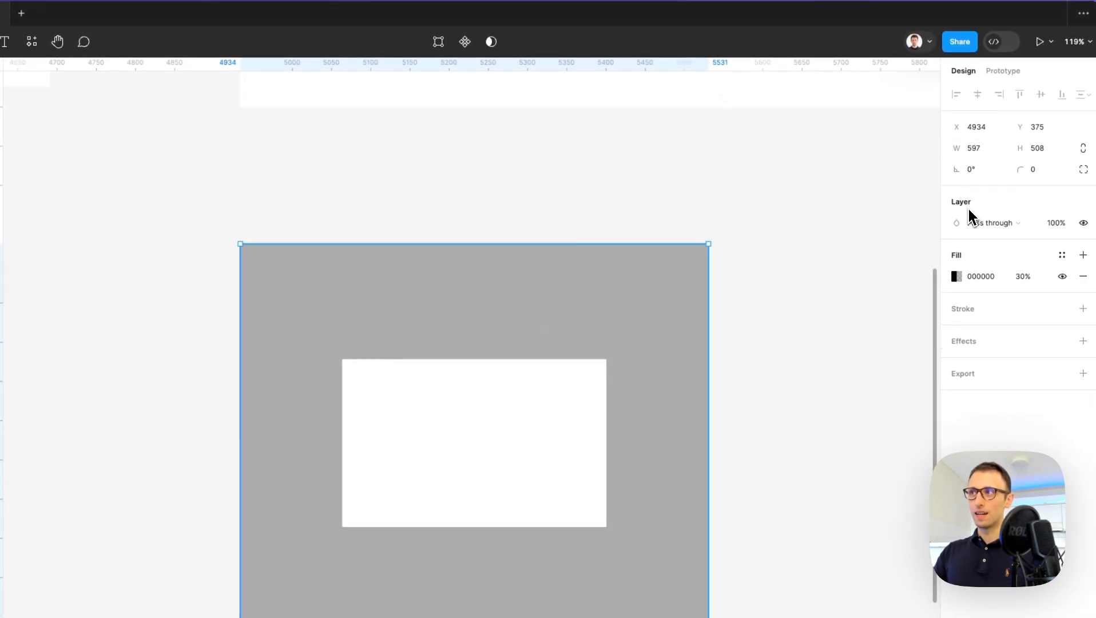
click(1061, 254)
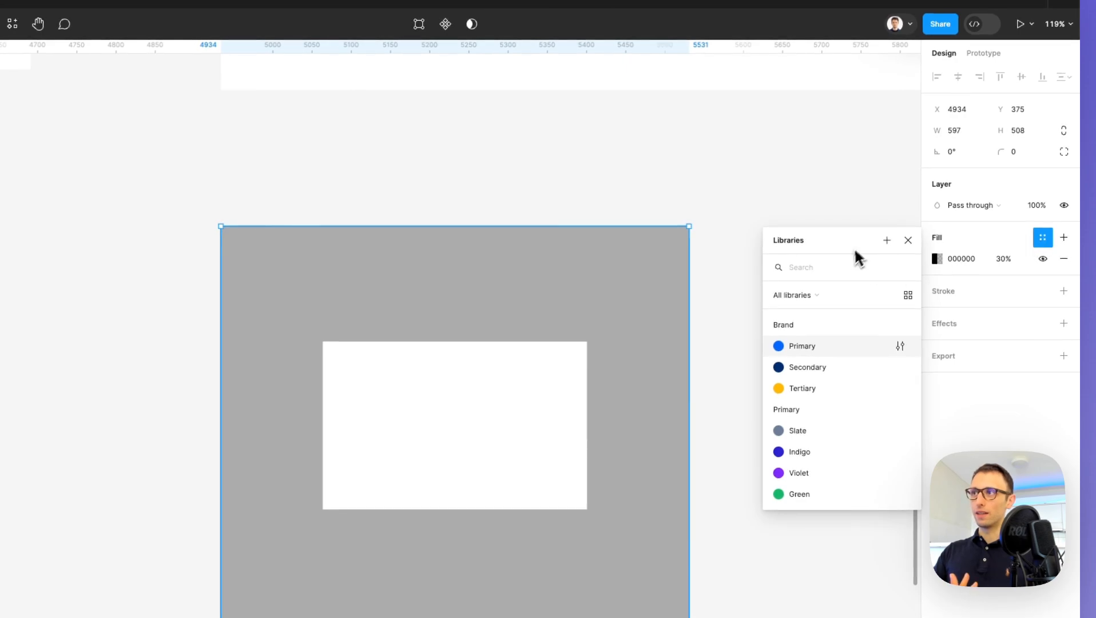
click(762, 203)
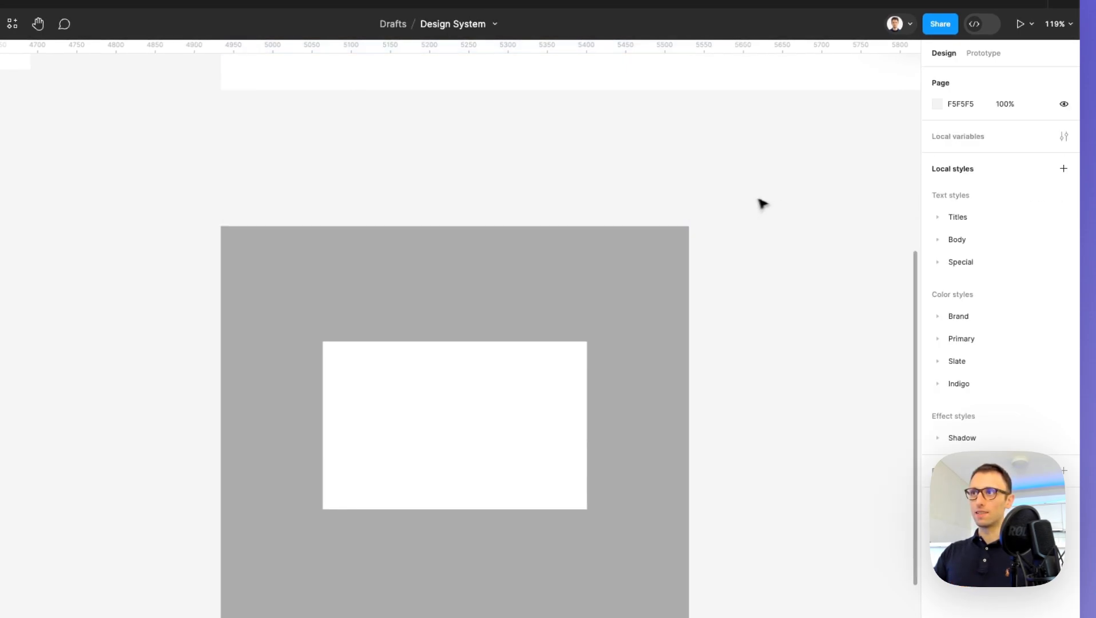
click(593, 286)
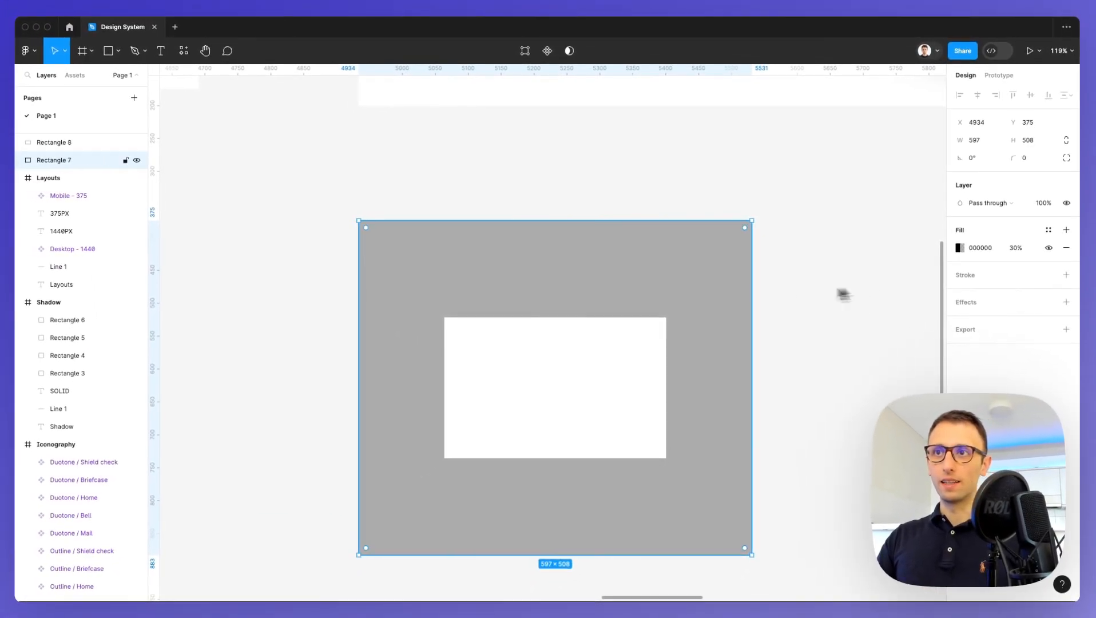
- Delete the translucent black rectangle and the white card below the Shadow frame
scroll(650, 331, down, 5)
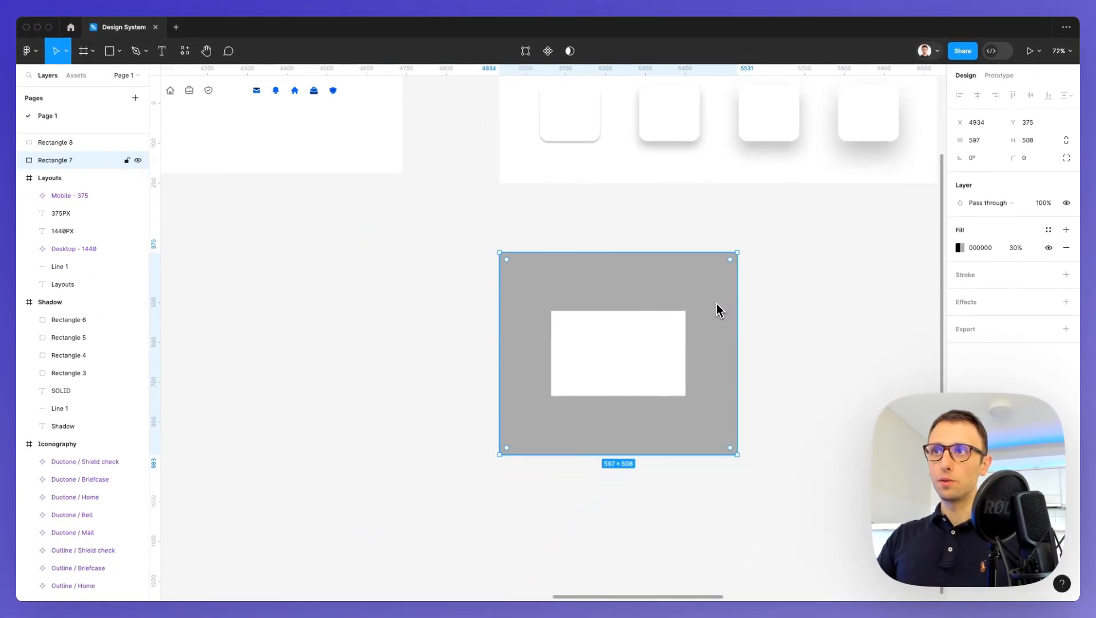
scroll(716, 310, down, 3)
scroll(716, 311, right, 5)
drag(385, 278, 572, 403)
mouse_move(511, 329)
mouse_down()
mouse_move(525, 342)
mouse_move(513, 338)
mouse_up()
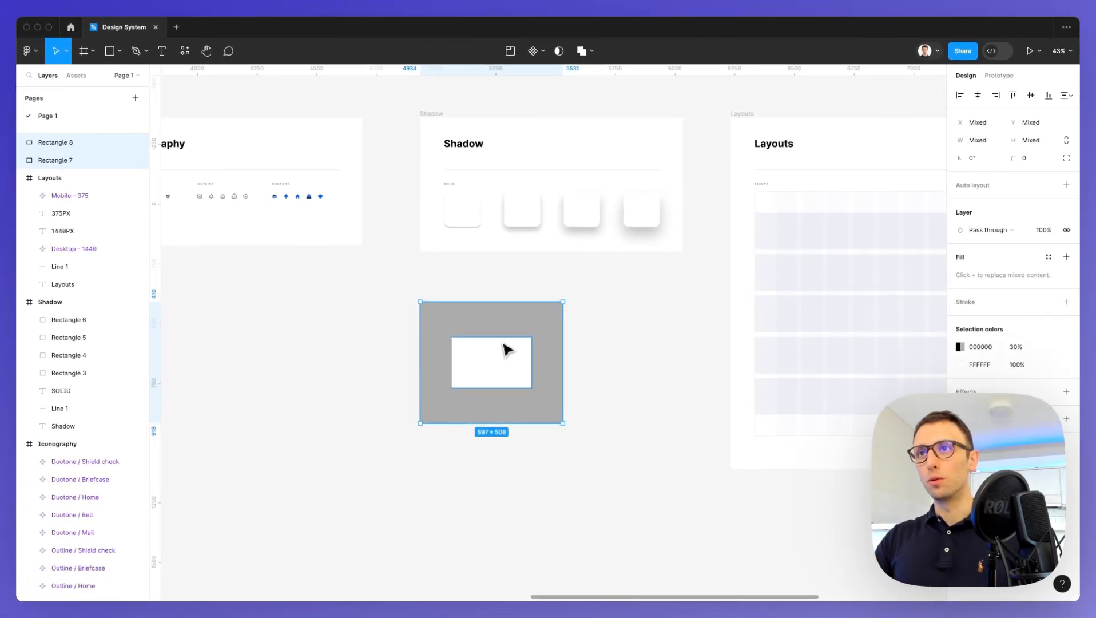
key(Delete)
- Hide the interface and bring all design system frames, from Colors to Layouts, into view
scroll(508, 349, down, 5)
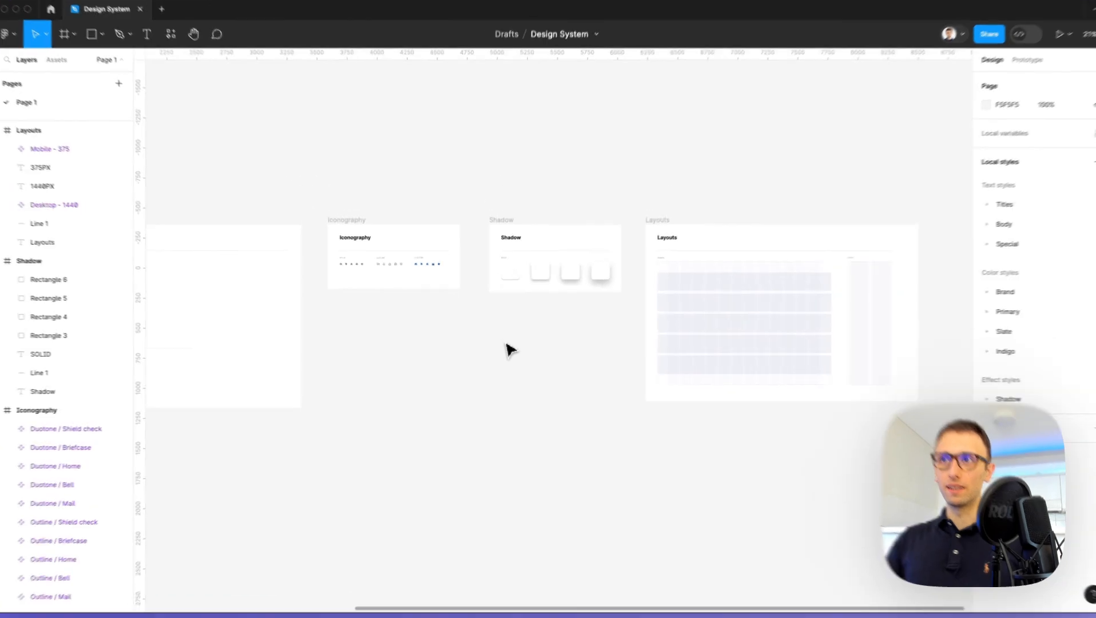
key(super+backslash)
scroll(507, 345, left, 2)
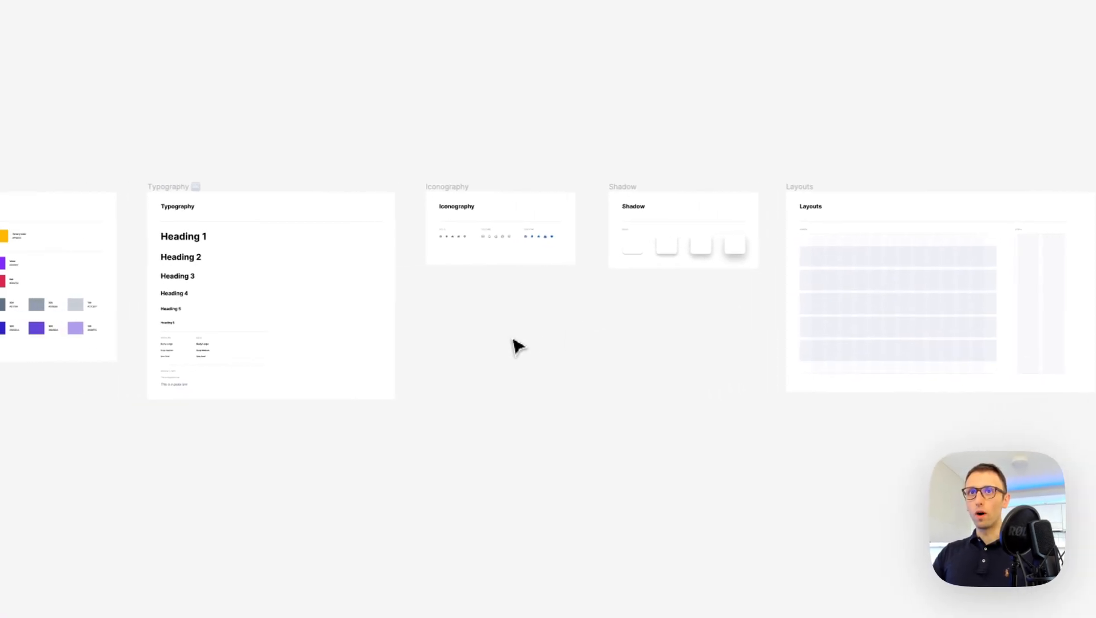
scroll(517, 346, left, 2)
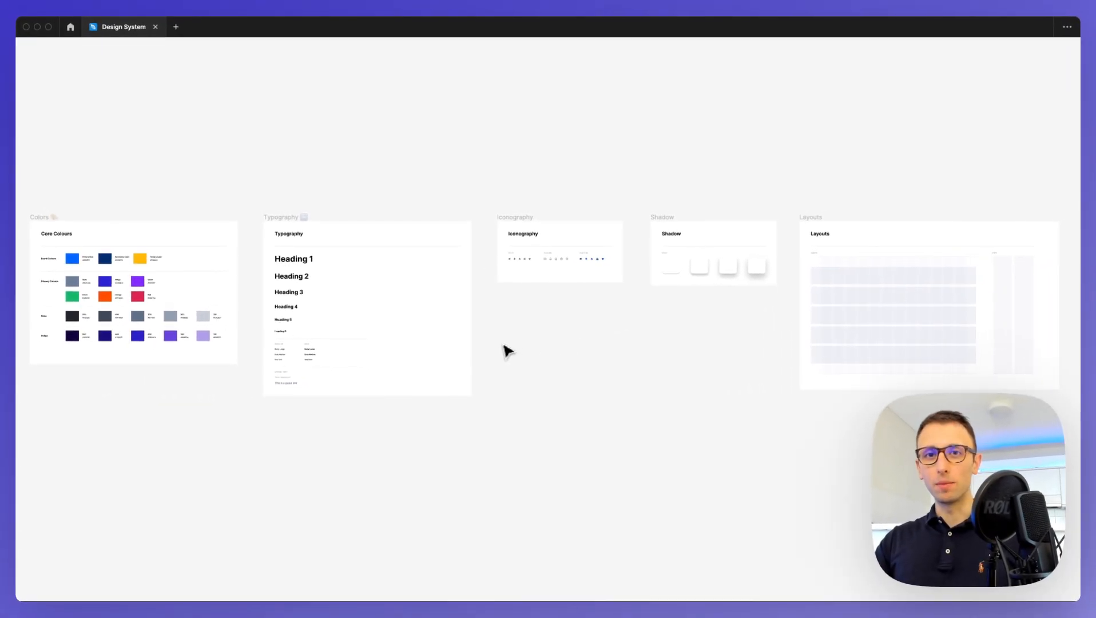